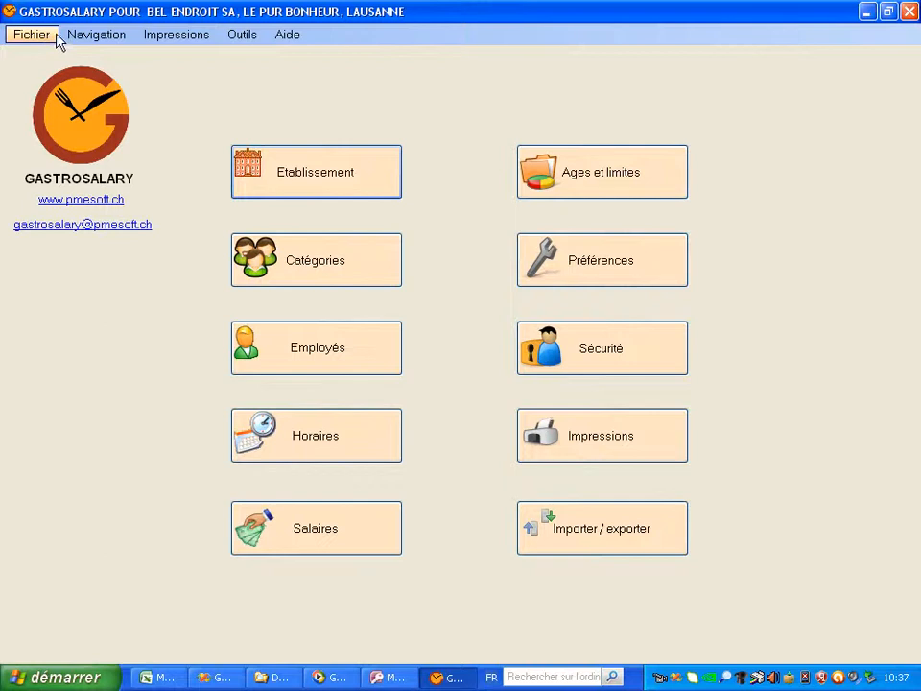
Drop open the Navigation menu to list the modules from Précédent to Quitter
click(83, 38)
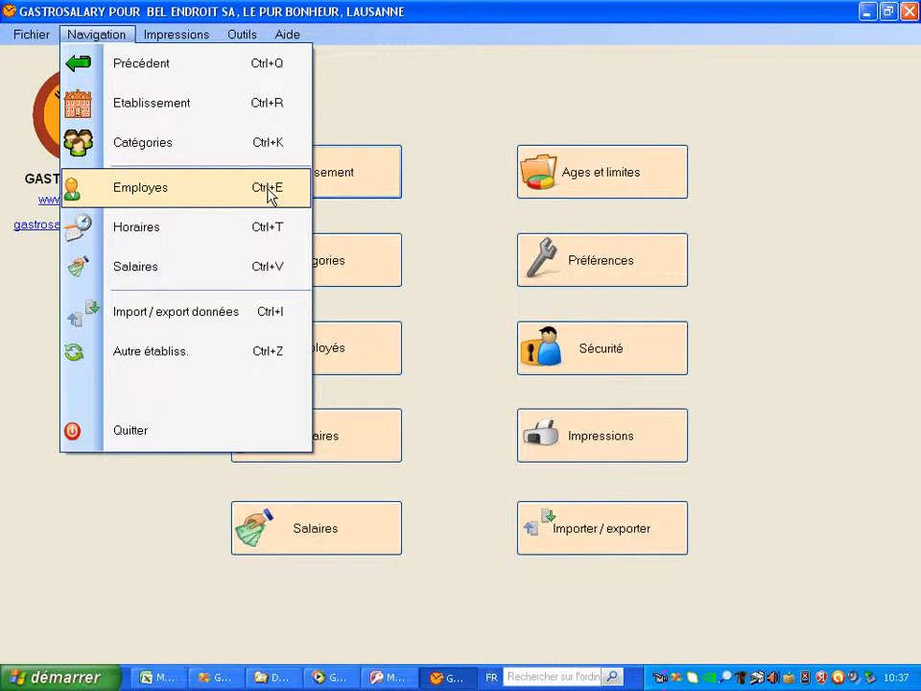
click(503, 419)
click(370, 189)
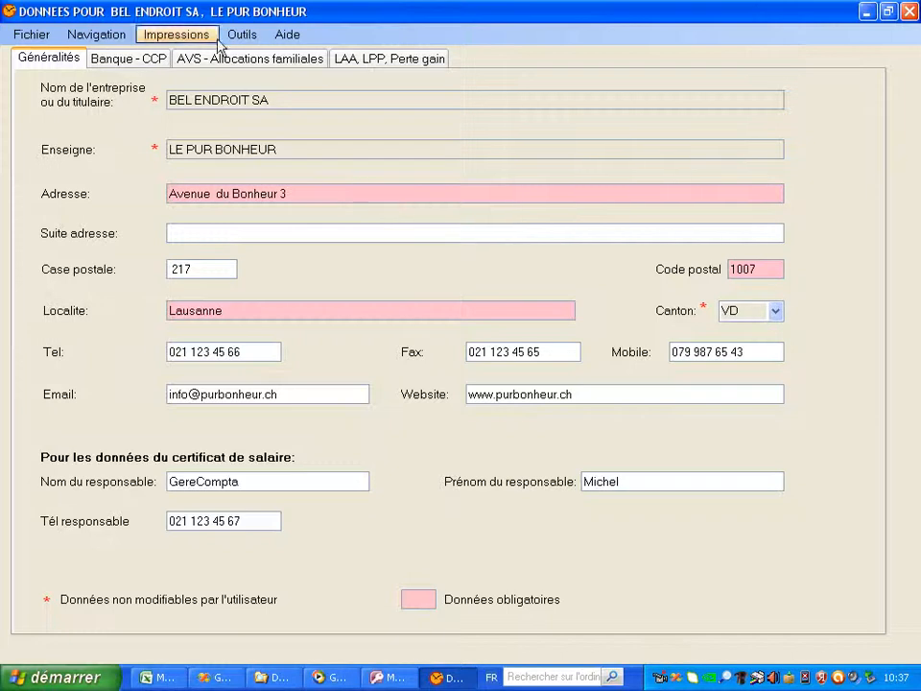
click(168, 62)
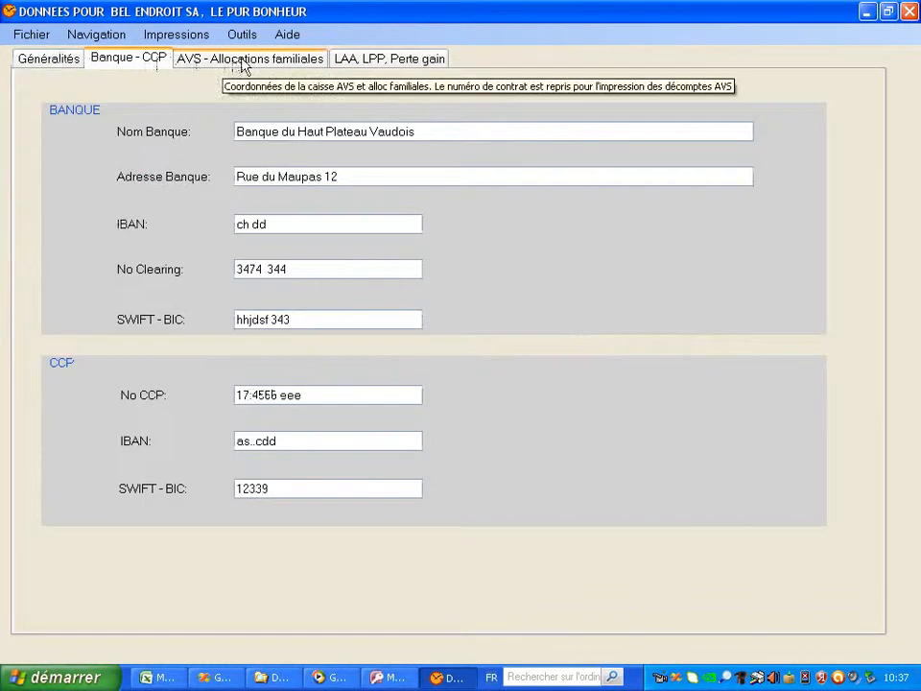
click(243, 64)
click(366, 65)
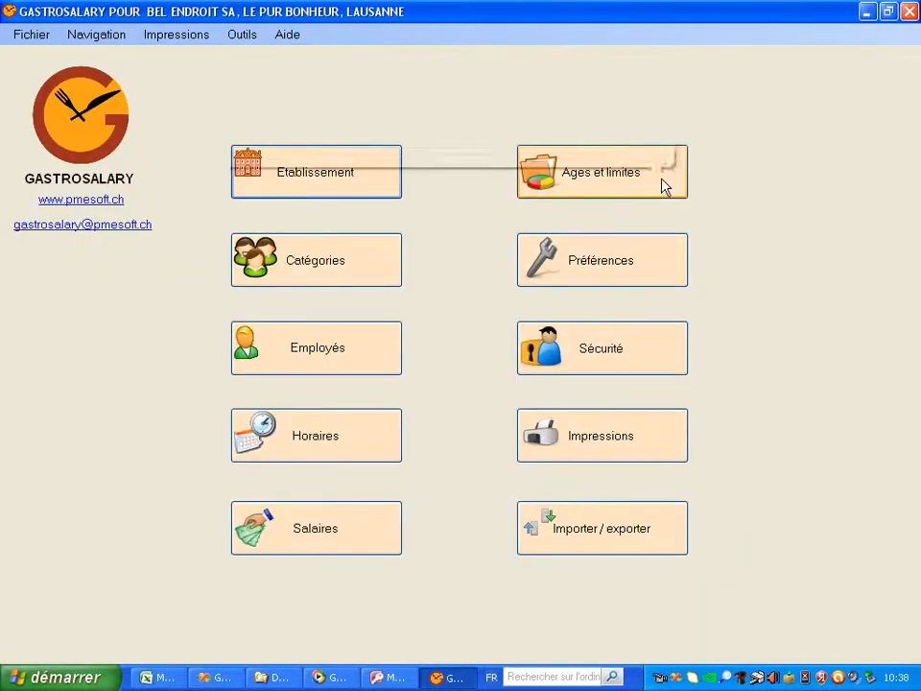
click(662, 185)
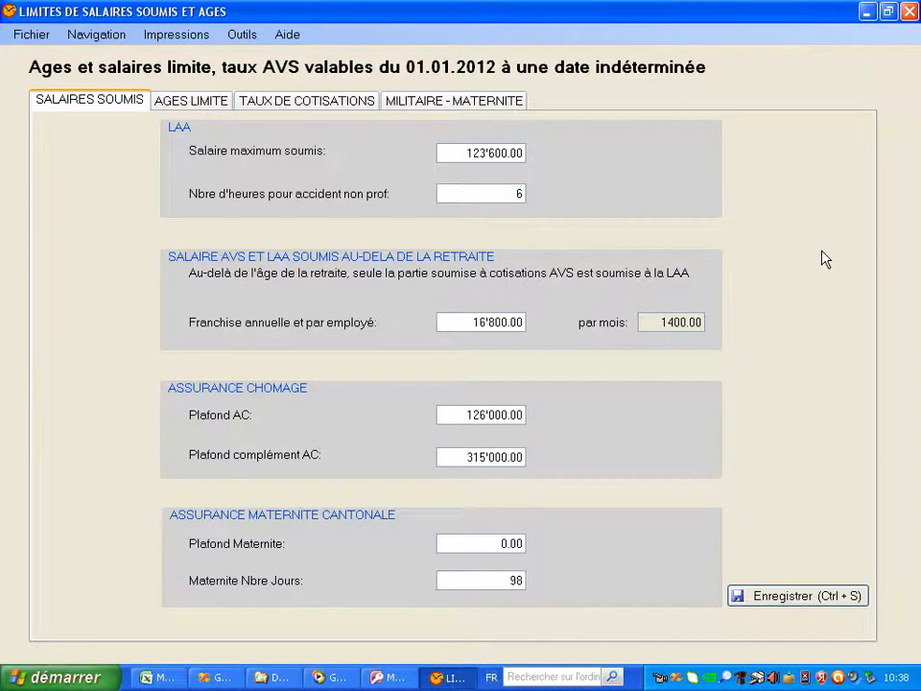
click(204, 110)
click(319, 103)
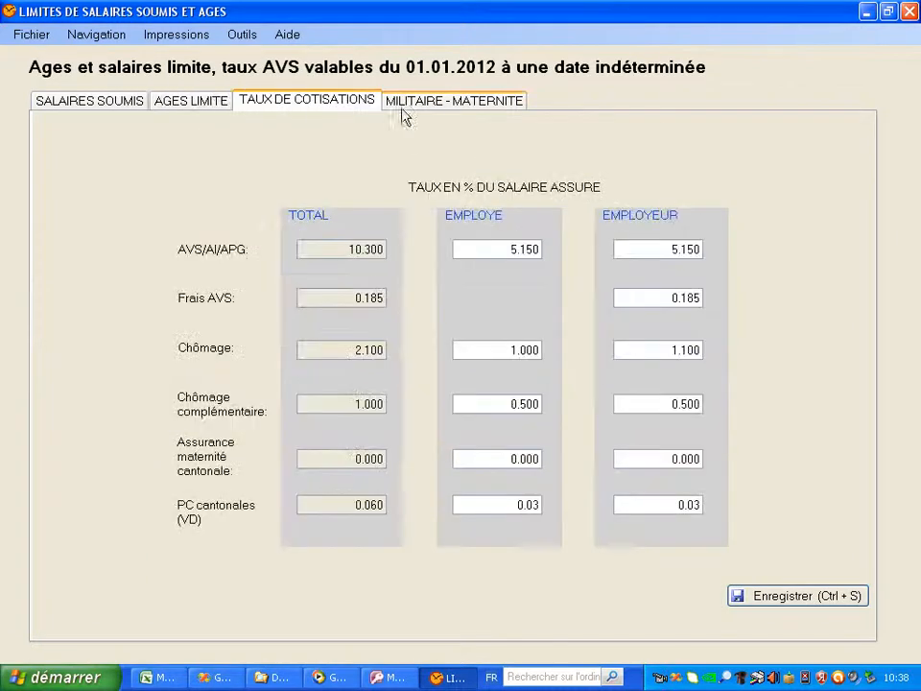
click(447, 105)
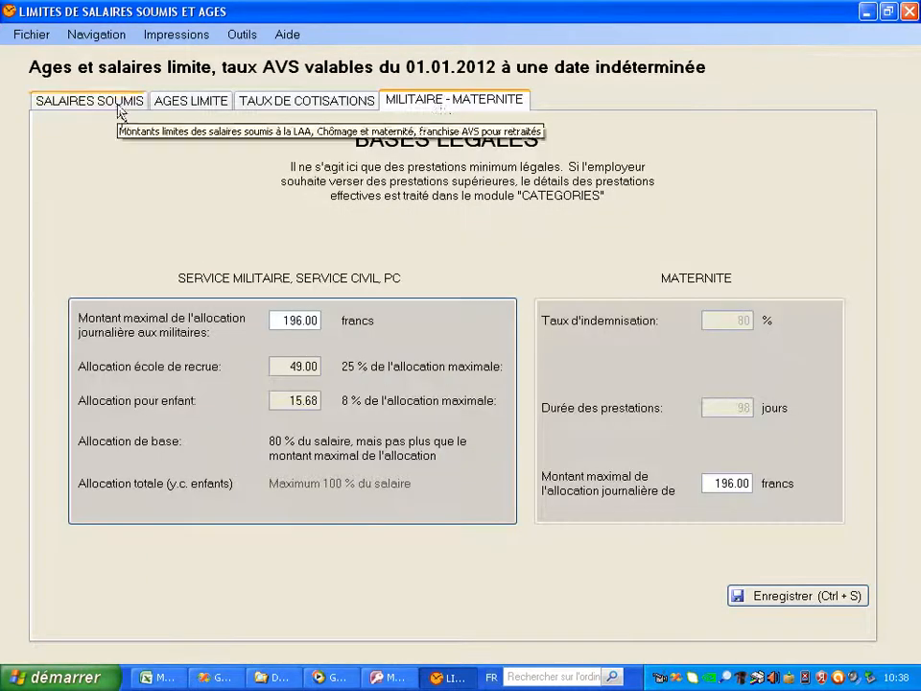
click(89, 96)
click(96, 36)
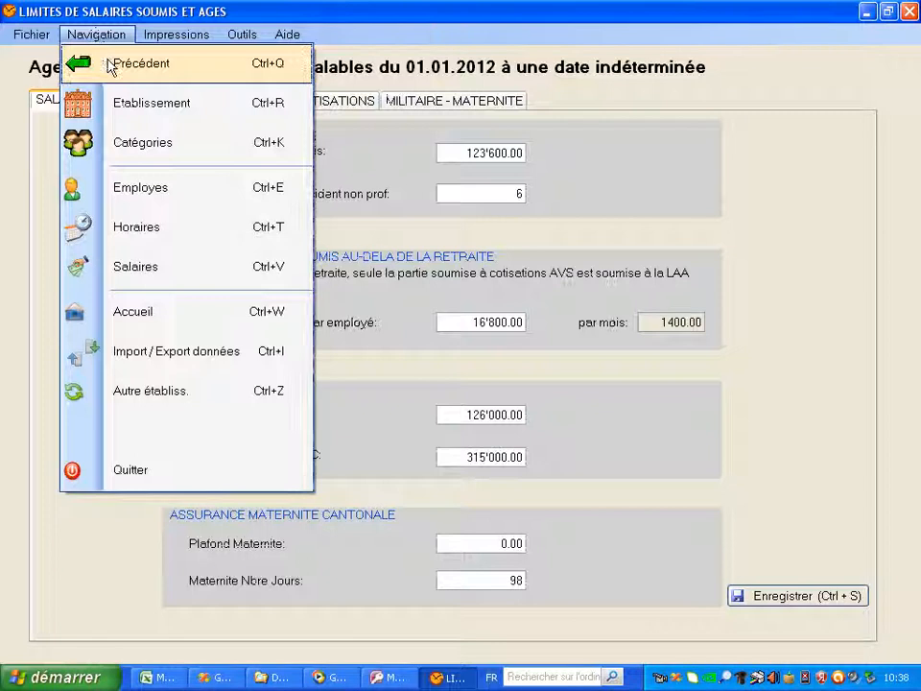
click(109, 63)
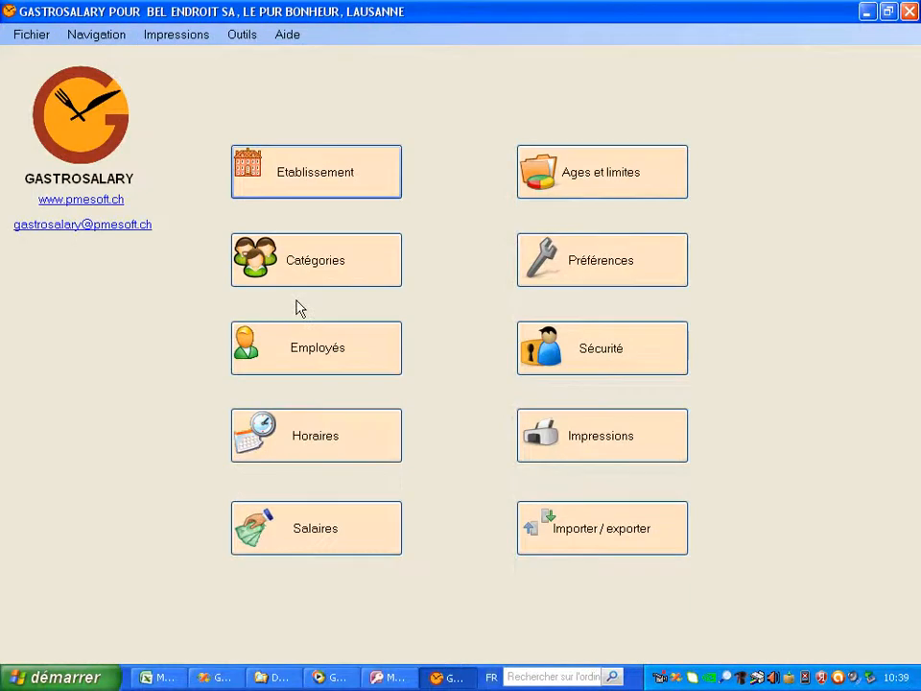
Edit the Ensemble du personnel employee category to show its 01.01.2012 base data
click(302, 262)
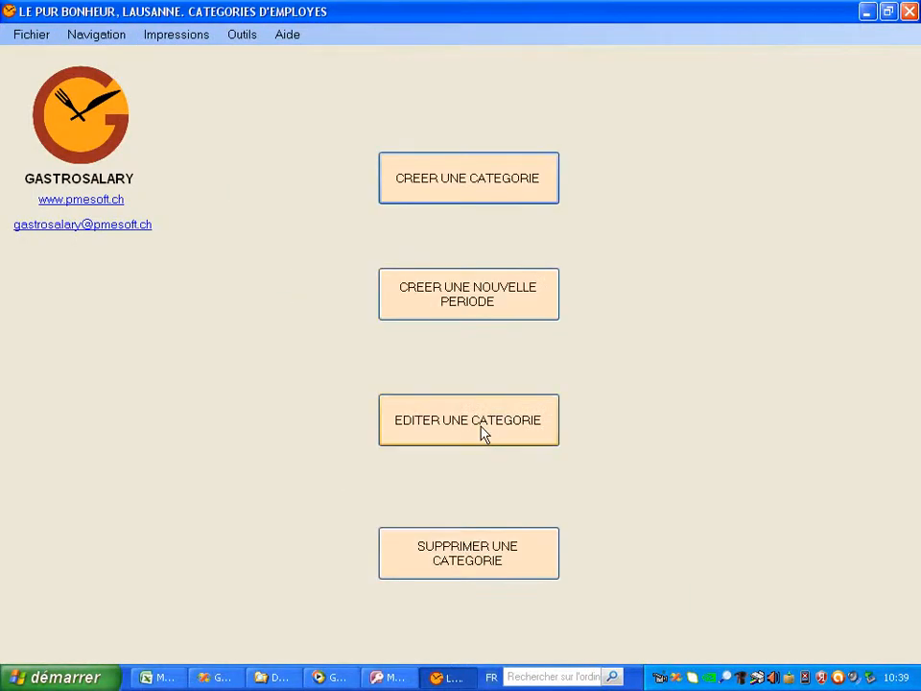
click(483, 434)
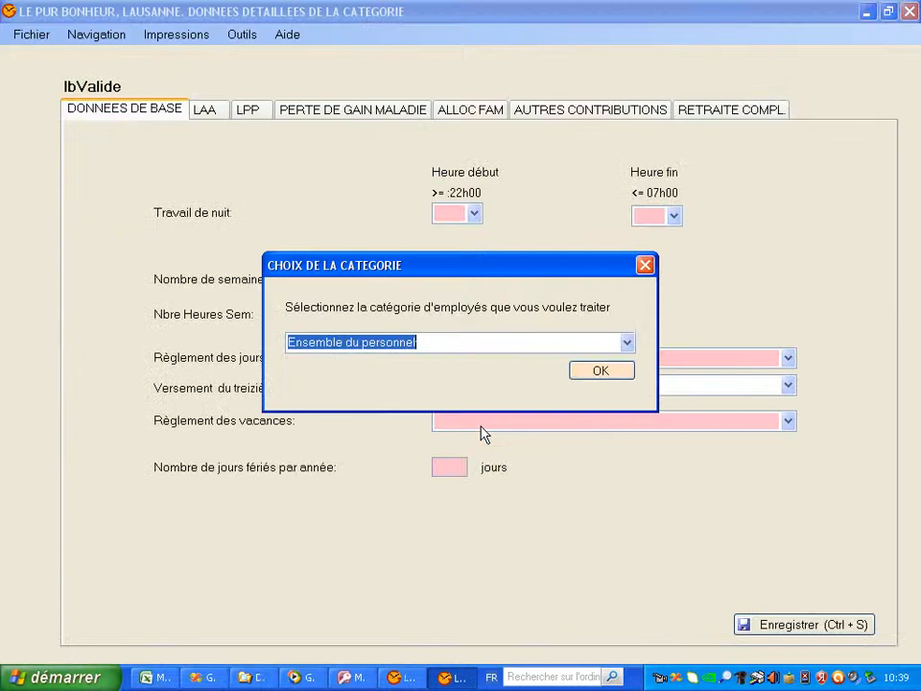
click(586, 380)
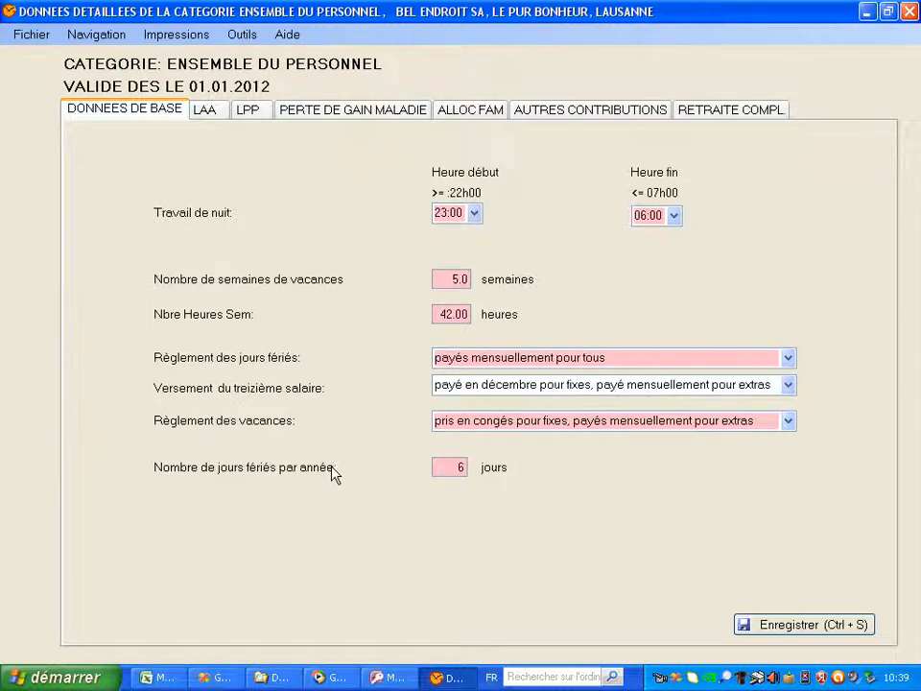
Browse the category's LAA, LPP, Perte de gain, Alloc Fam and Autres contribution tabs, then return to base data
click(213, 115)
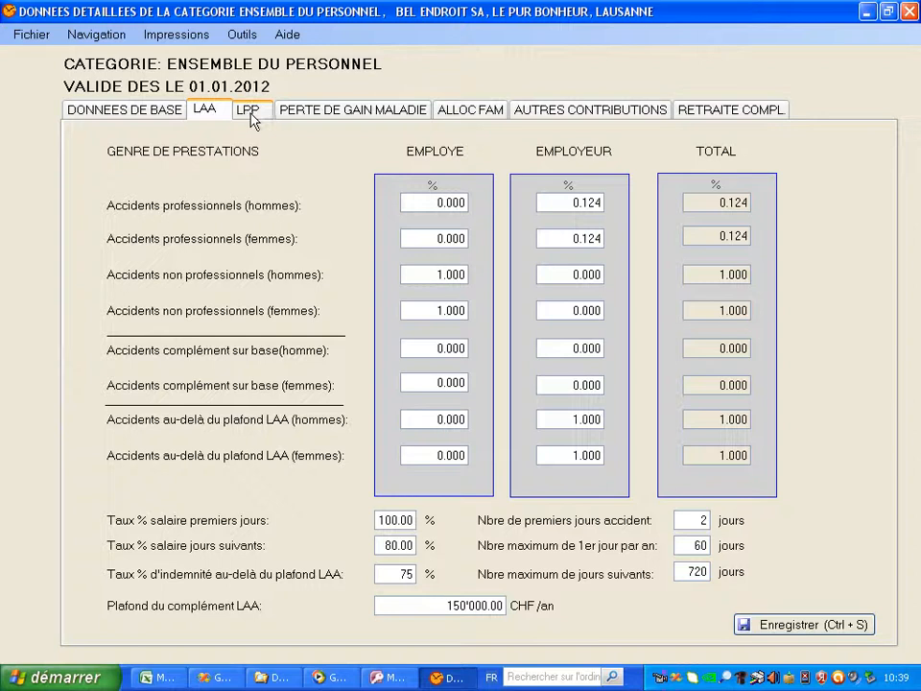
click(252, 120)
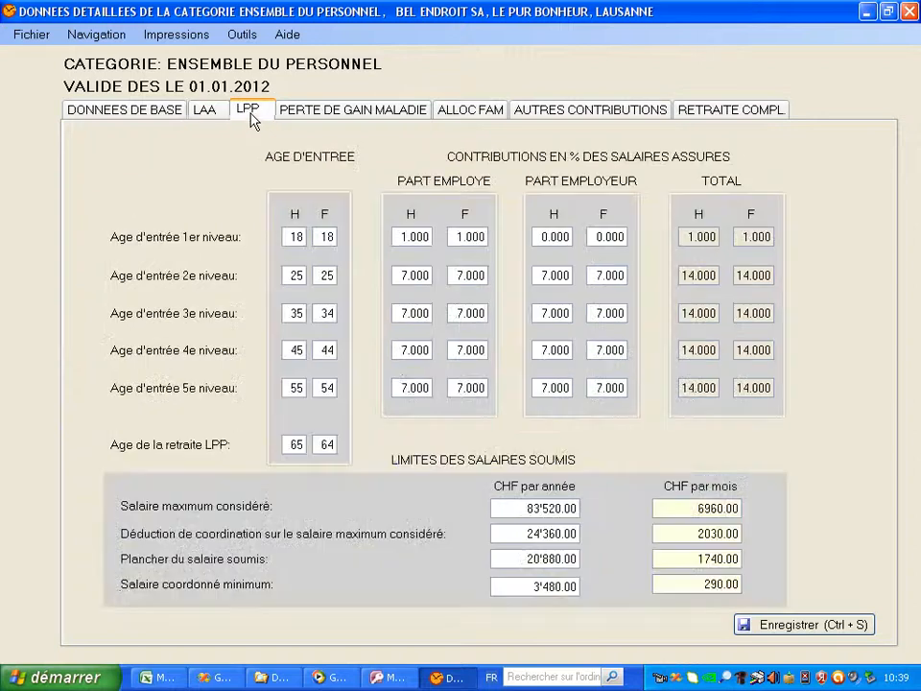
click(320, 118)
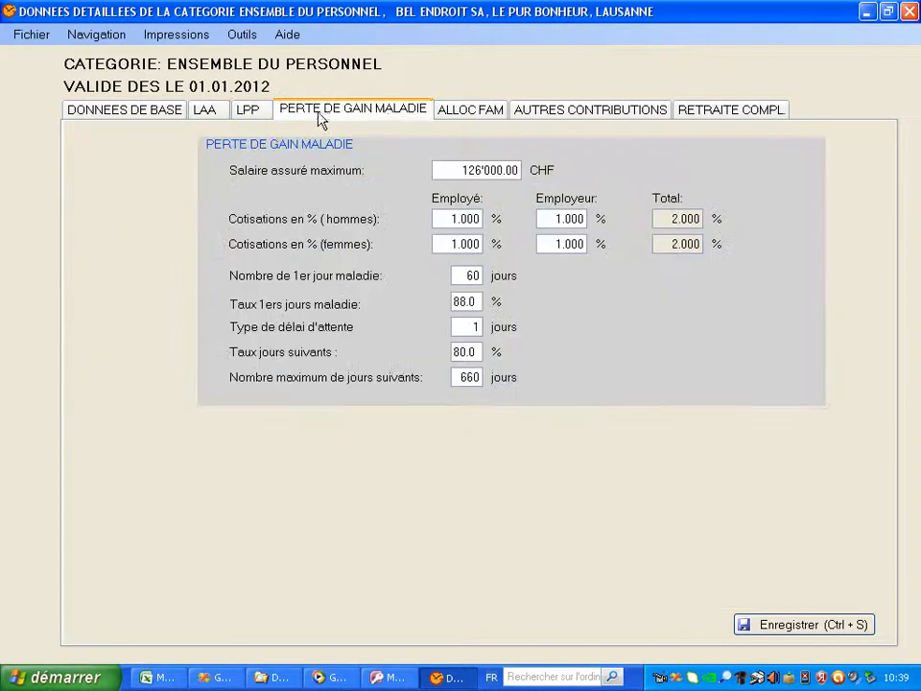
click(454, 111)
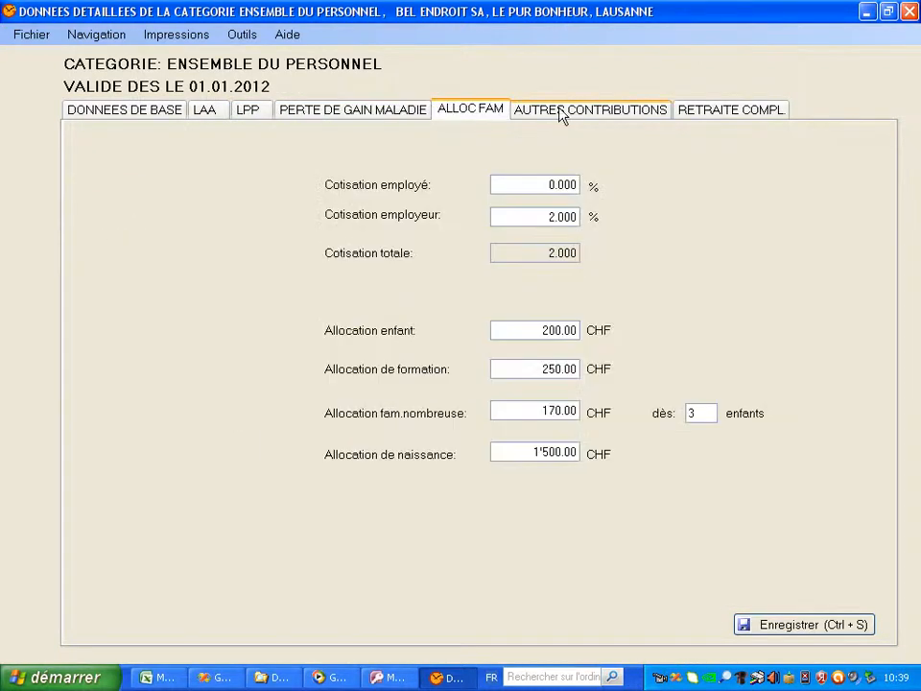
click(560, 111)
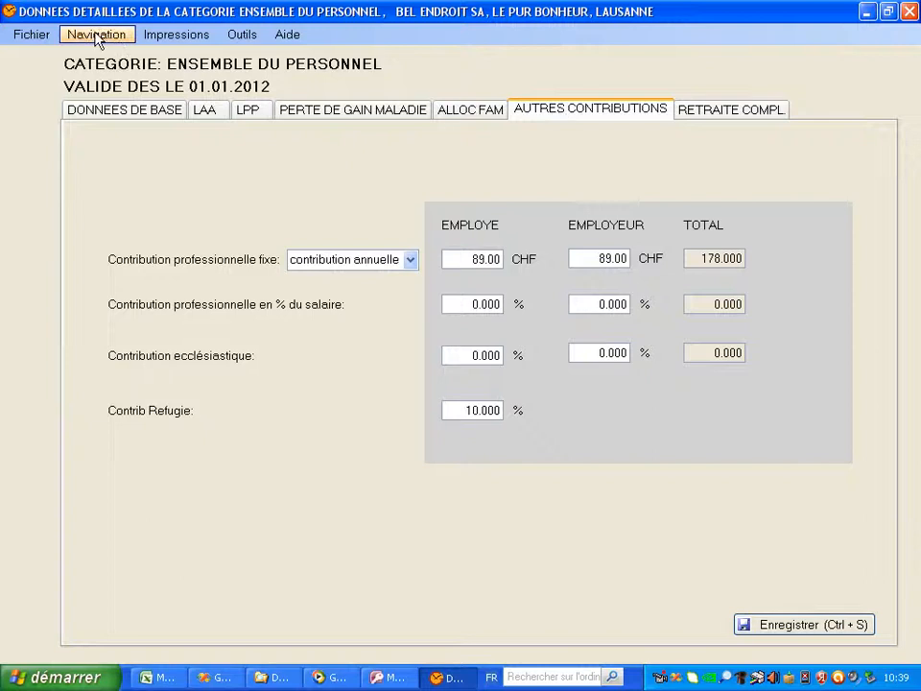
click(93, 112)
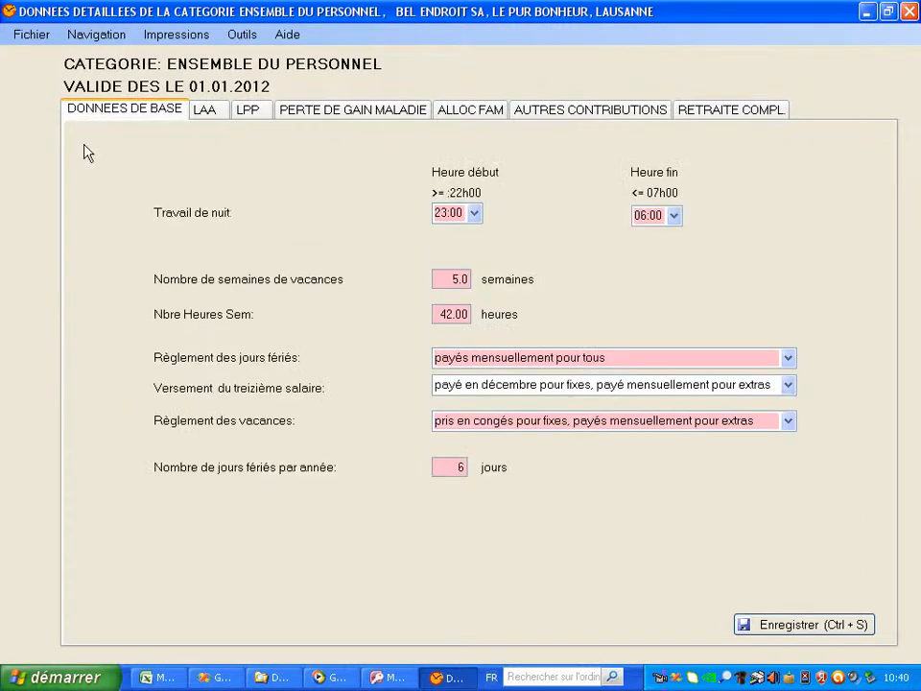
Go back twice via Navigation > Précédent to the home screen
click(102, 35)
click(120, 63)
key(ctrl+q)
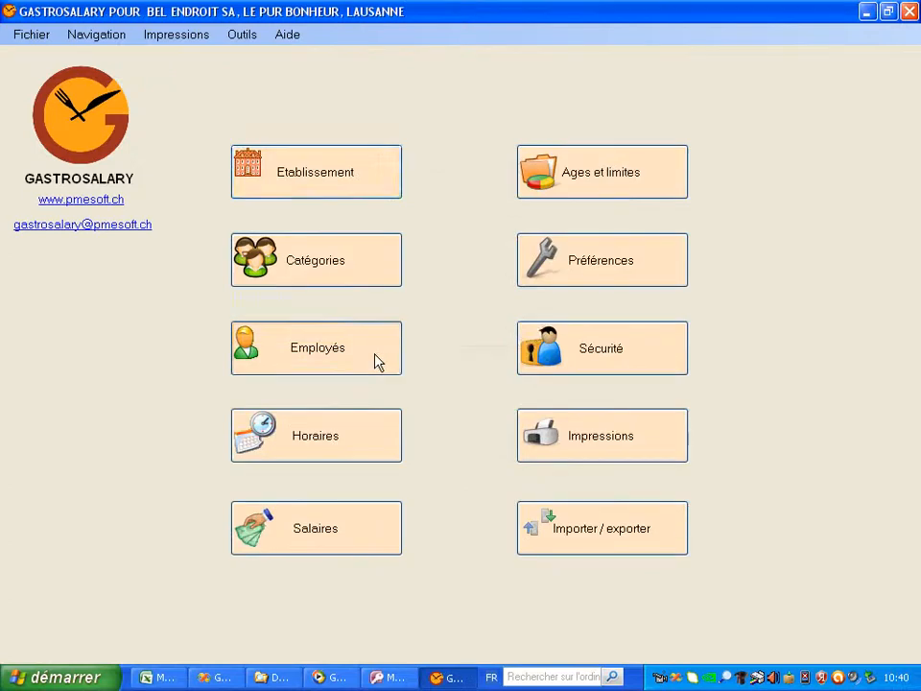
Review an employee's personal data Enfants, Conjoint and Banque tabs, then return to the Employés page
click(377, 362)
click(496, 233)
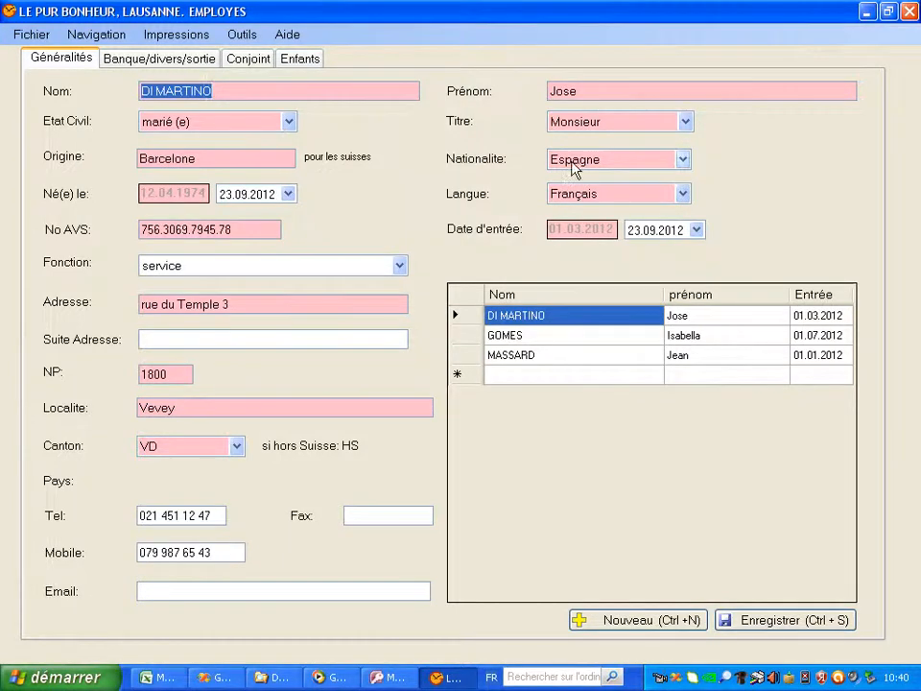
click(312, 62)
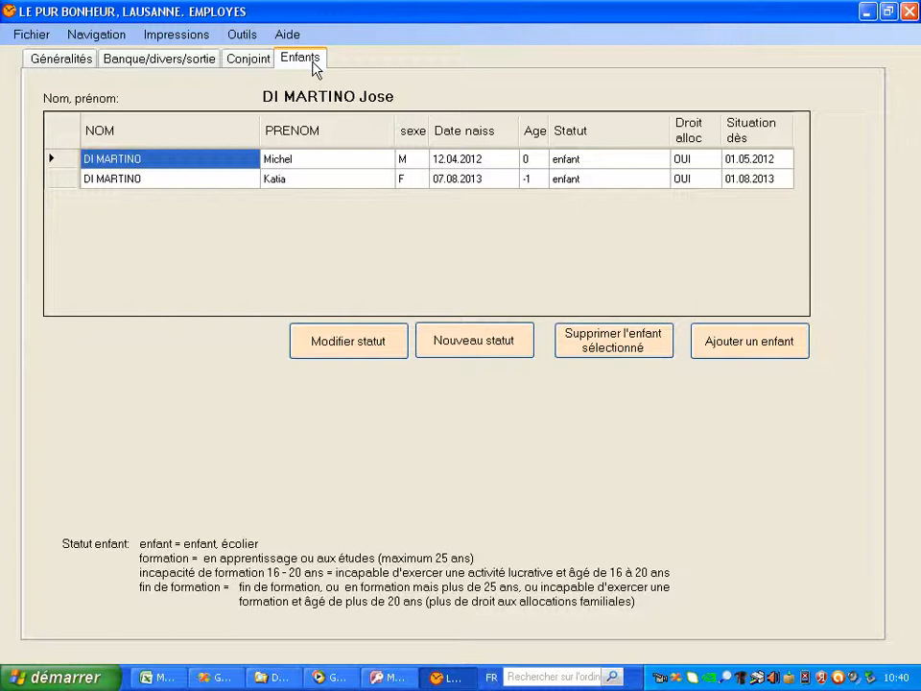
click(244, 62)
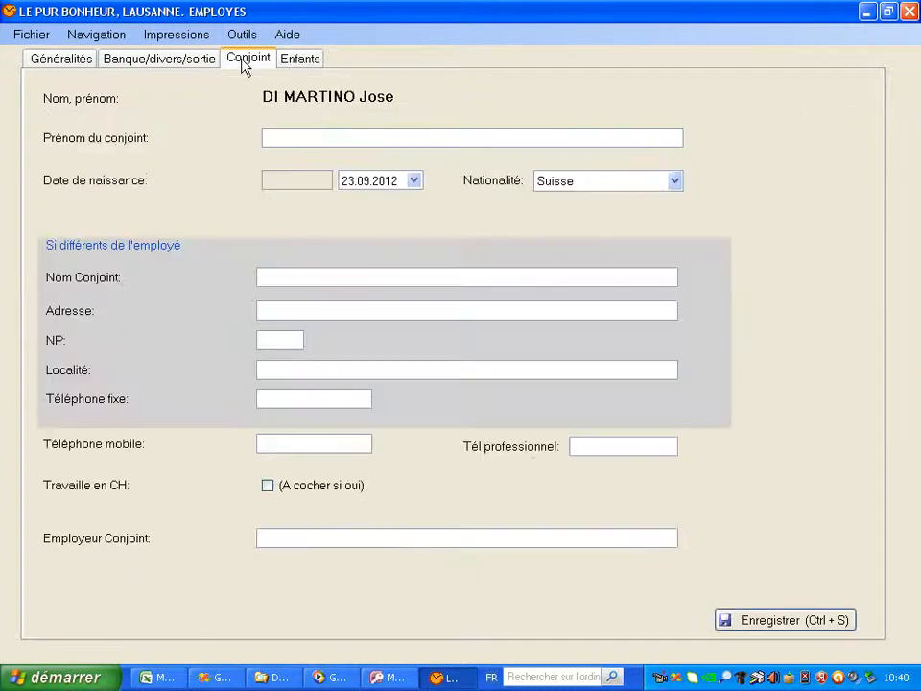
click(158, 60)
click(82, 63)
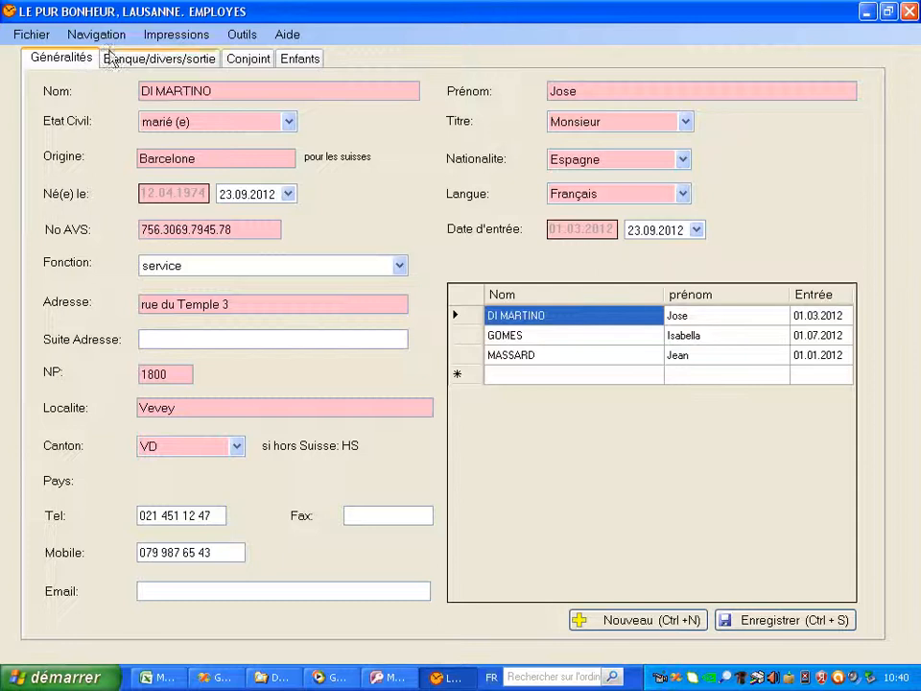
click(96, 34)
click(113, 65)
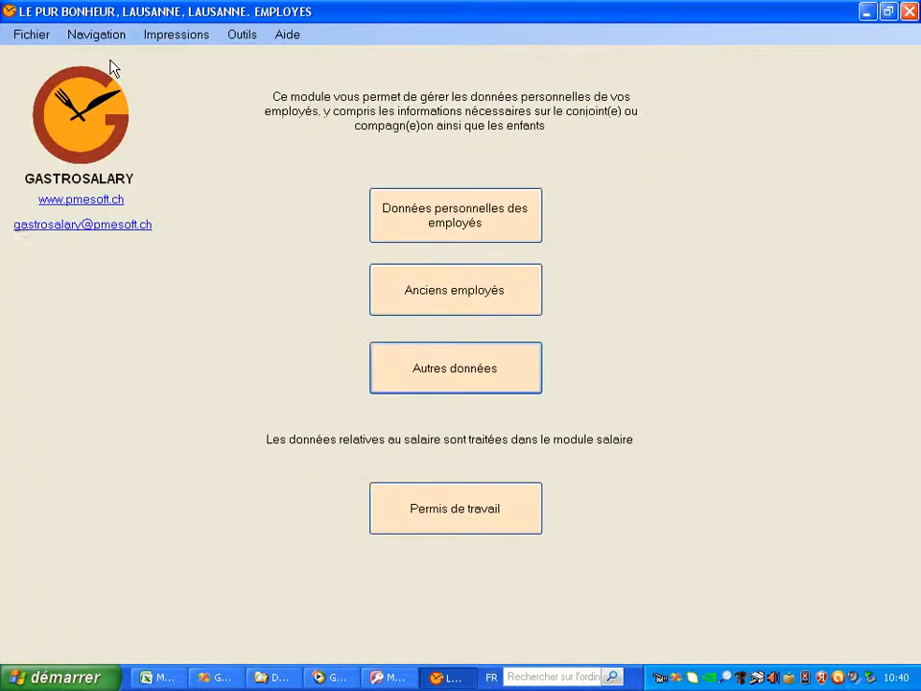
View an active employee's interview records under Autres données
click(477, 378)
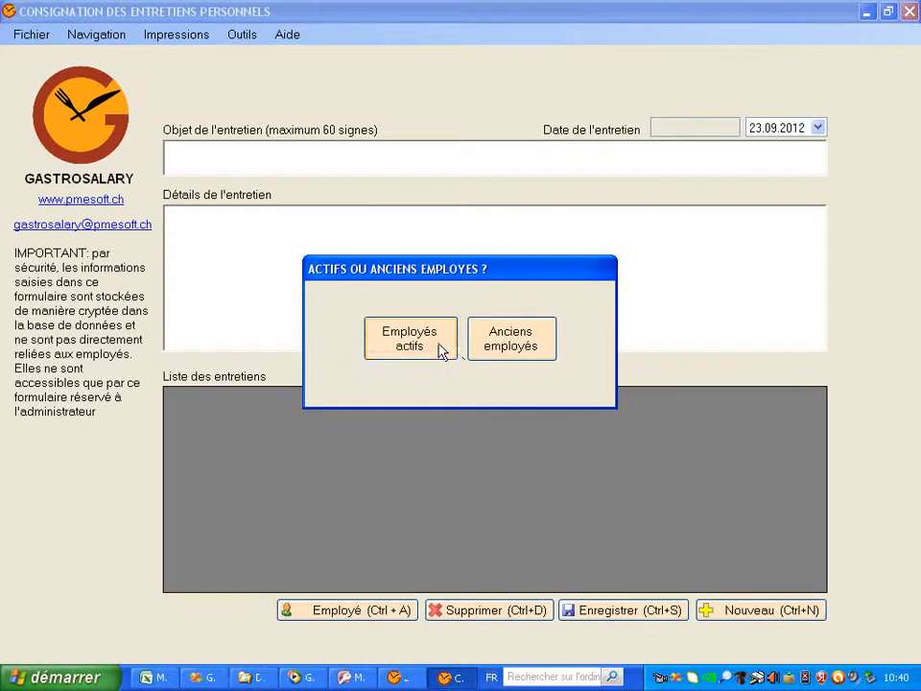
click(438, 350)
click(669, 411)
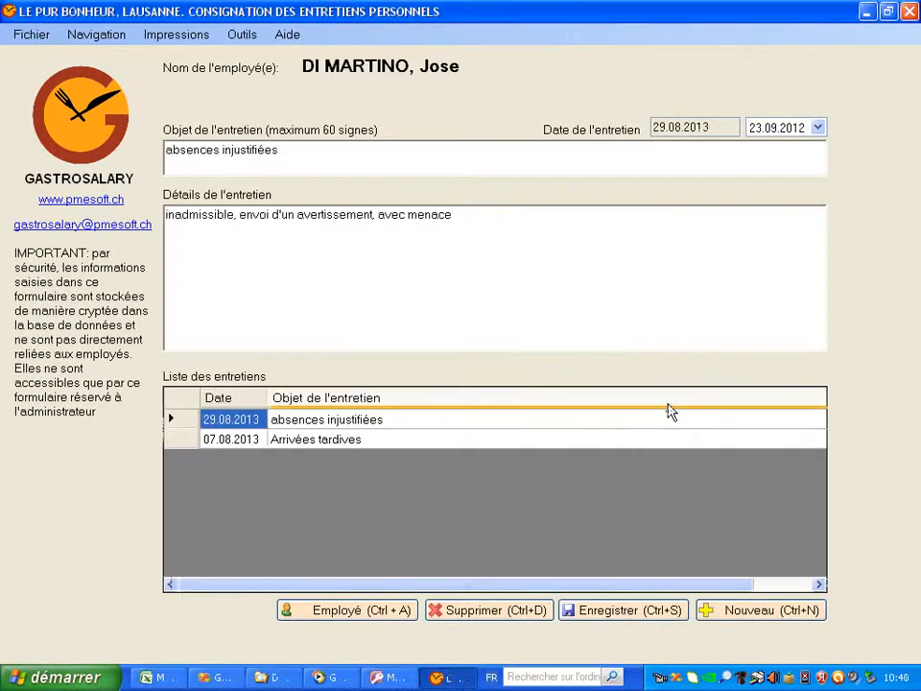
Return to Employés and run the work permit expiry check, which reports none expiring
click(28, 33)
mouse_move(74, 36)
click(98, 62)
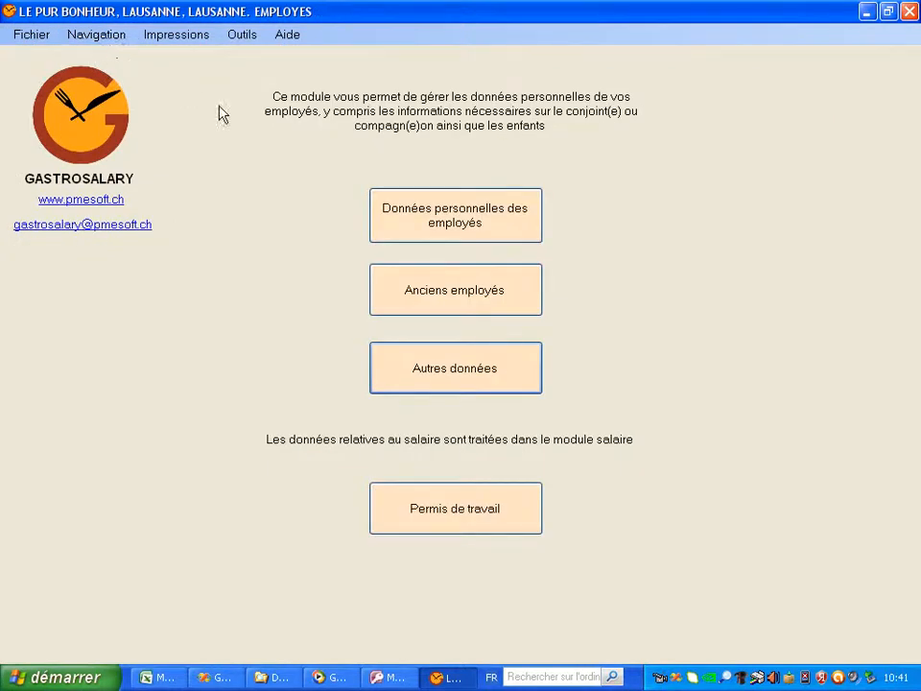
click(497, 518)
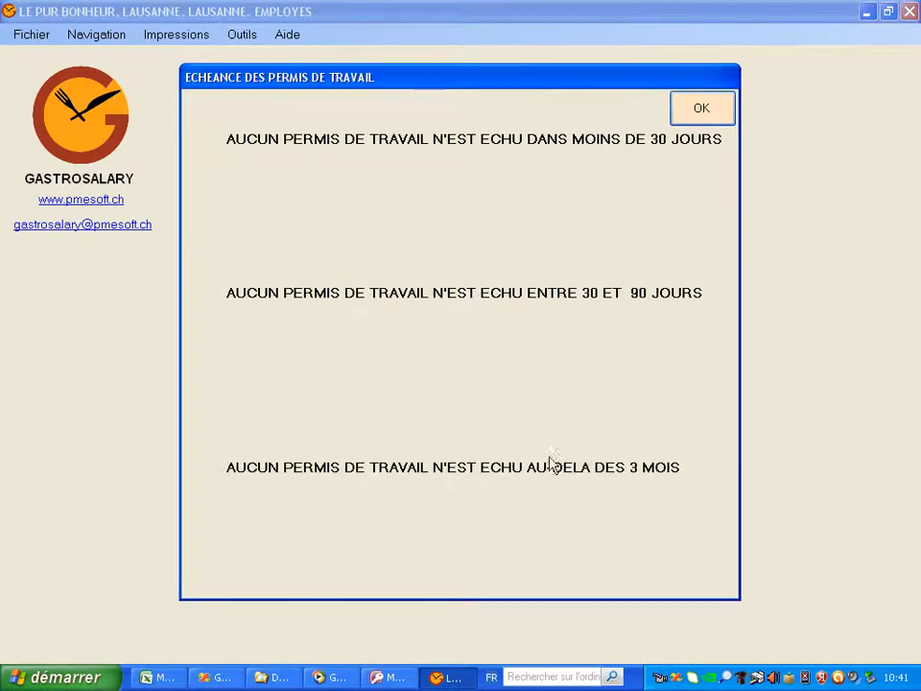
click(703, 112)
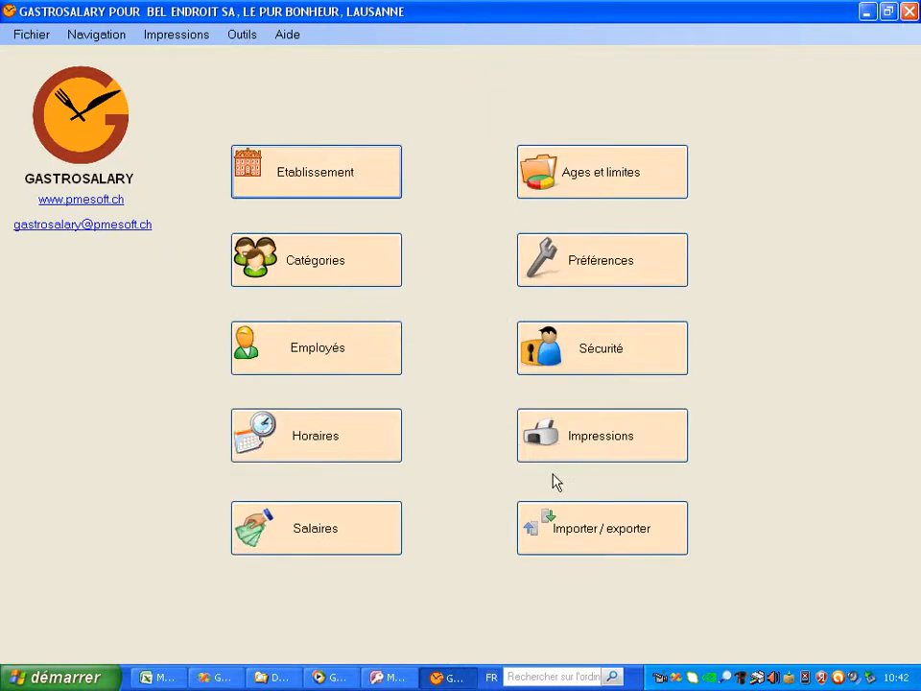
Load the Lu -Di Soir type schedule in the Horaires module
click(384, 456)
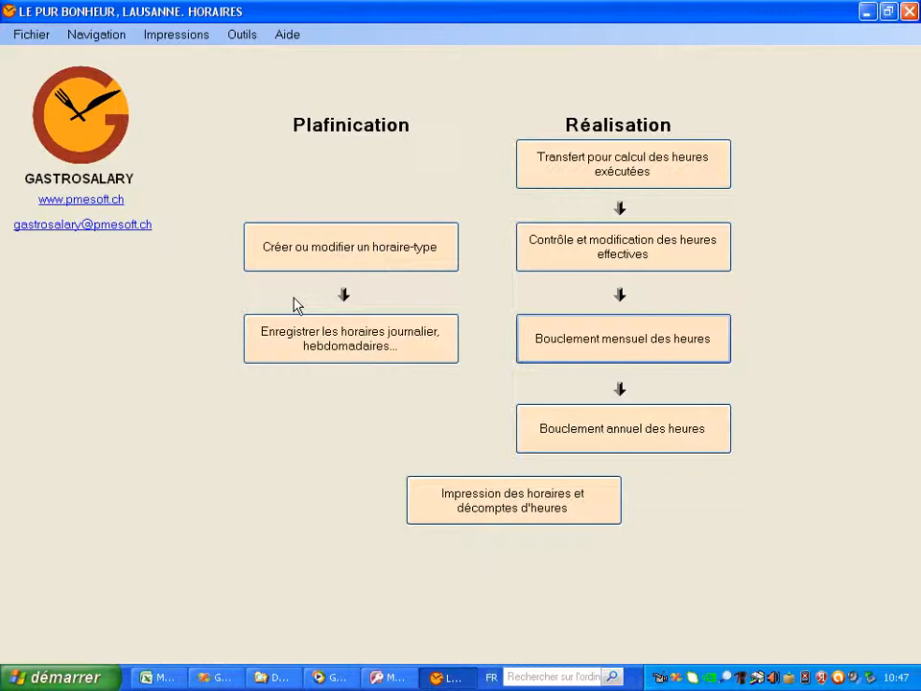
click(344, 257)
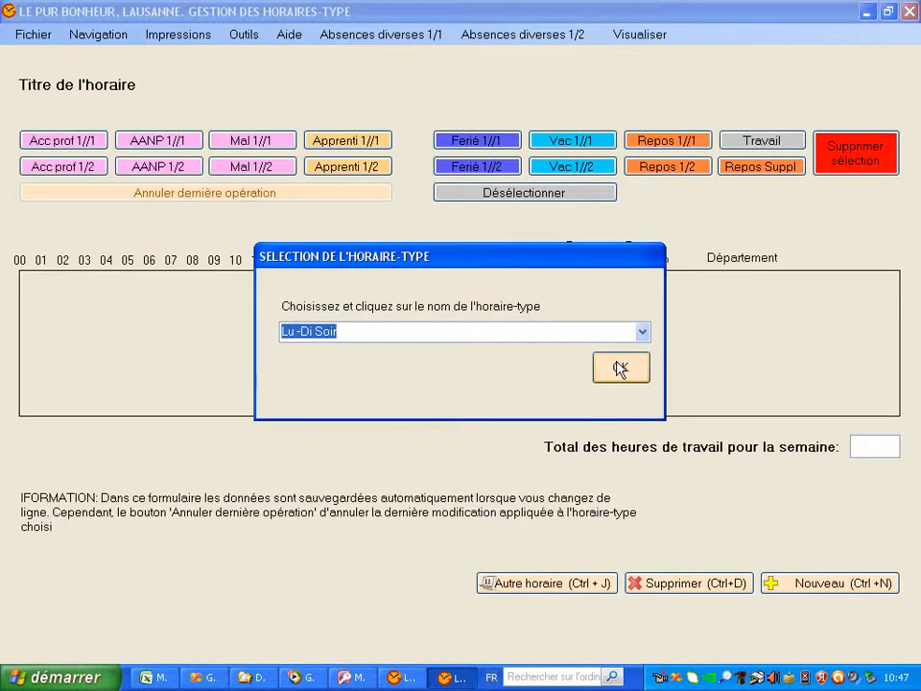
click(621, 369)
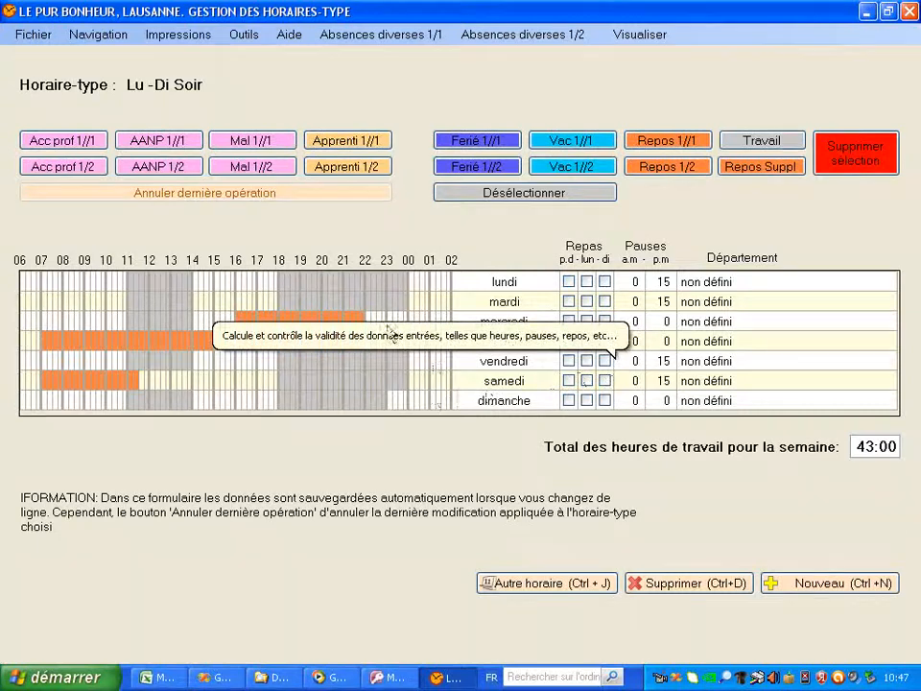
Select Monday's slot and Tuesday's 10h–14h cells in the template, then list navigation destinations
click(99, 282)
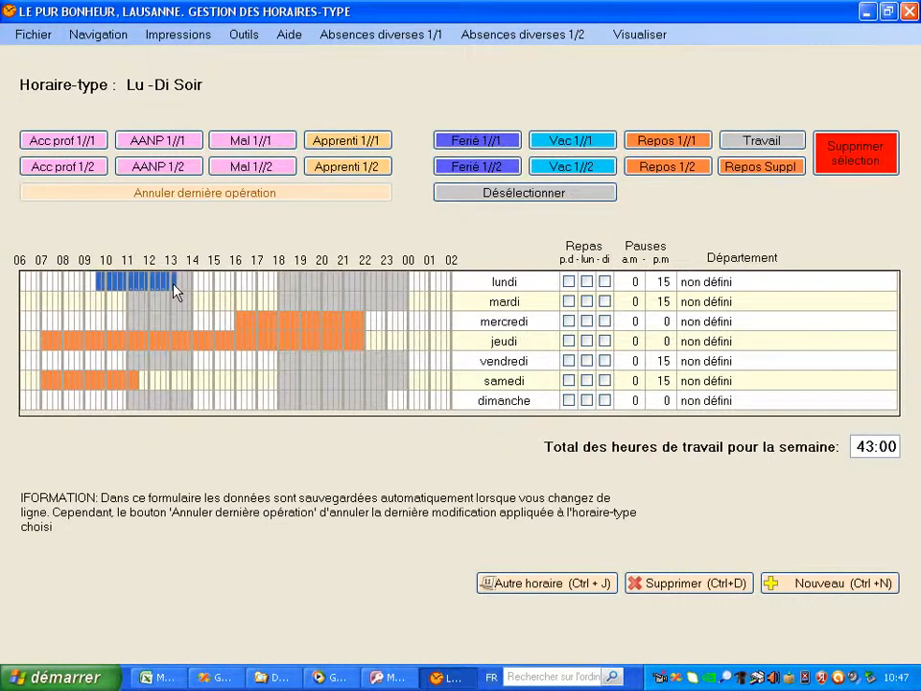
drag(105, 305, 189, 304)
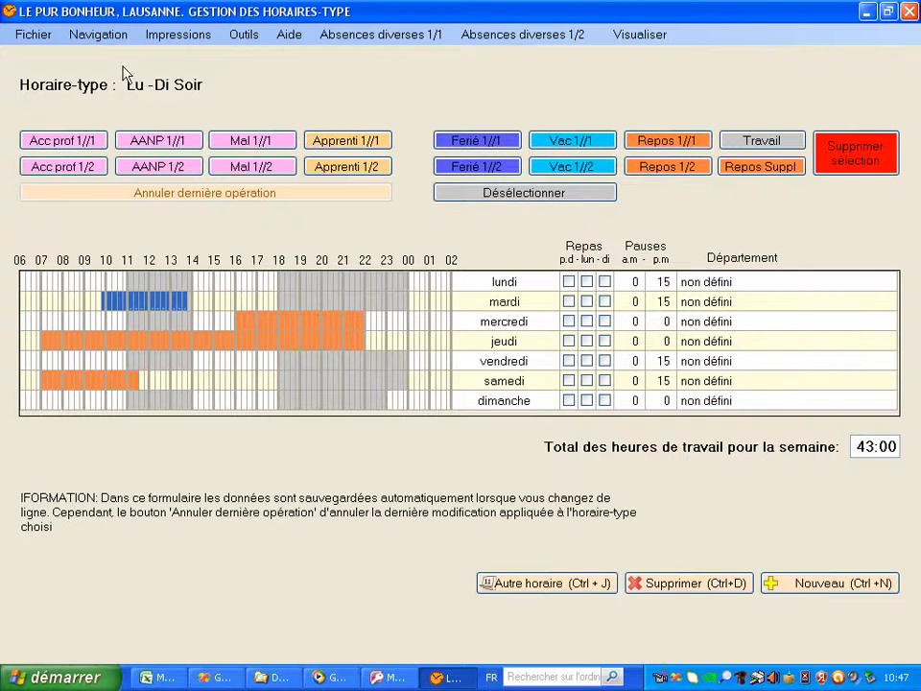
click(115, 38)
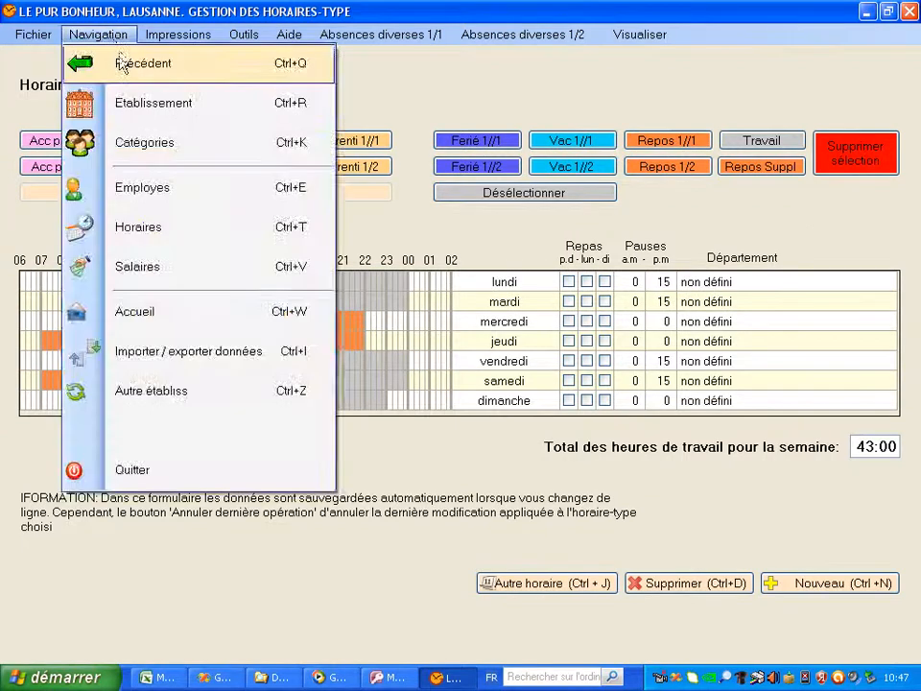
Load the staff weekly schedule for the week of 23 April 2012
click(111, 60)
click(389, 336)
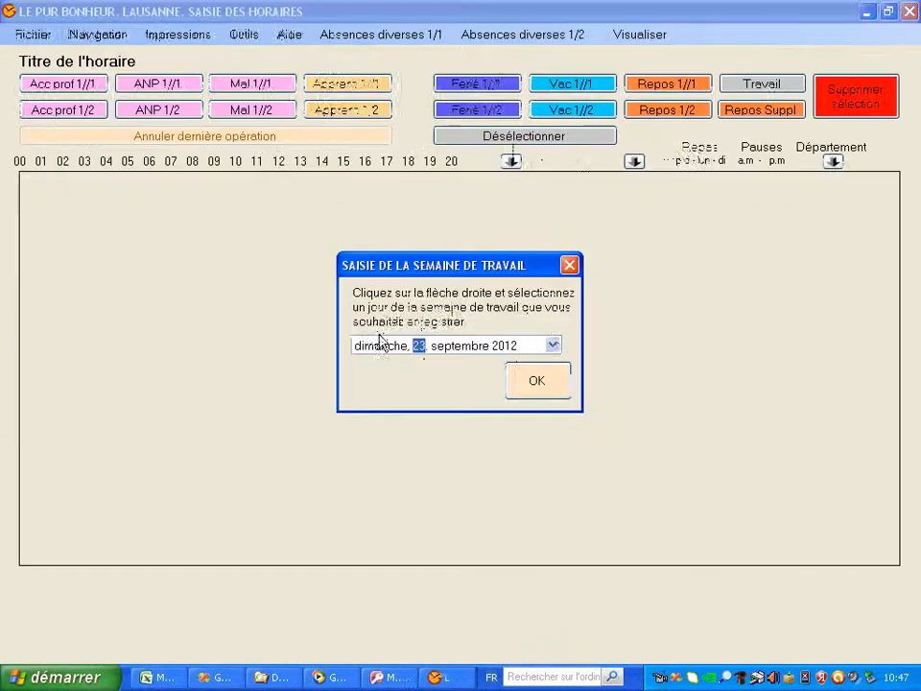
click(554, 346)
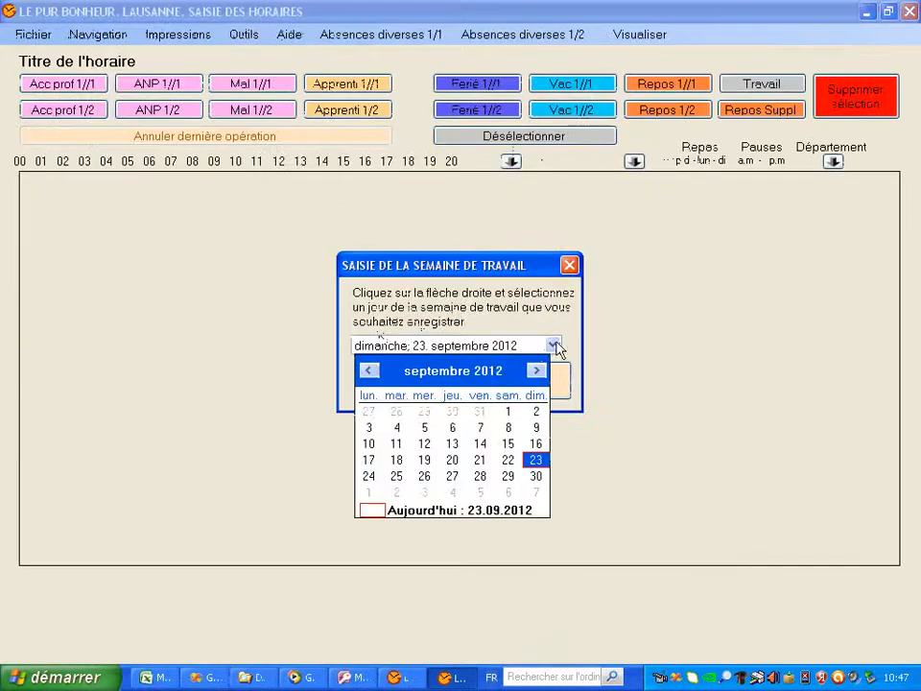
click(455, 372)
click(475, 425)
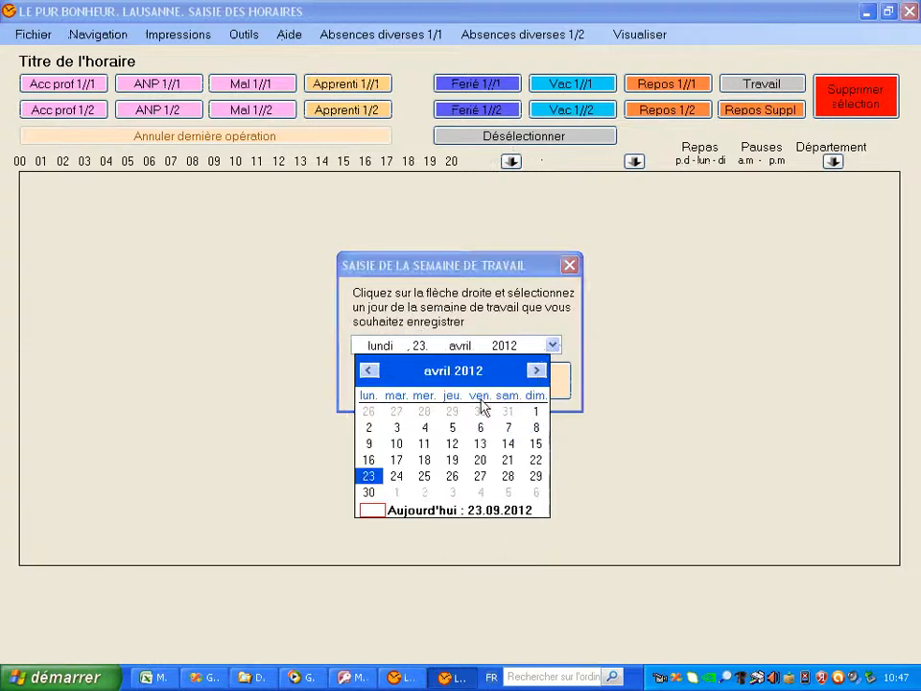
click(562, 382)
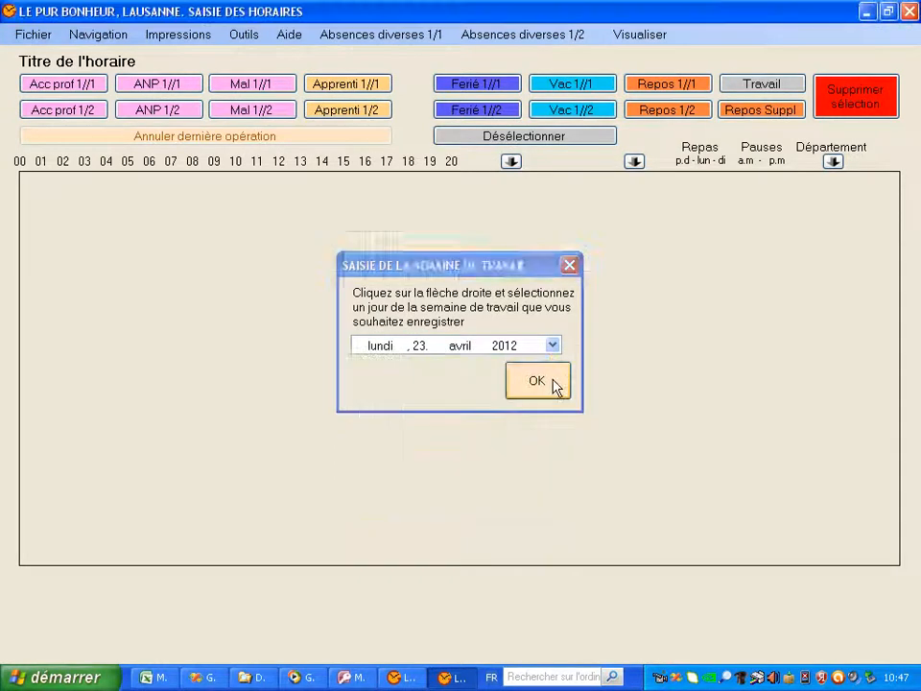
click(556, 384)
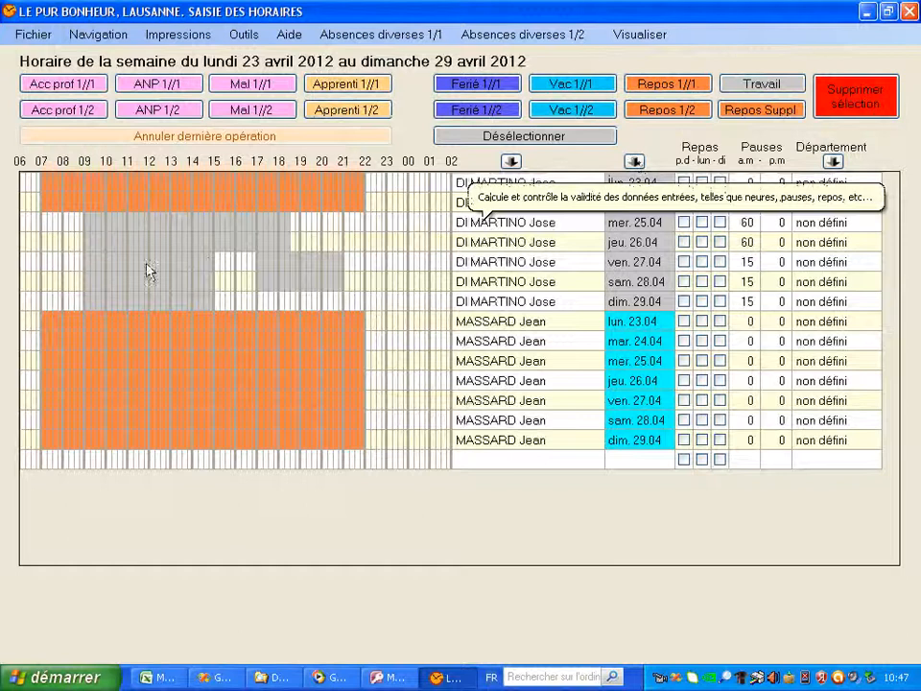
Select Sunday 29.04 from about 16:00 to 20:30 and a Tuesday 24.04 slot
click(241, 302)
drag(245, 304, 336, 304)
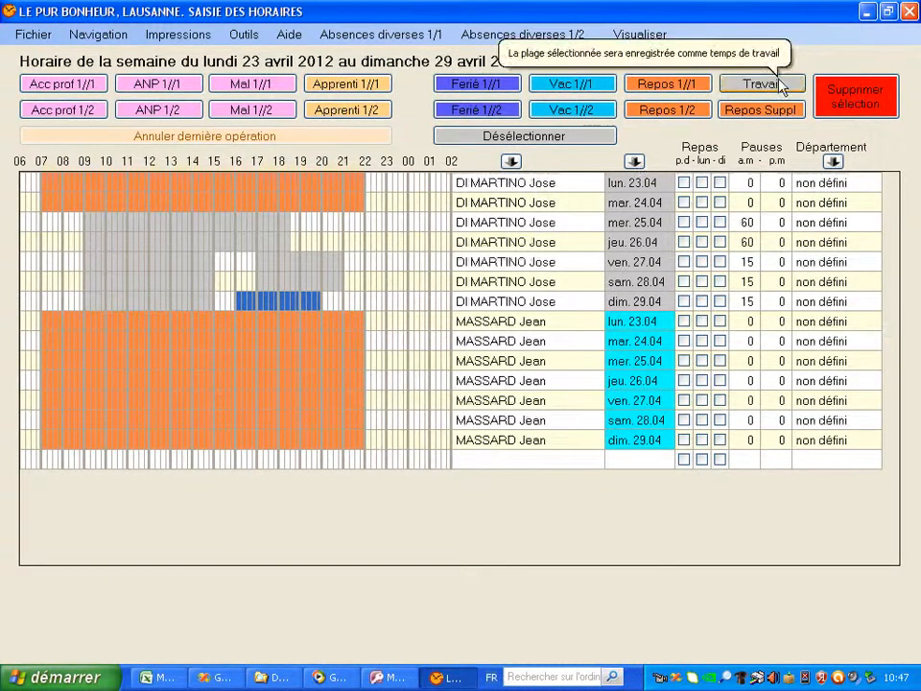
click(109, 200)
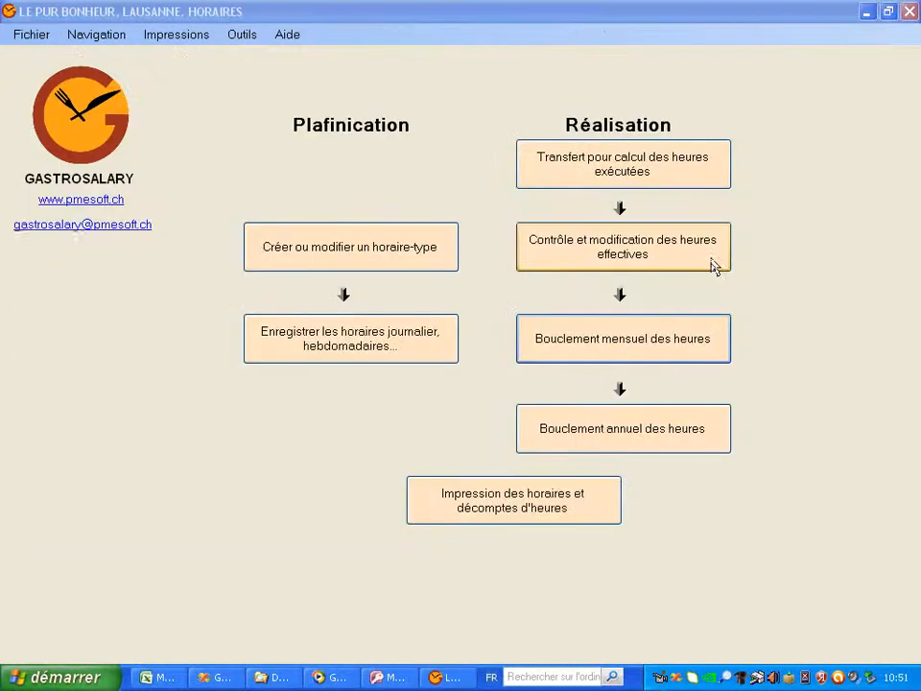
click(714, 257)
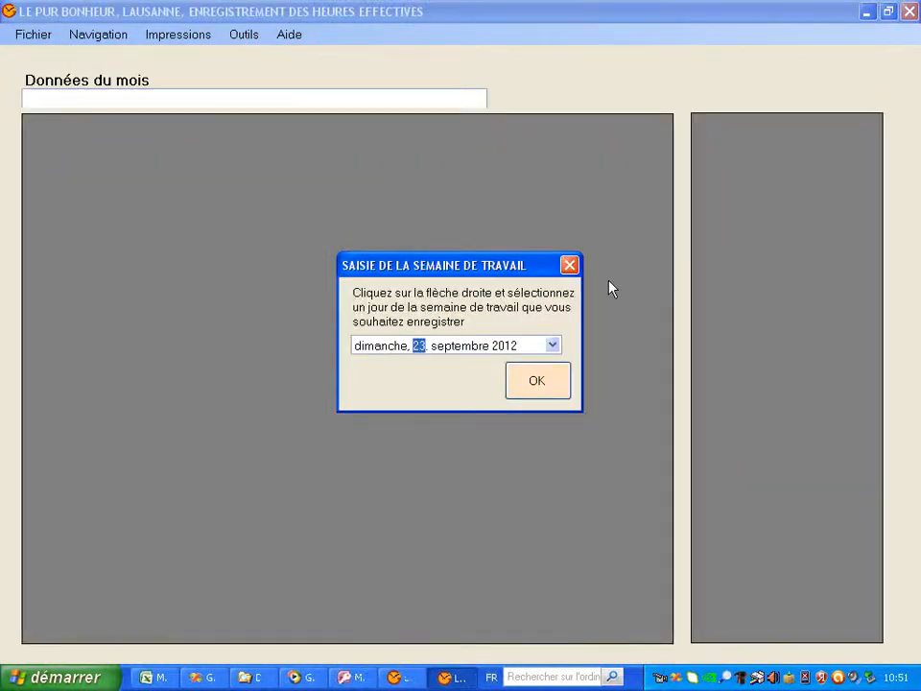
click(535, 381)
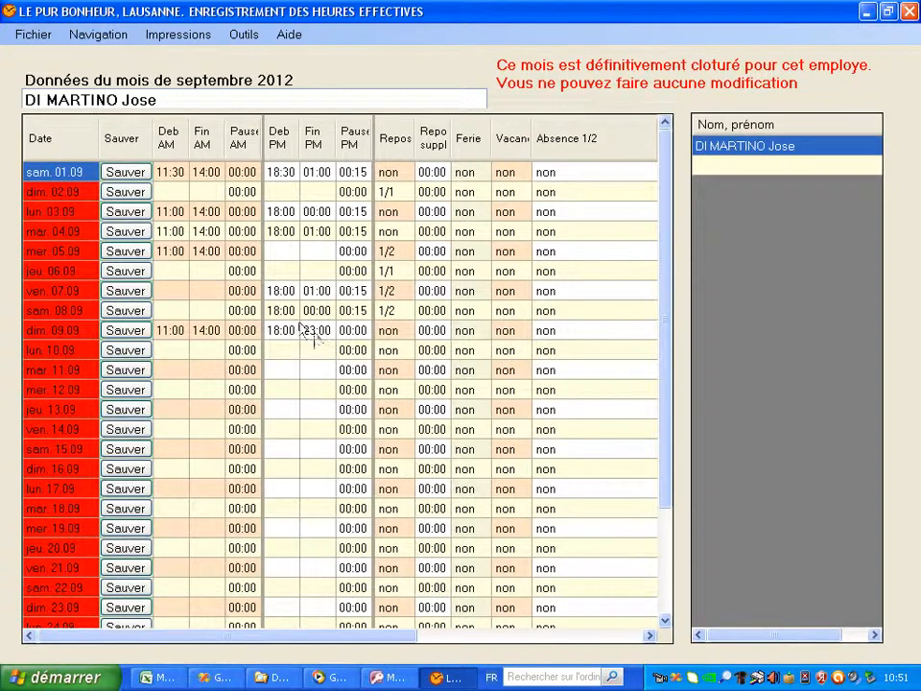
click(284, 331)
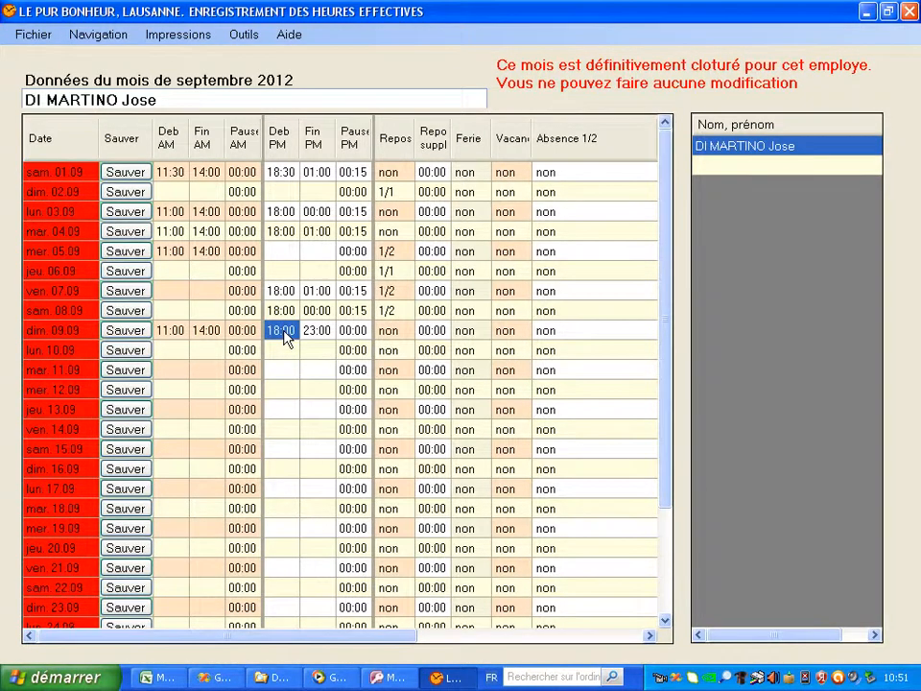
text(18)
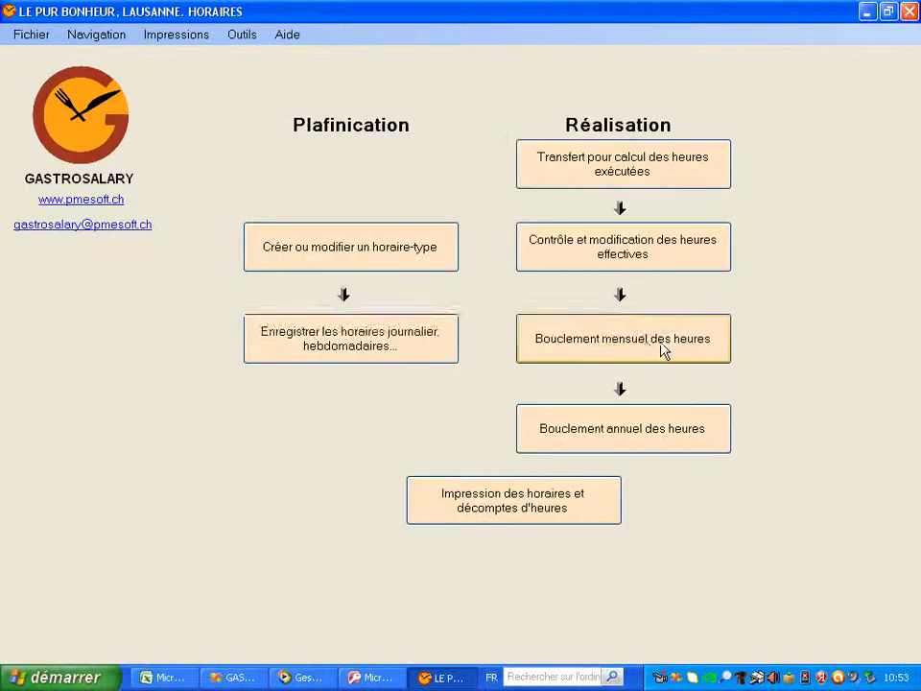
click(661, 349)
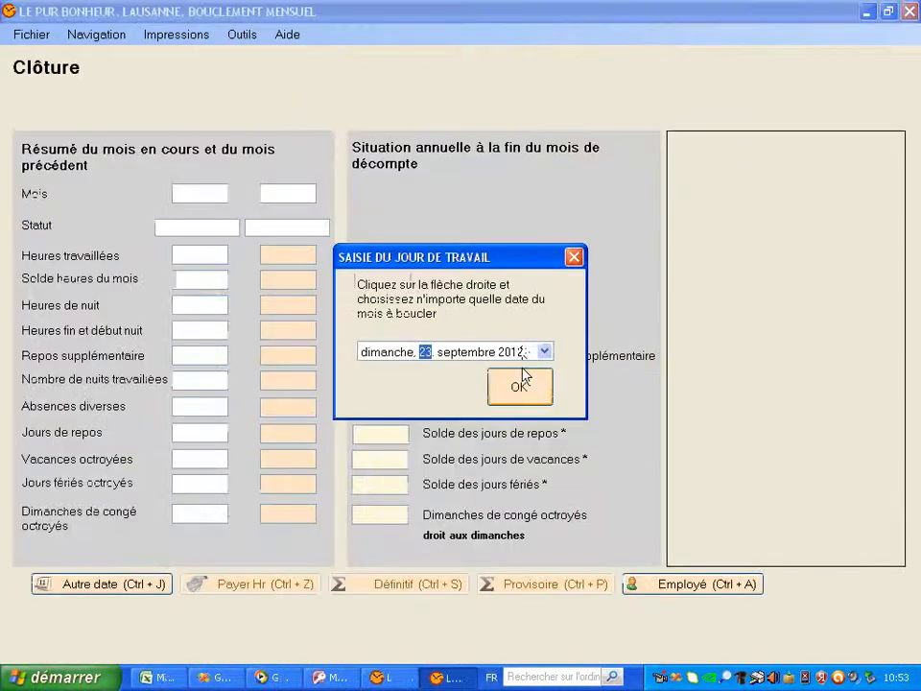
click(519, 387)
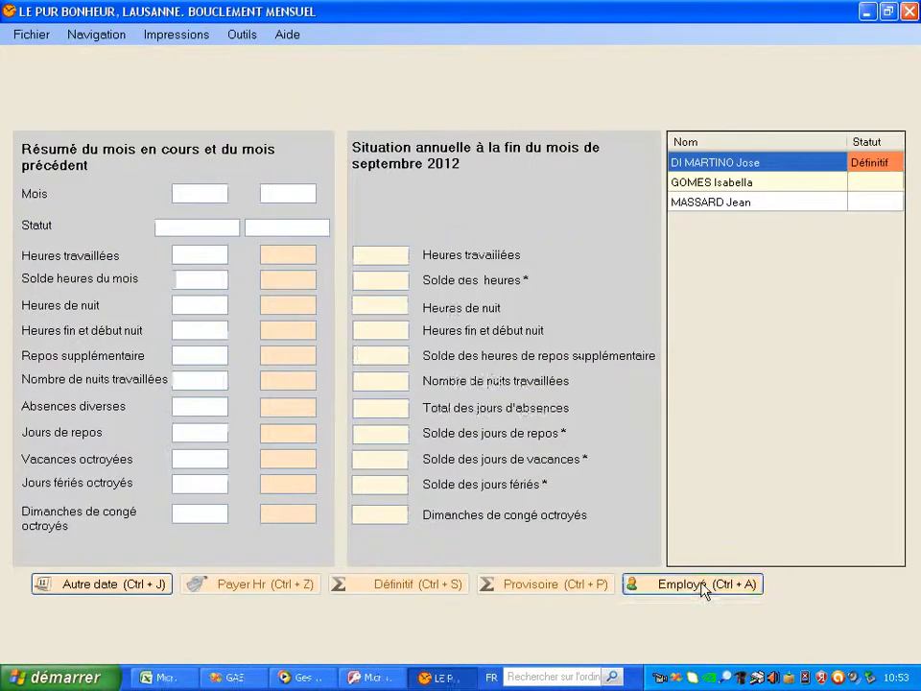
click(703, 587)
click(645, 401)
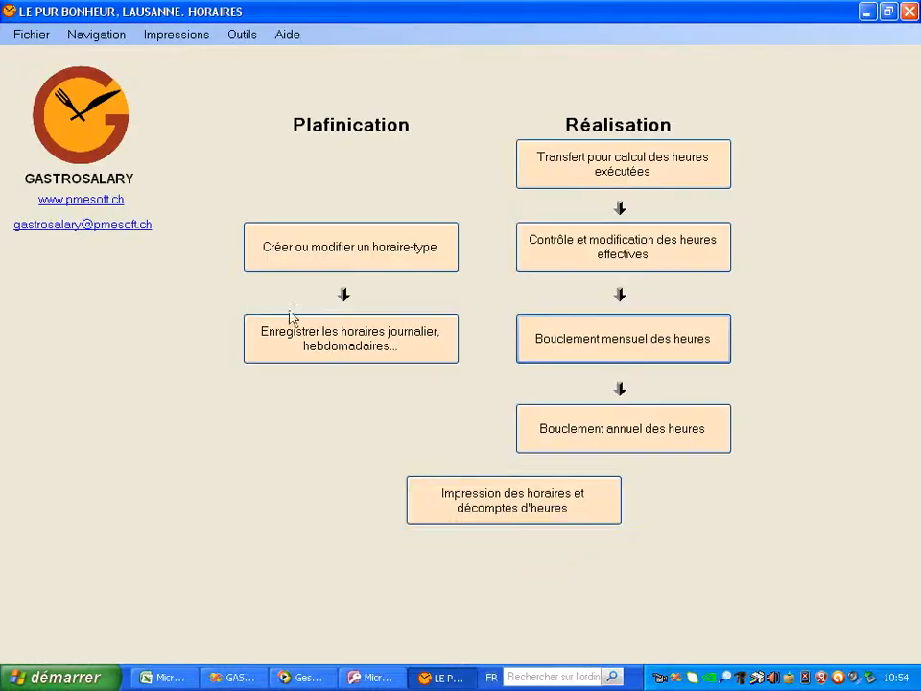
Set the schedule print date to 23.04.2012 and choose the colour alphanumeric schedule
click(583, 511)
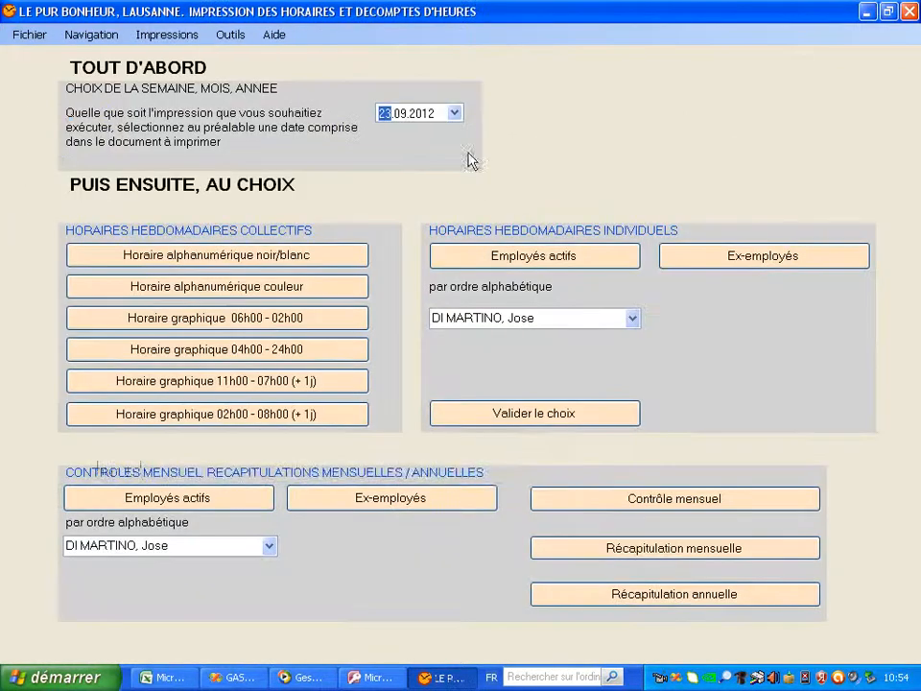
click(455, 114)
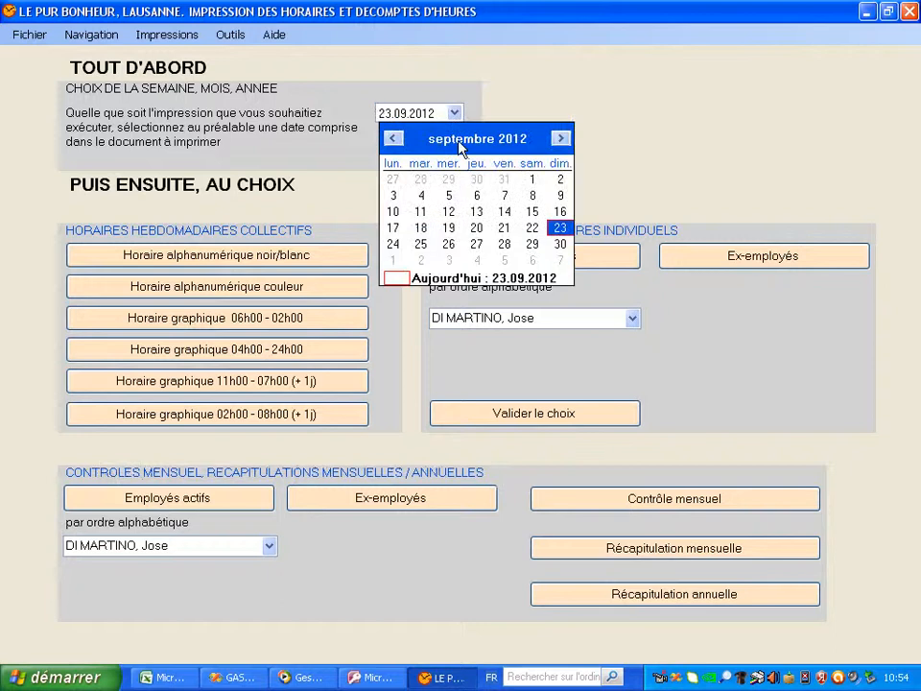
click(459, 140)
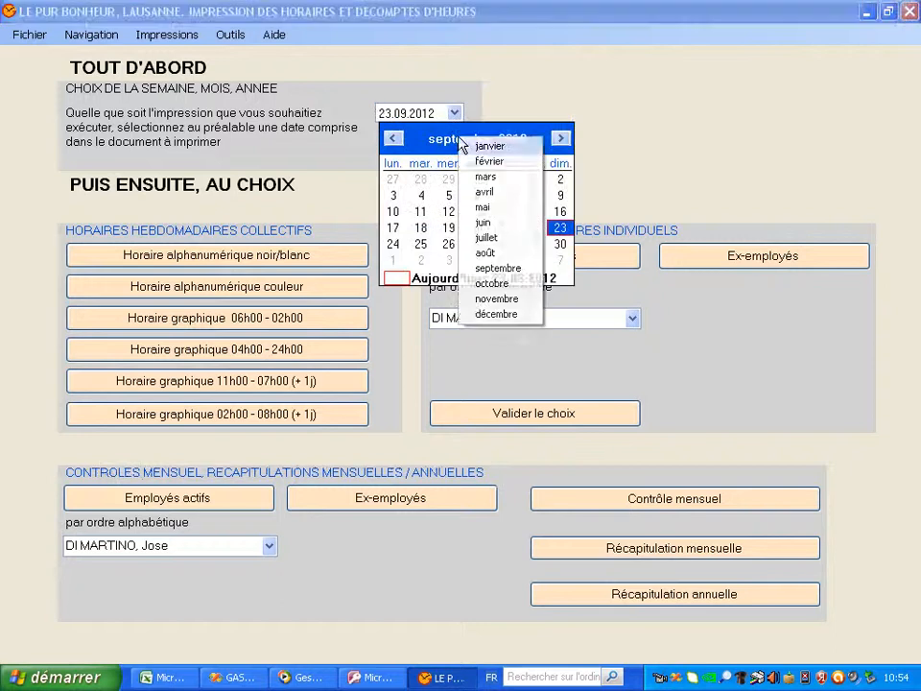
click(484, 192)
click(693, 164)
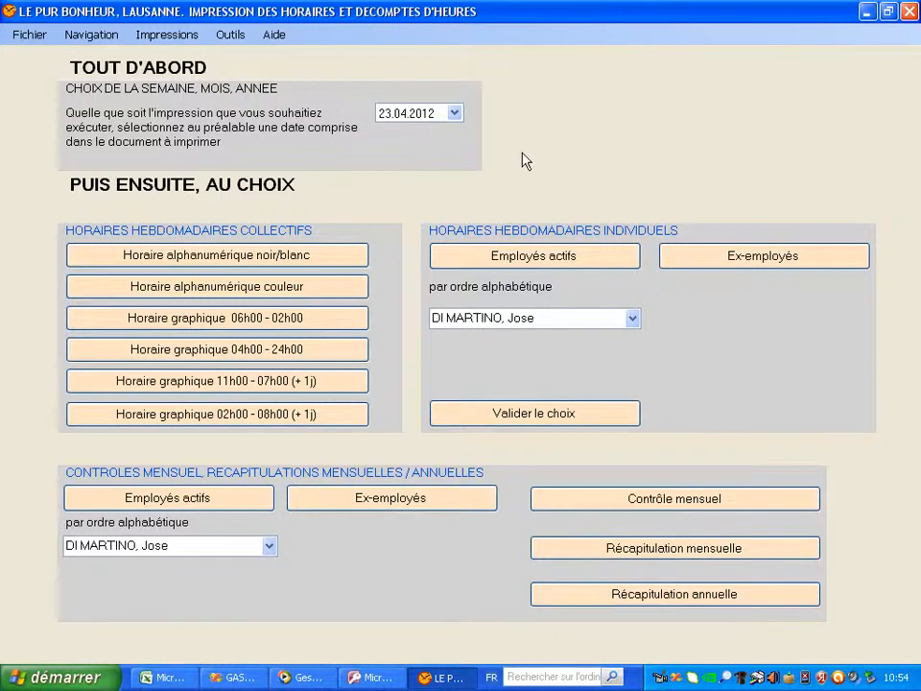
click(265, 294)
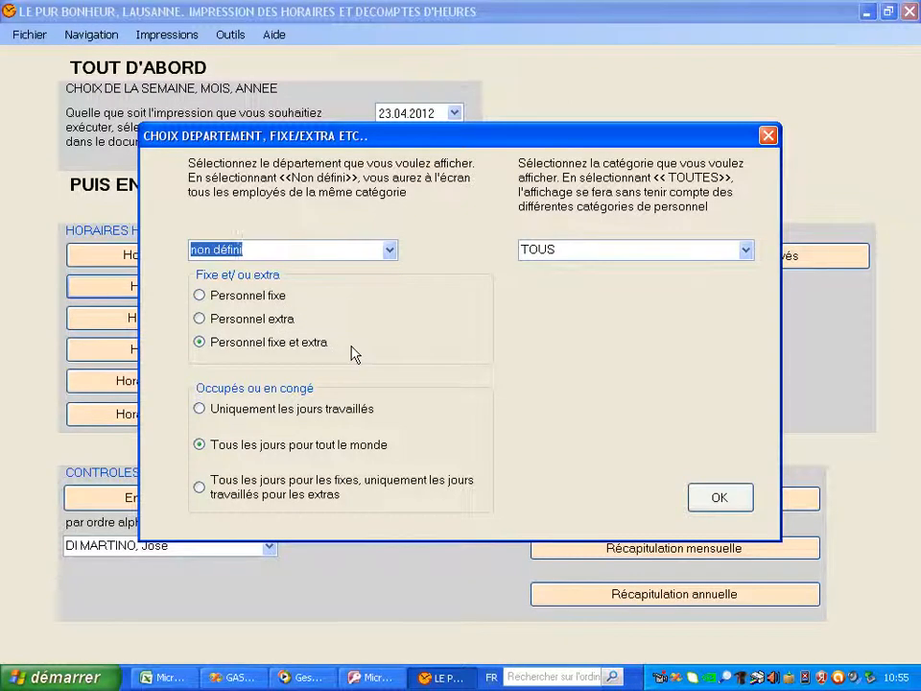
Preview and close the colour and 06h00–02h00 graphical weekly schedules for 23–29 April 2012
click(727, 500)
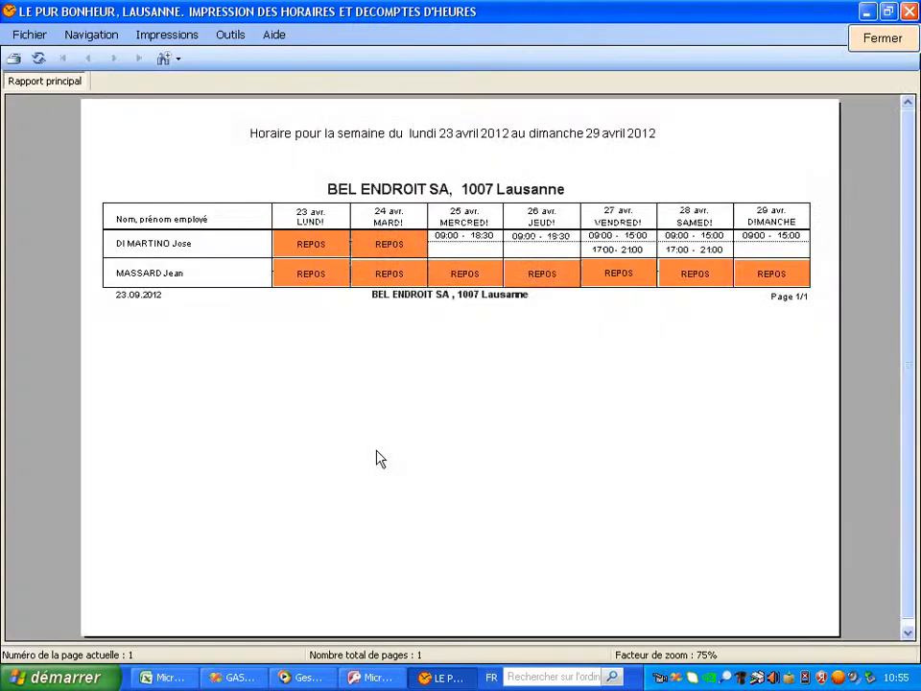
click(879, 40)
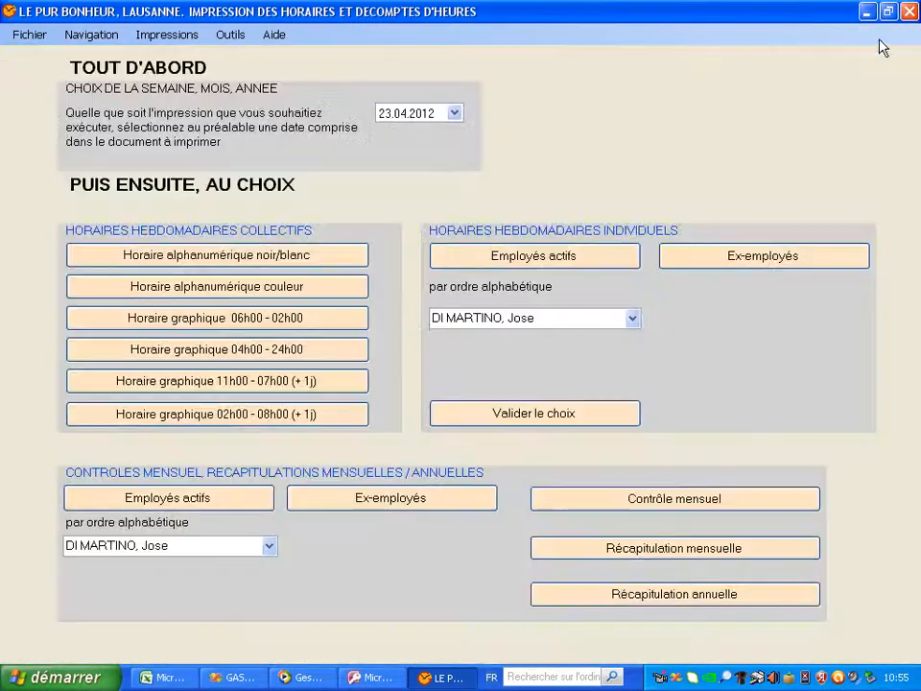
click(351, 320)
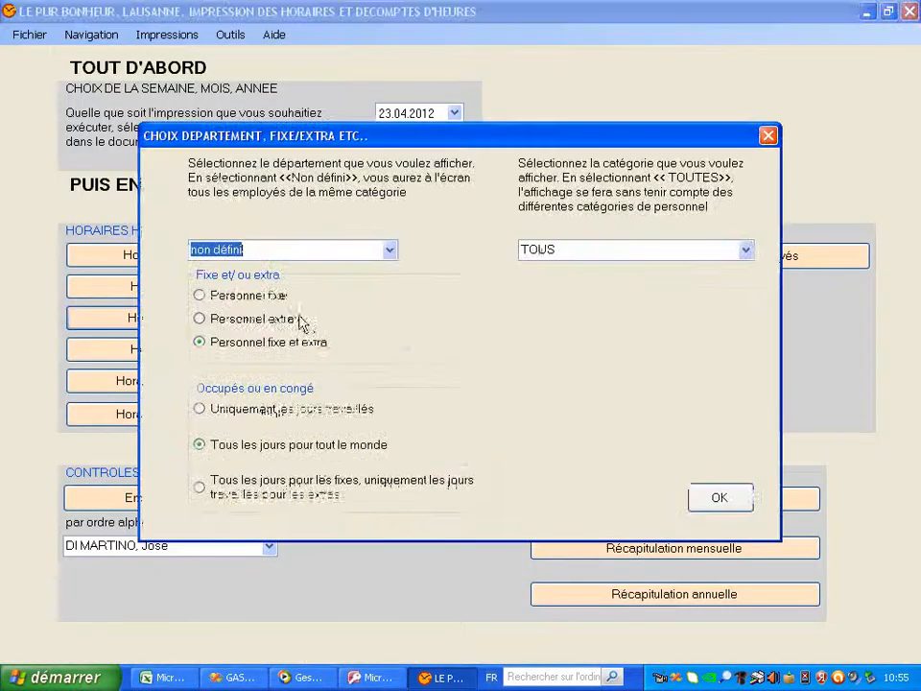
click(720, 498)
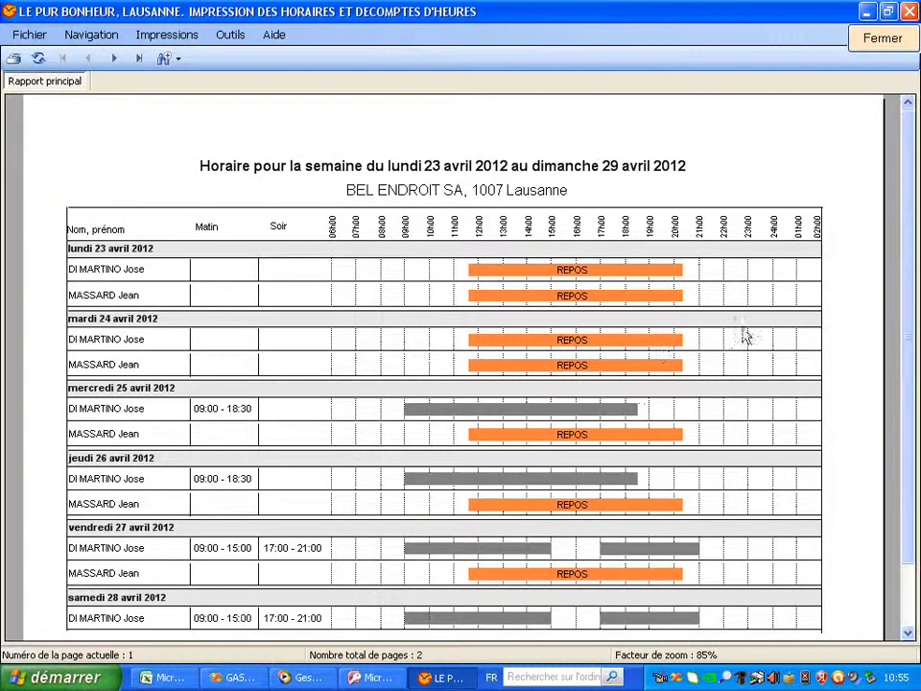
click(884, 38)
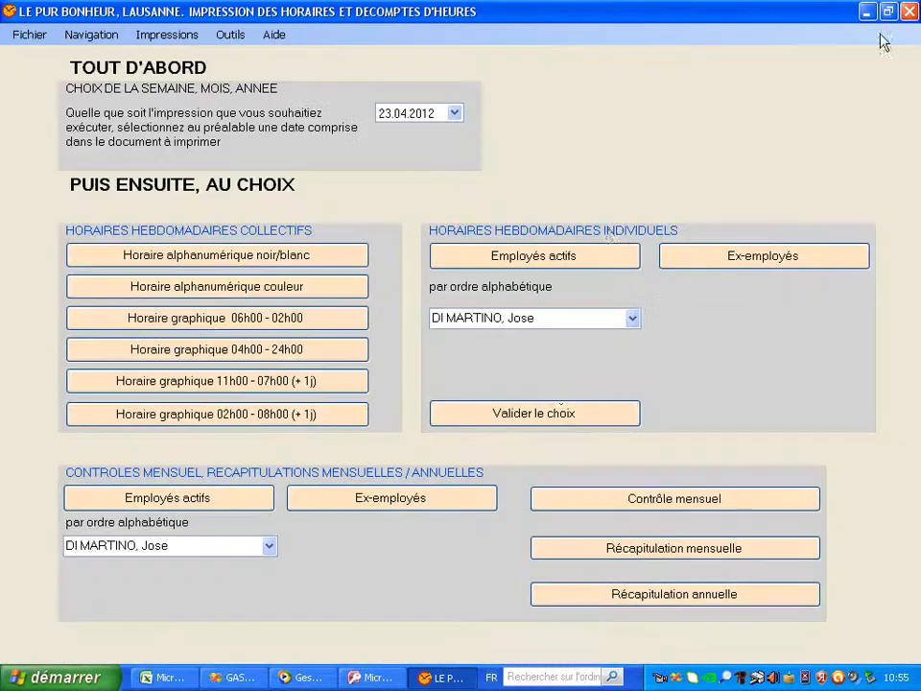
Preview and close the employee's weekly hours report and monthly hours check report
click(525, 420)
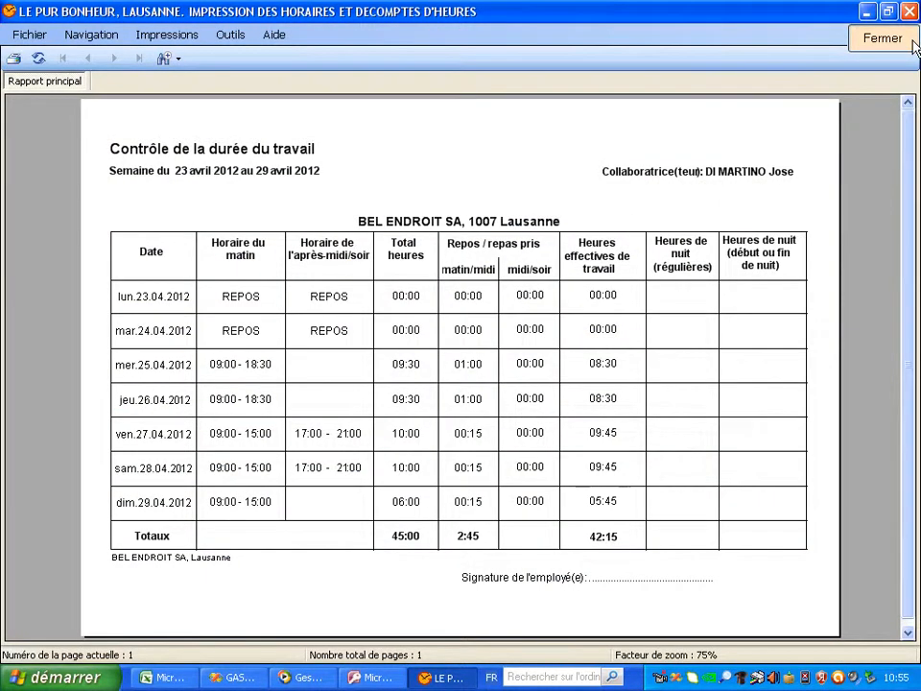
click(913, 44)
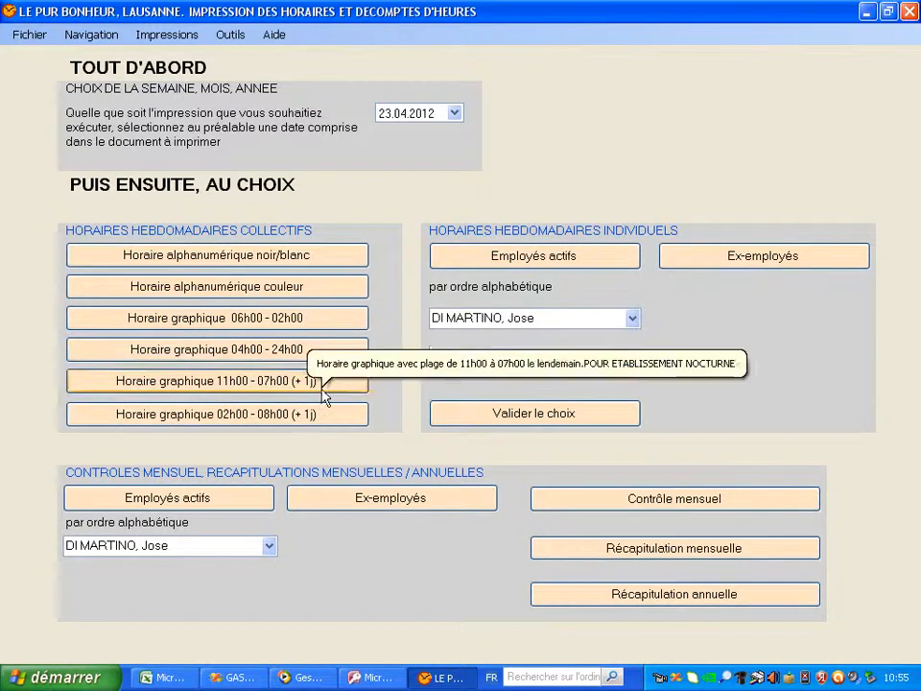
click(682, 504)
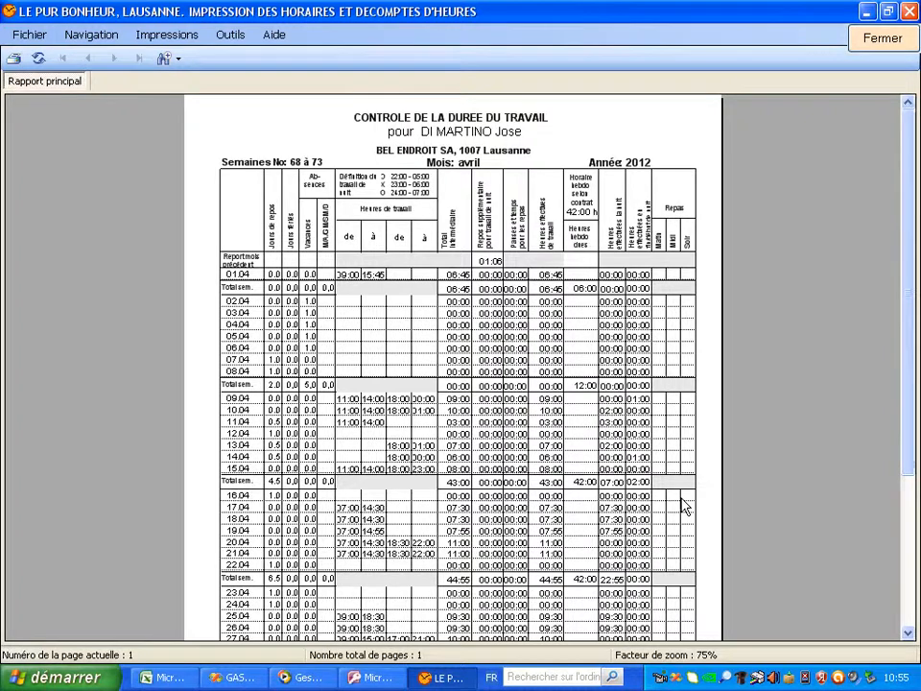
scroll(915, 436, down, 5)
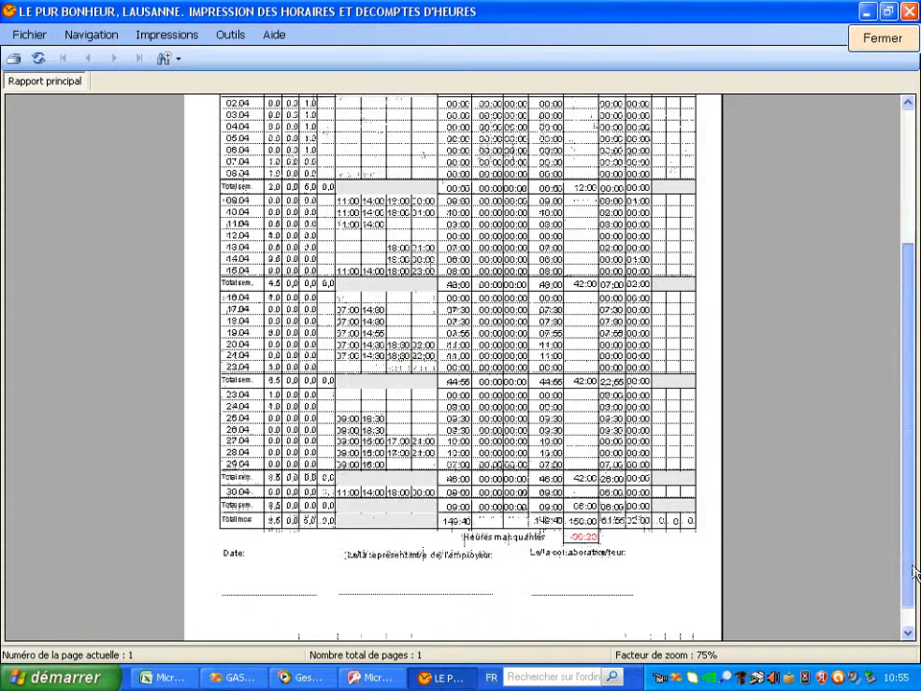
scroll(914, 484, up, 2)
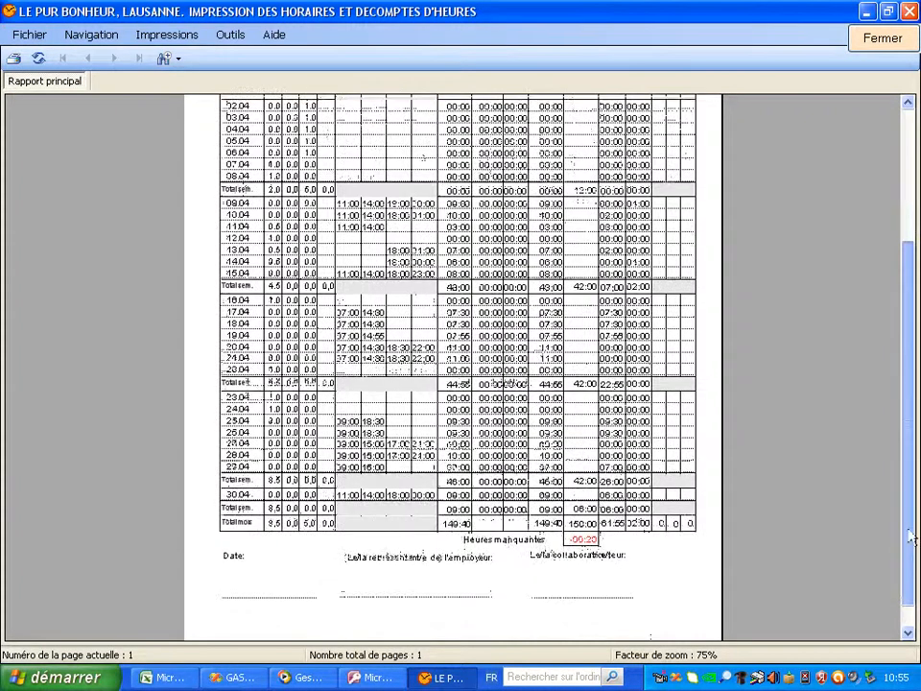
scroll(915, 484, up, 3)
click(874, 38)
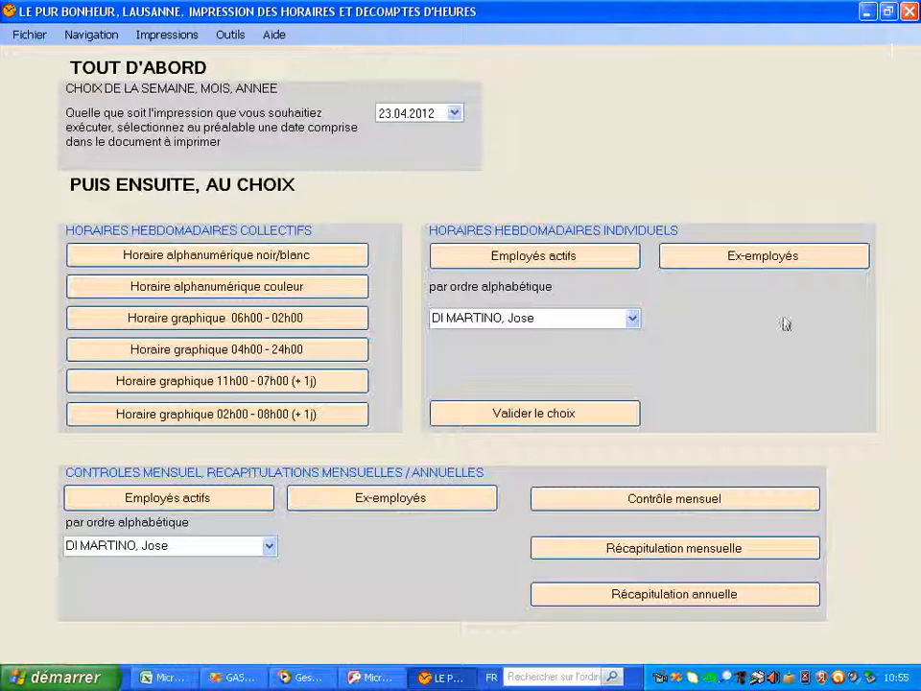
Preview the April 2012 monthly recap, then open and scroll the 2012 annual recap
click(671, 550)
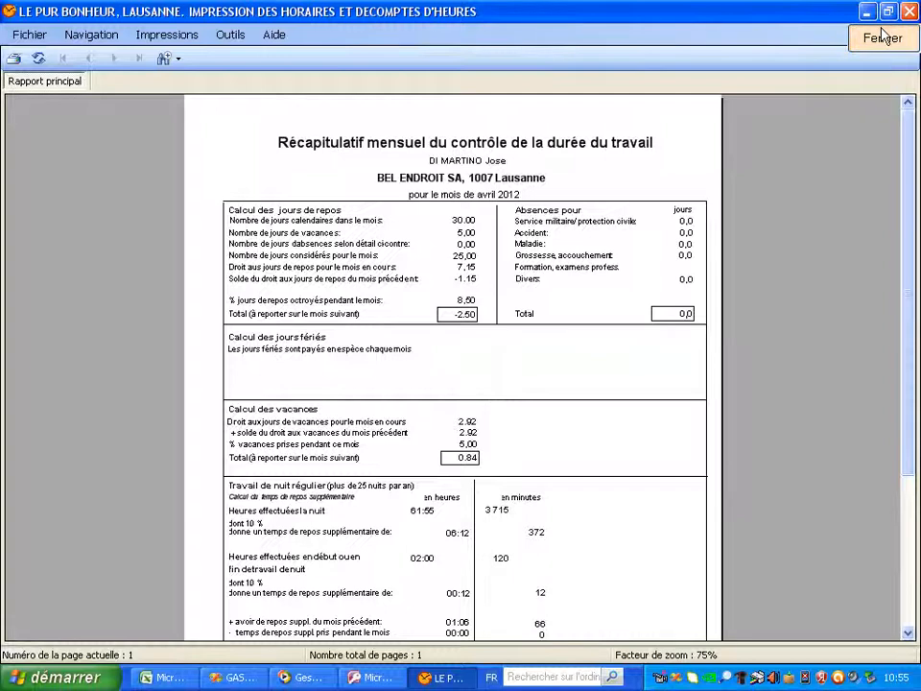
click(906, 12)
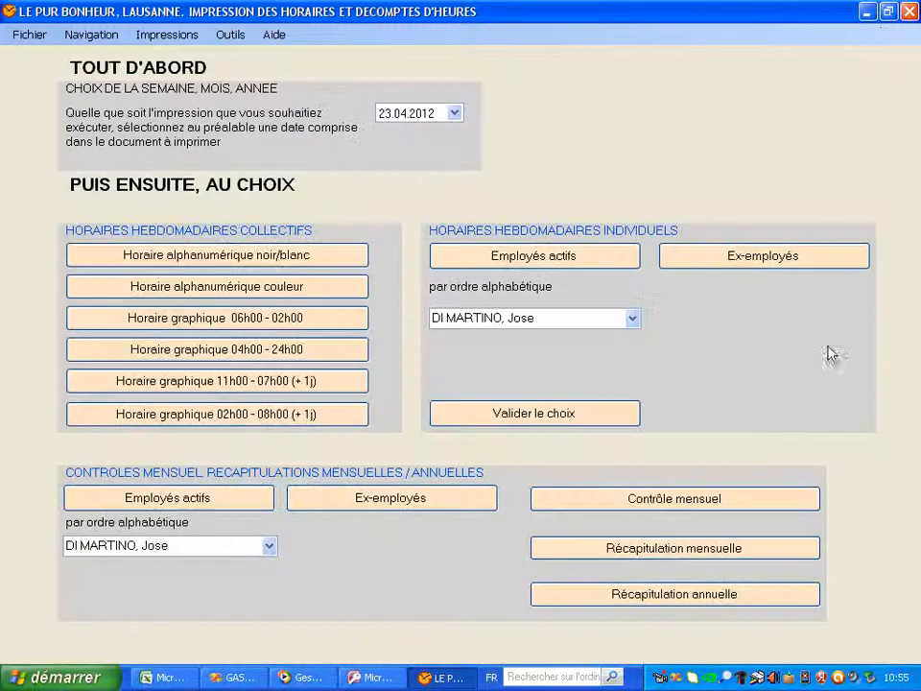
click(684, 597)
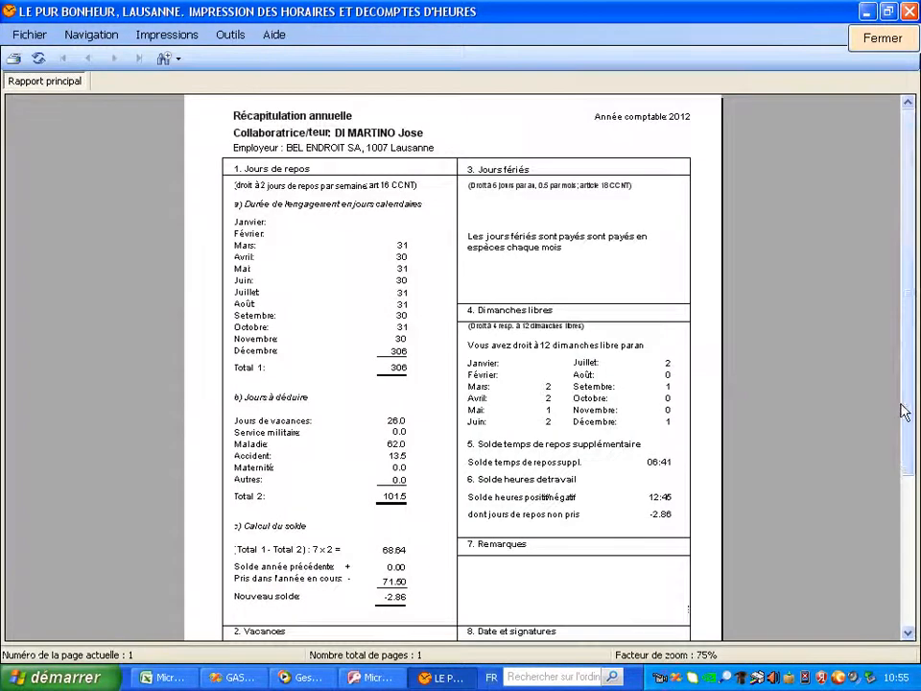
drag(907, 422, 907, 559)
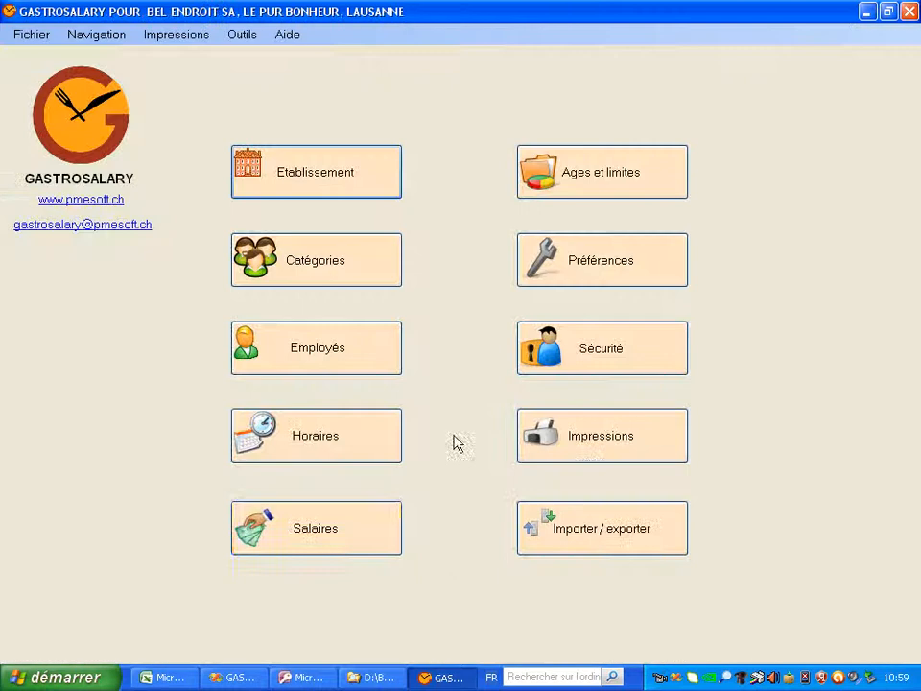
Open the Salaires module and view the employee's Données de base
click(383, 539)
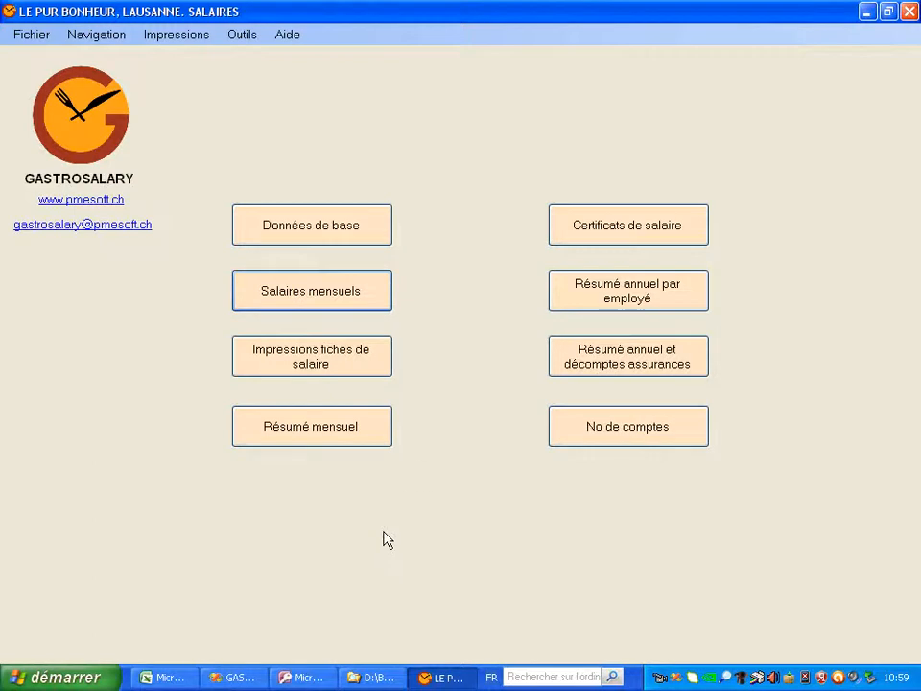
click(362, 233)
Open the first employee's September 2012 monthly salary form via Salaires mensuels
click(370, 305)
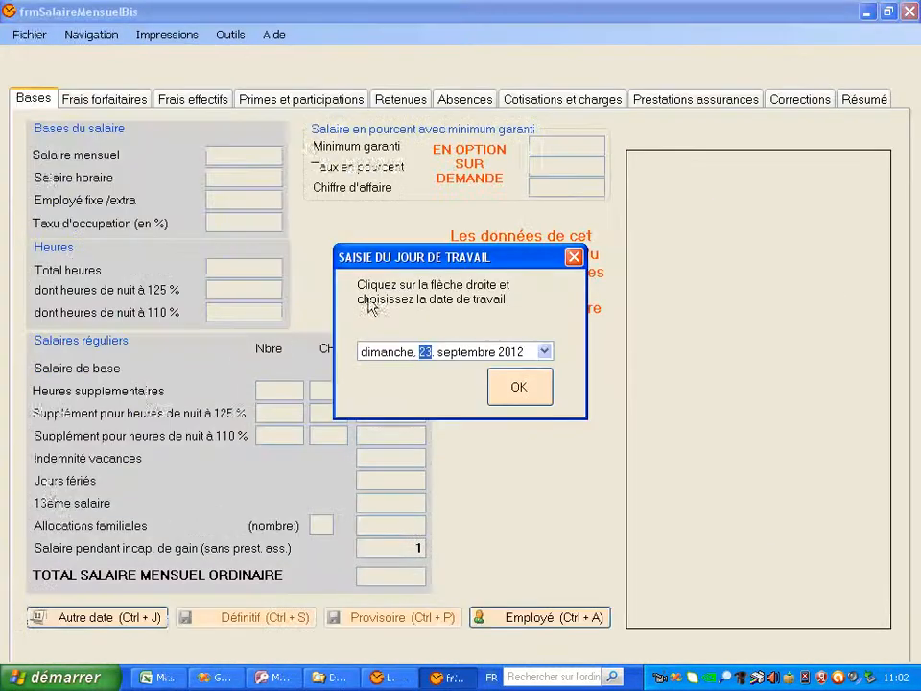
click(519, 391)
click(523, 617)
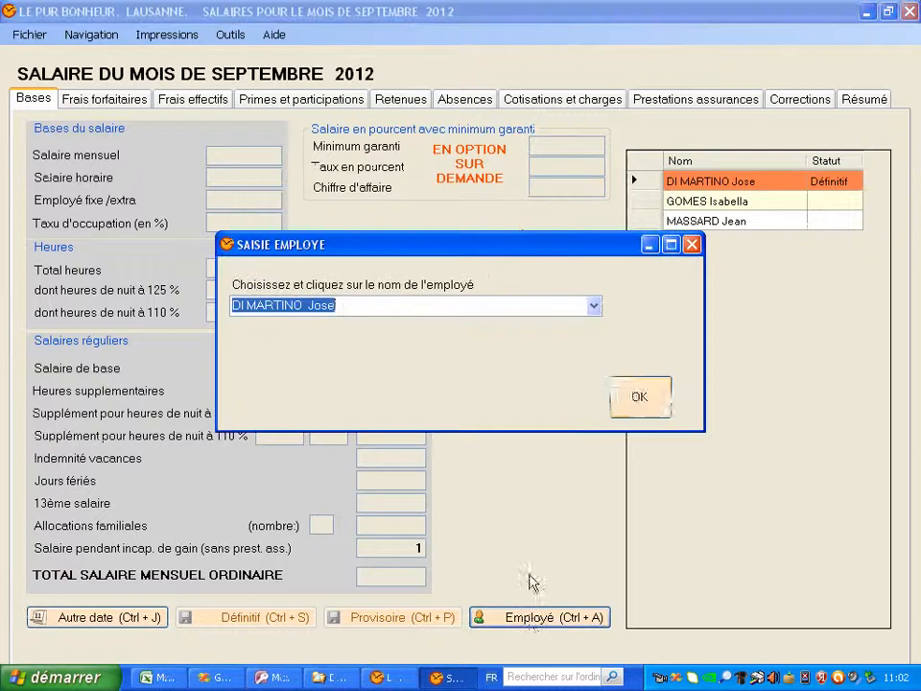
click(638, 397)
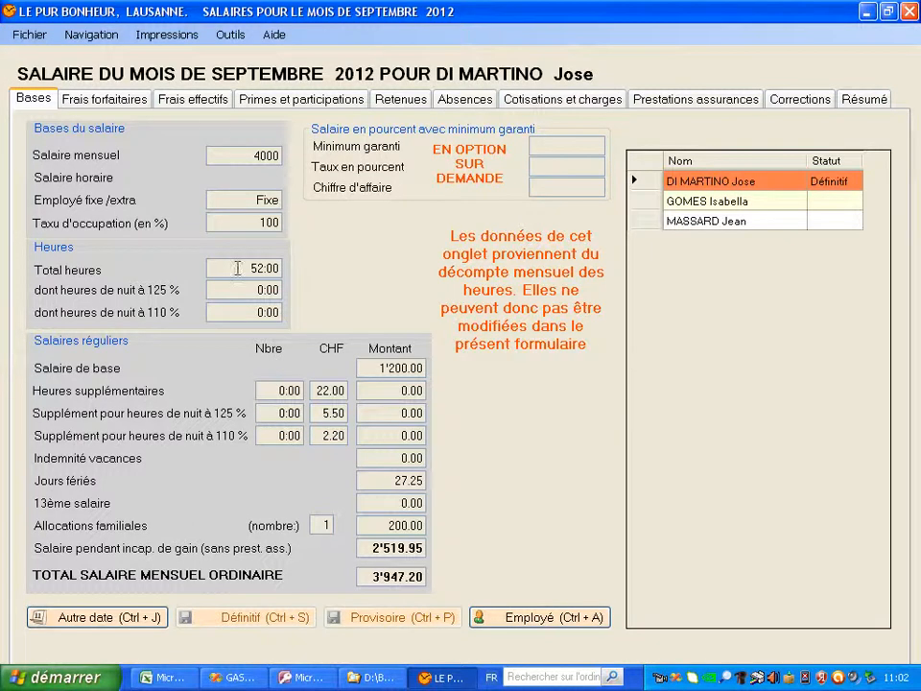
Review the Frais effectifs, Primes, Retenues, Cotisations and Bases tabs of the salary form
click(216, 100)
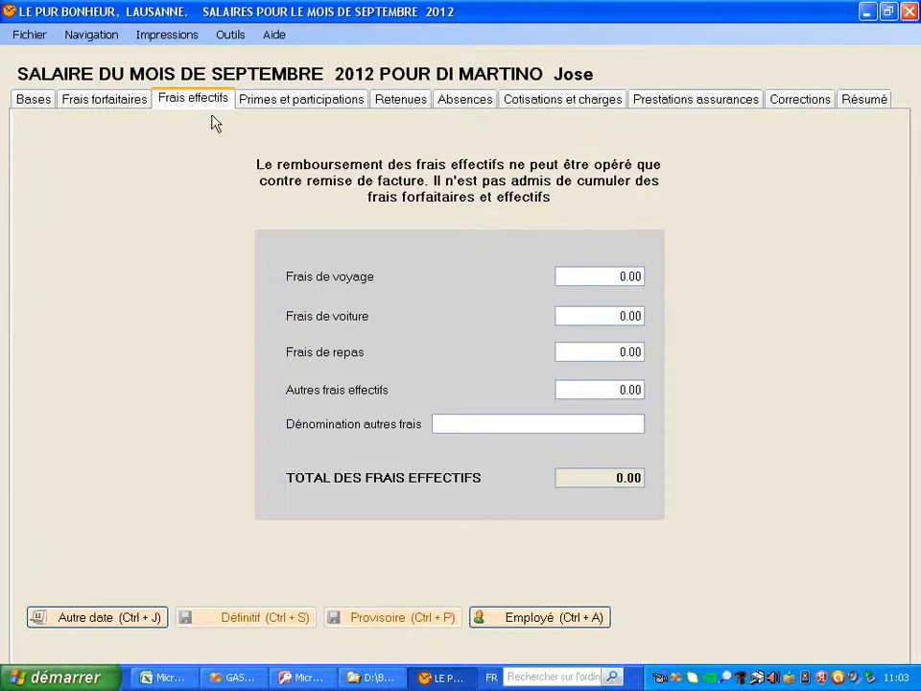
click(326, 104)
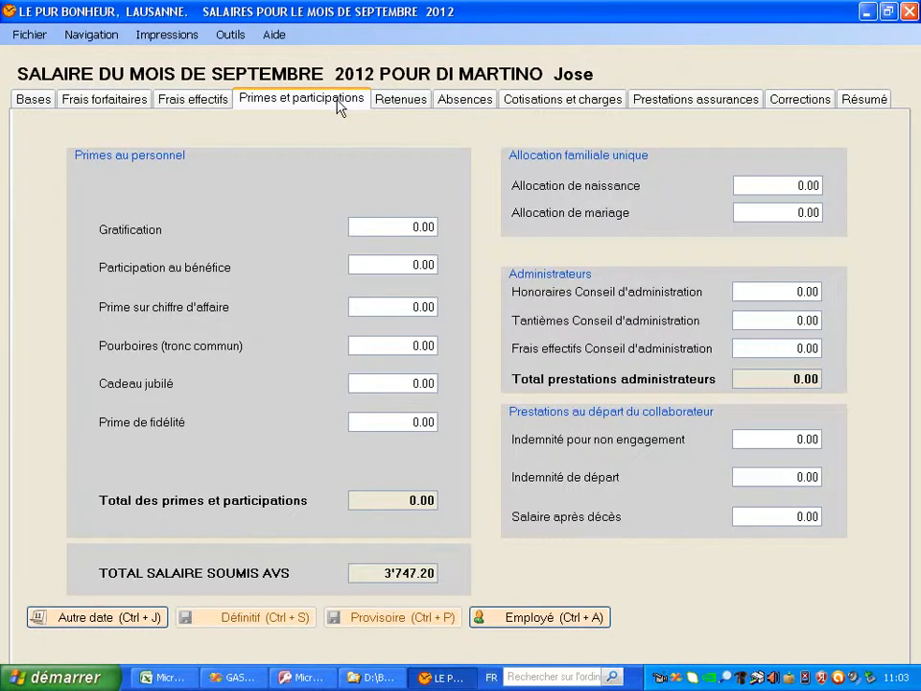
click(388, 106)
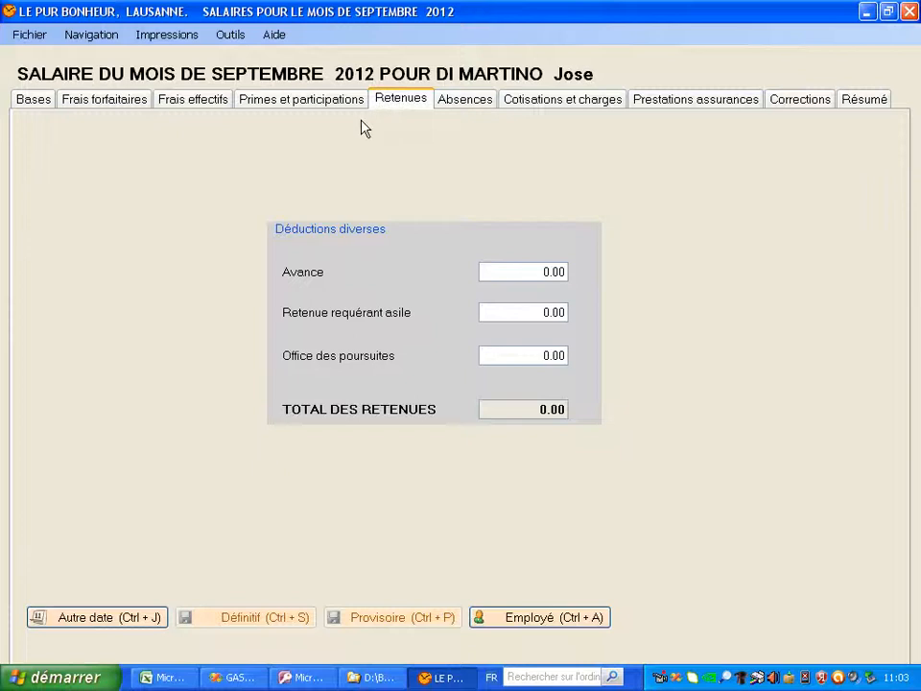
click(594, 101)
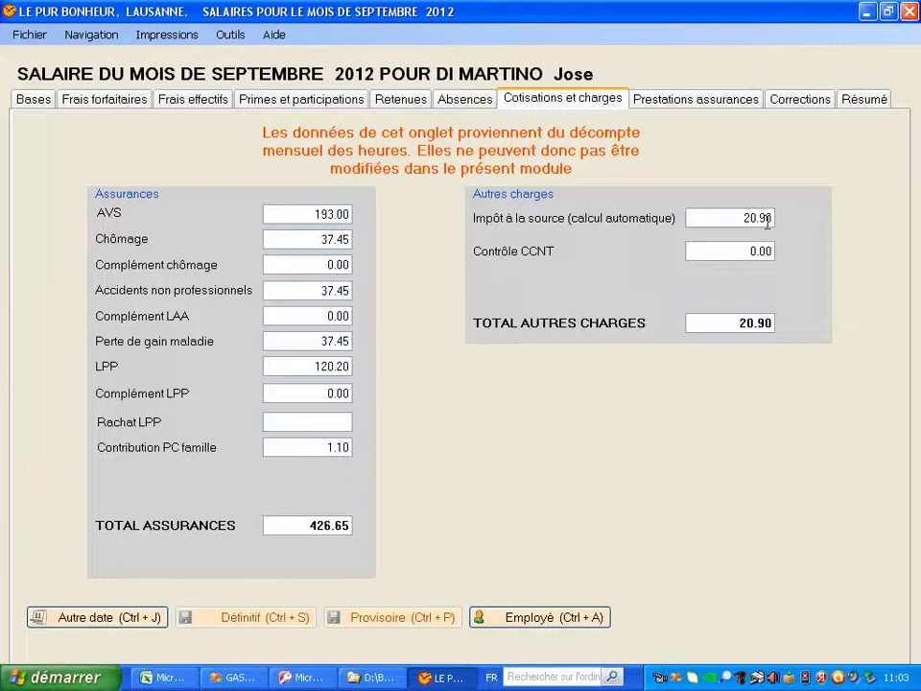
click(38, 107)
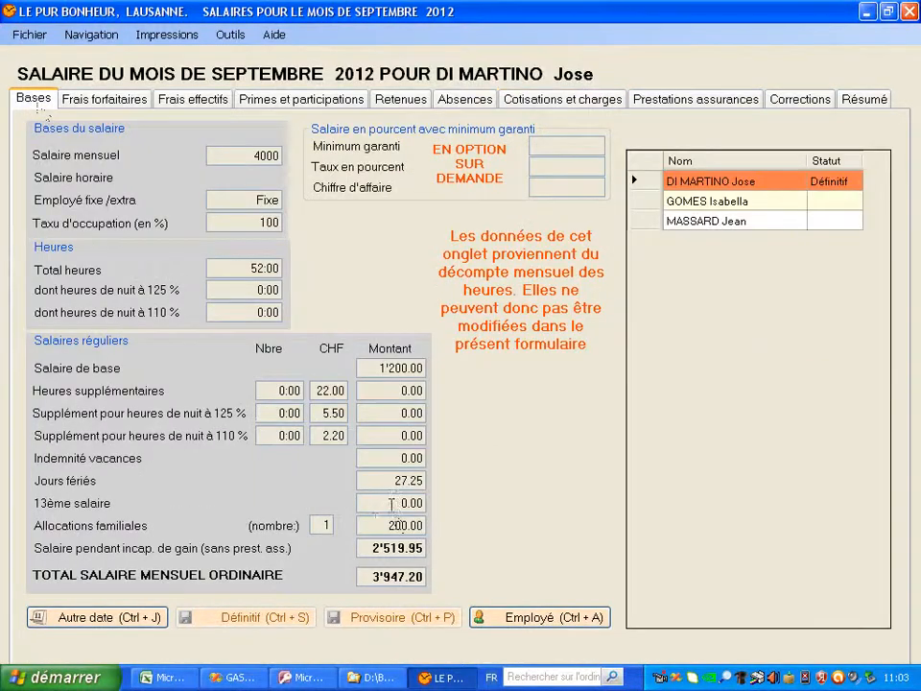
mouse_move(419, 525)
Review the September salary summary and payslip preview, then open payslip printing
click(865, 105)
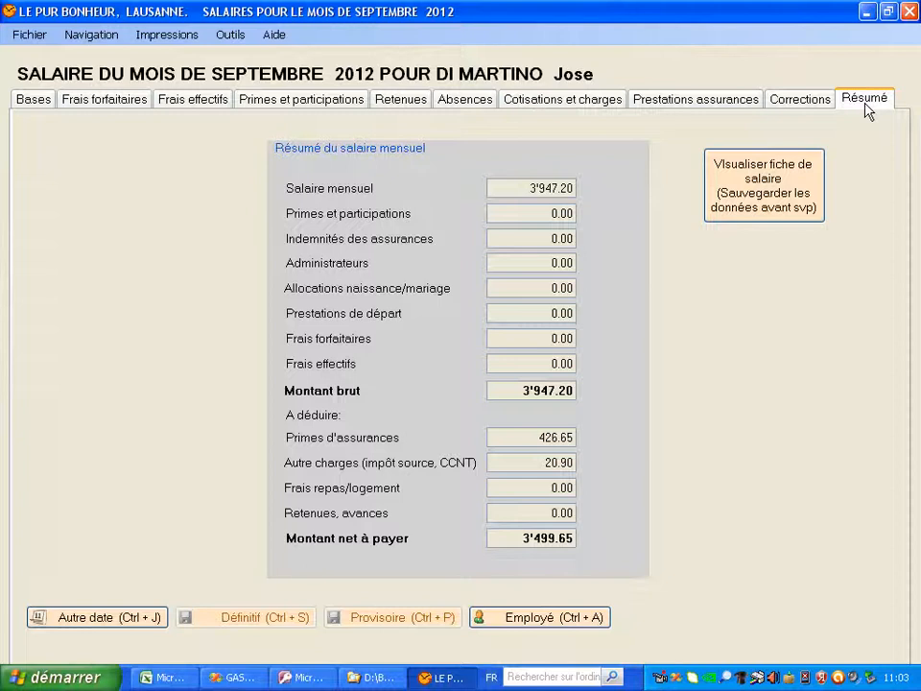
click(785, 197)
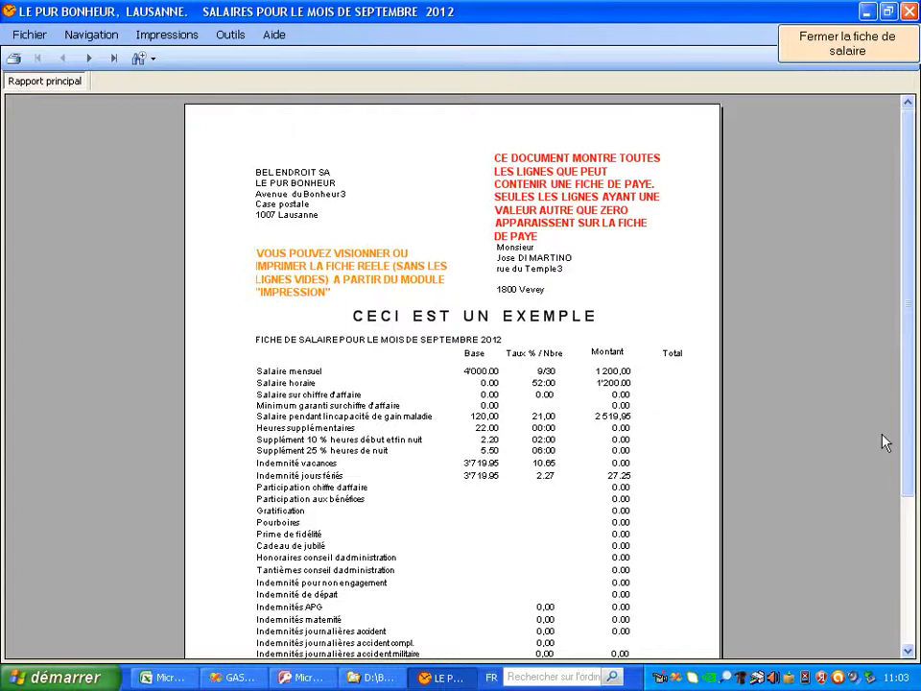
drag(908, 384, 910, 451)
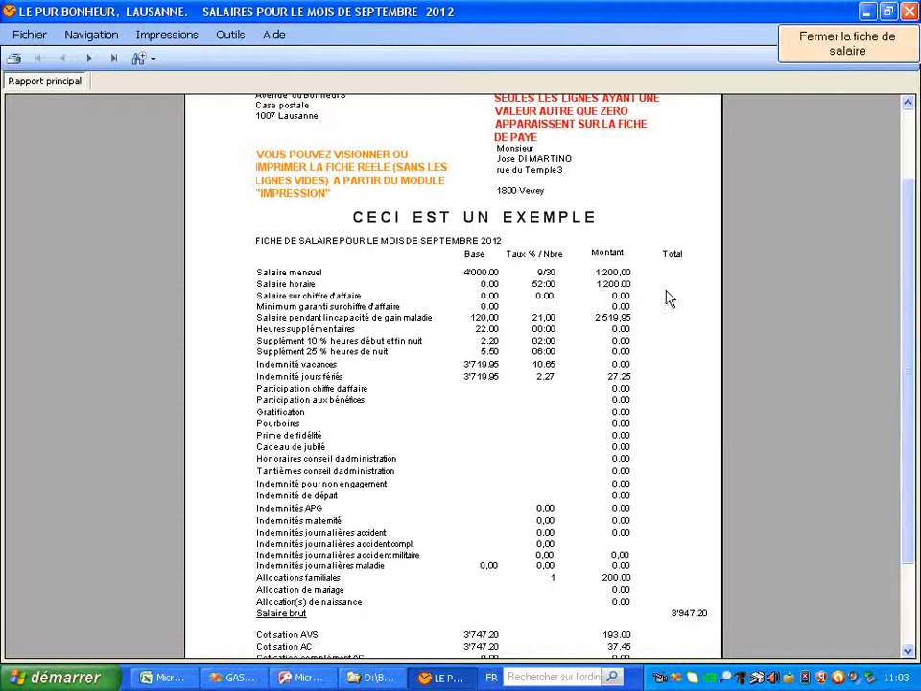
click(851, 54)
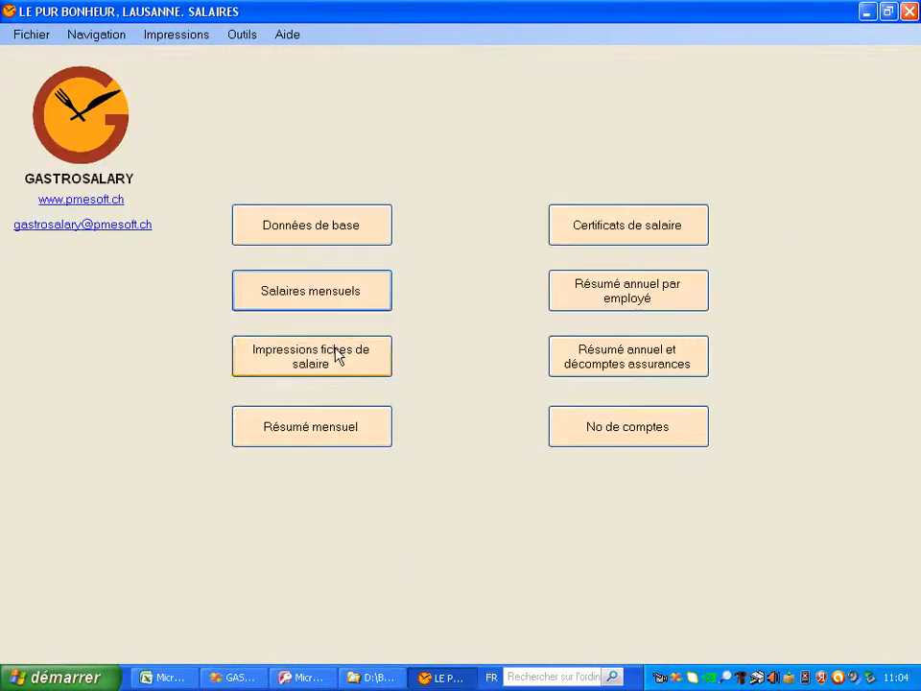
click(335, 358)
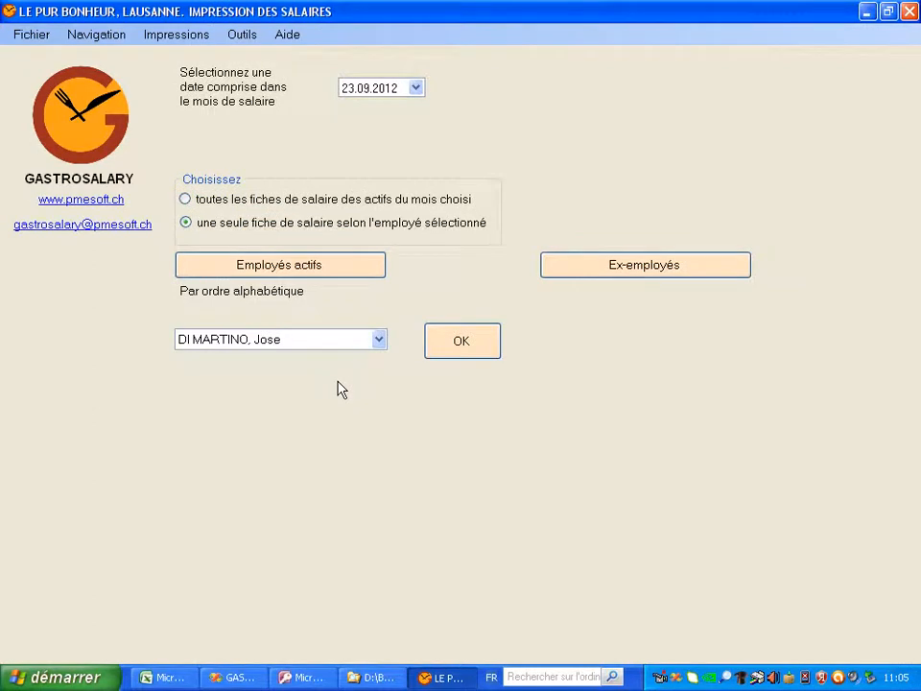
Set the payslip date to May 2012 (23.05.2012)
click(416, 88)
click(427, 109)
click(449, 189)
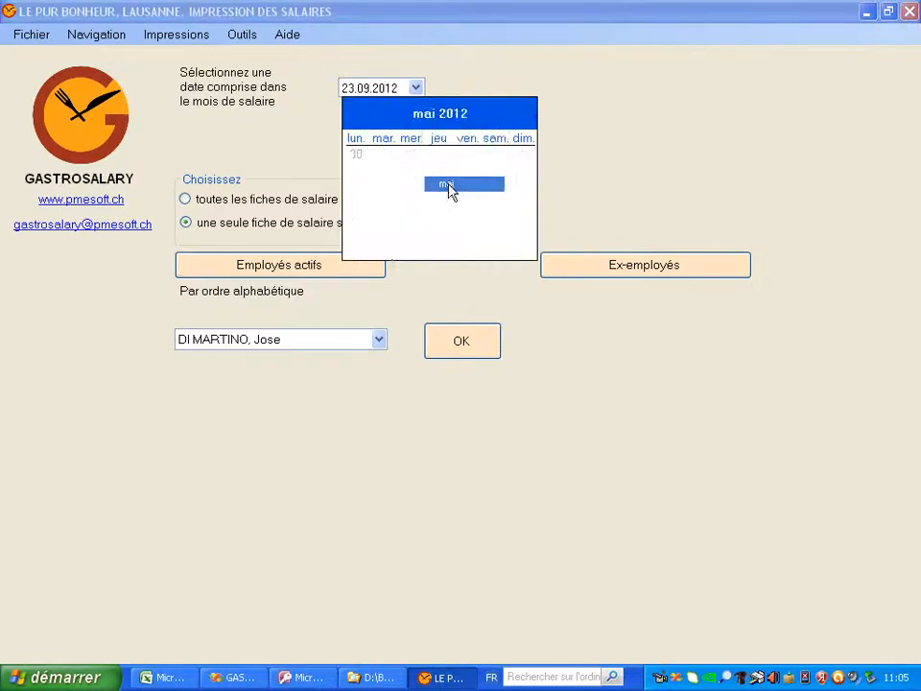
click(672, 144)
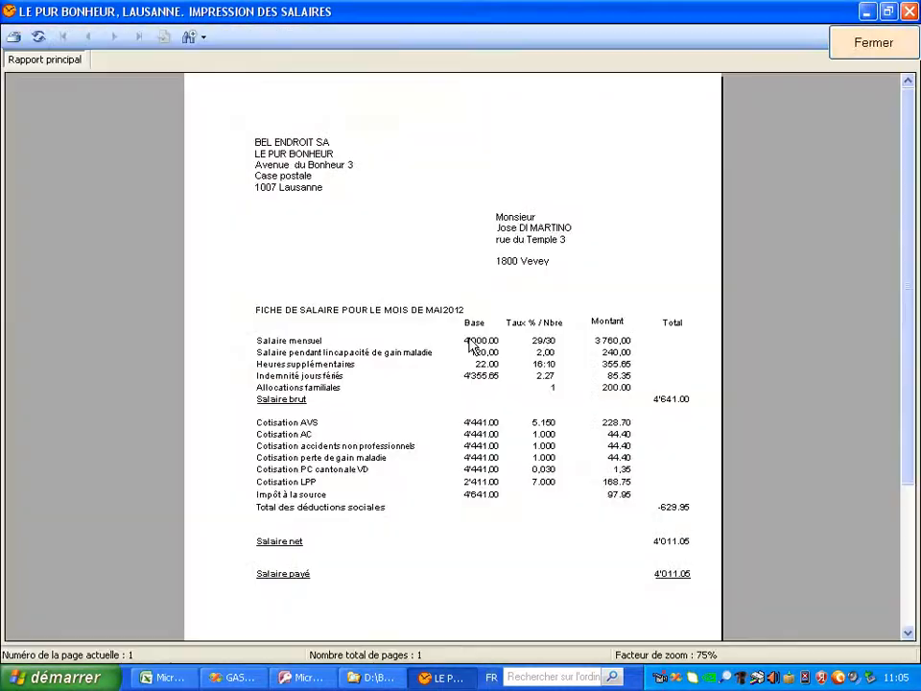
Preview and close the employee's May 2012 payslip, then open Résumé mensuel
click(463, 342)
mouse_move(906, 428)
mouse_down()
mouse_move(910, 531)
mouse_move(910, 418)
mouse_up()
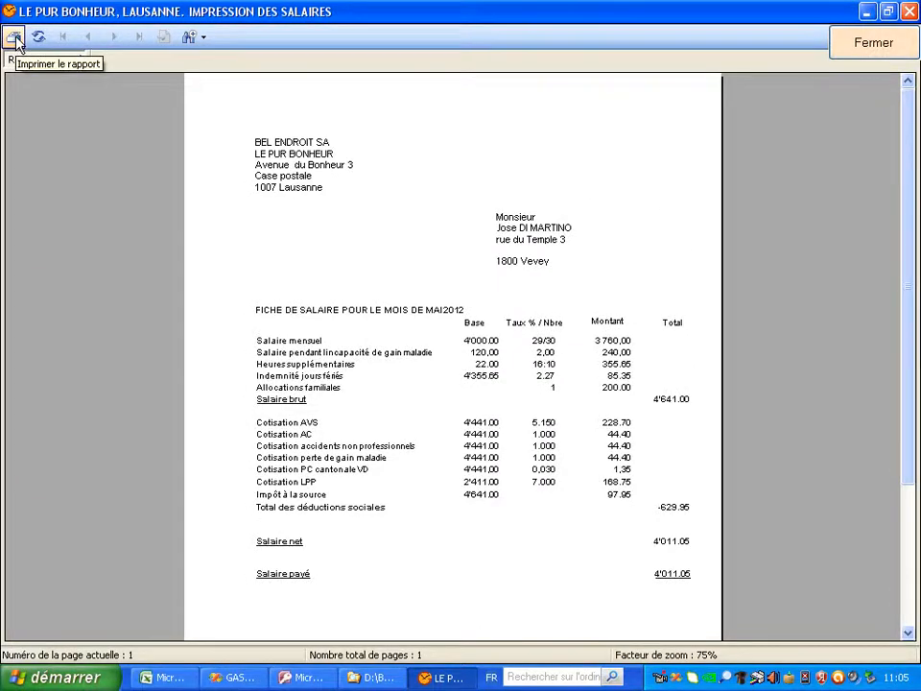
click(899, 52)
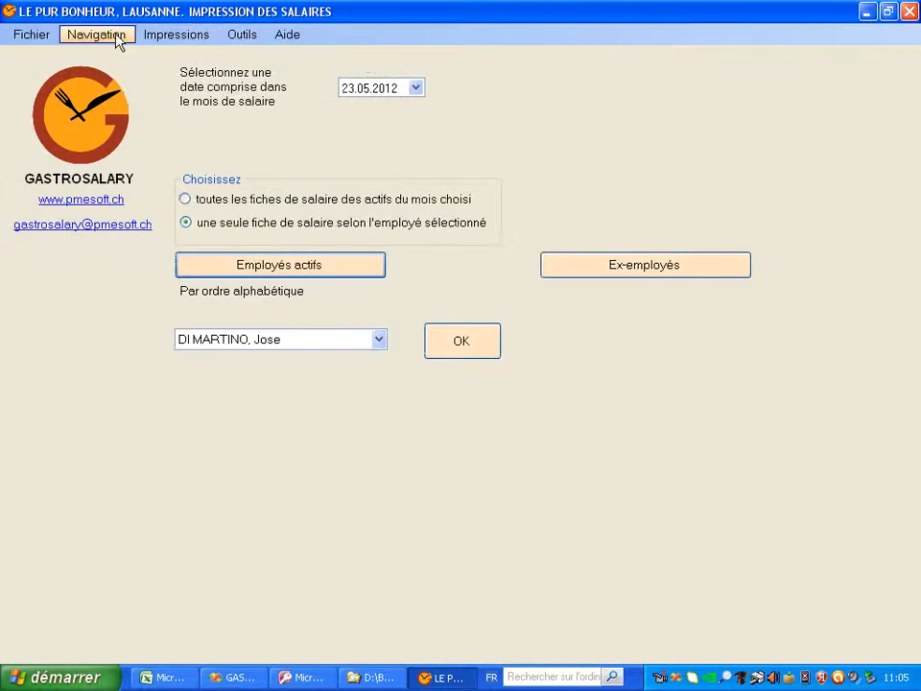
click(349, 439)
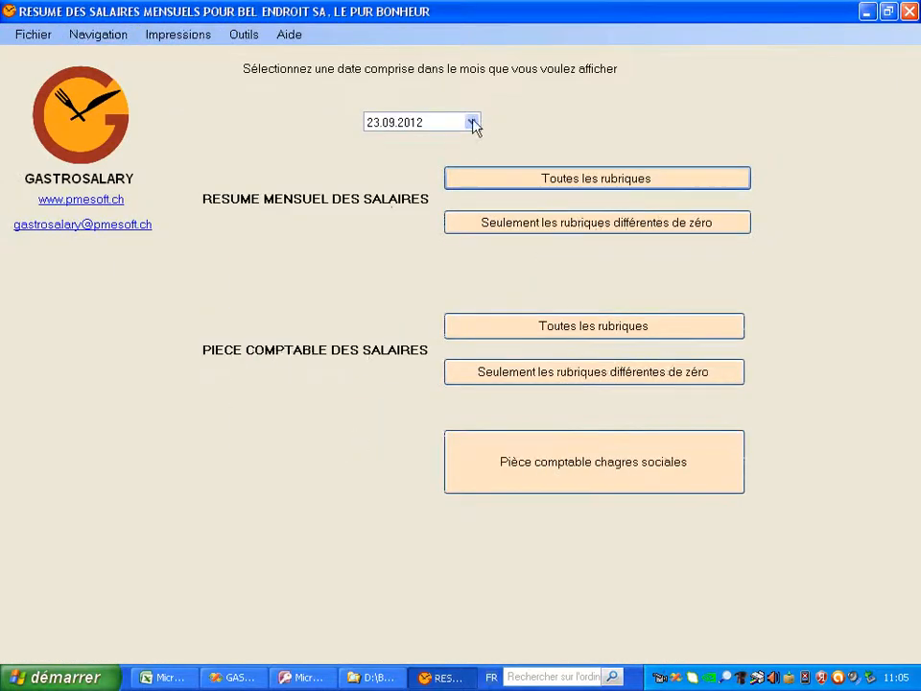
click(535, 179)
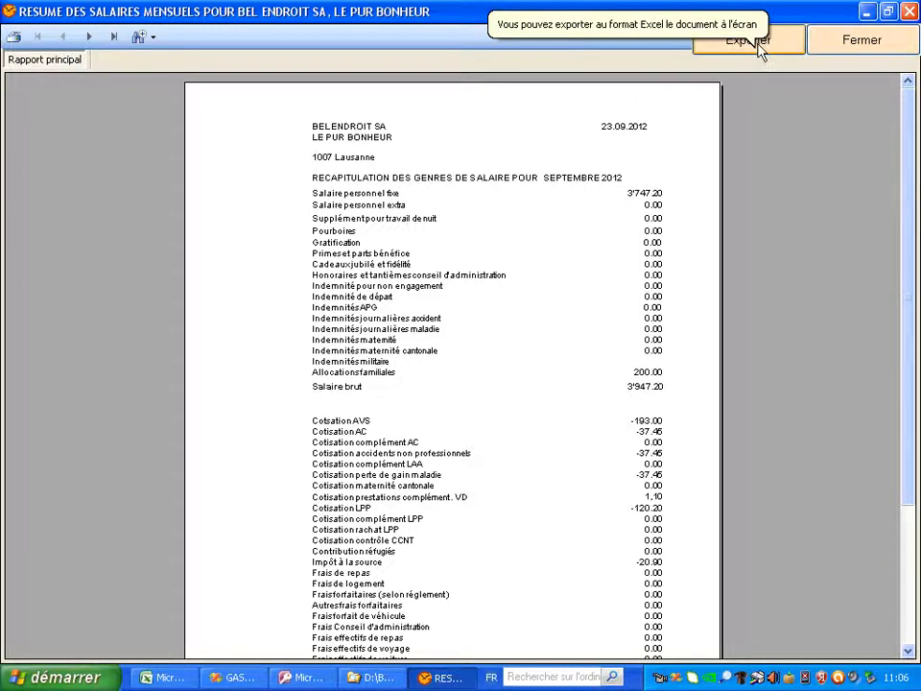
click(870, 48)
click(587, 232)
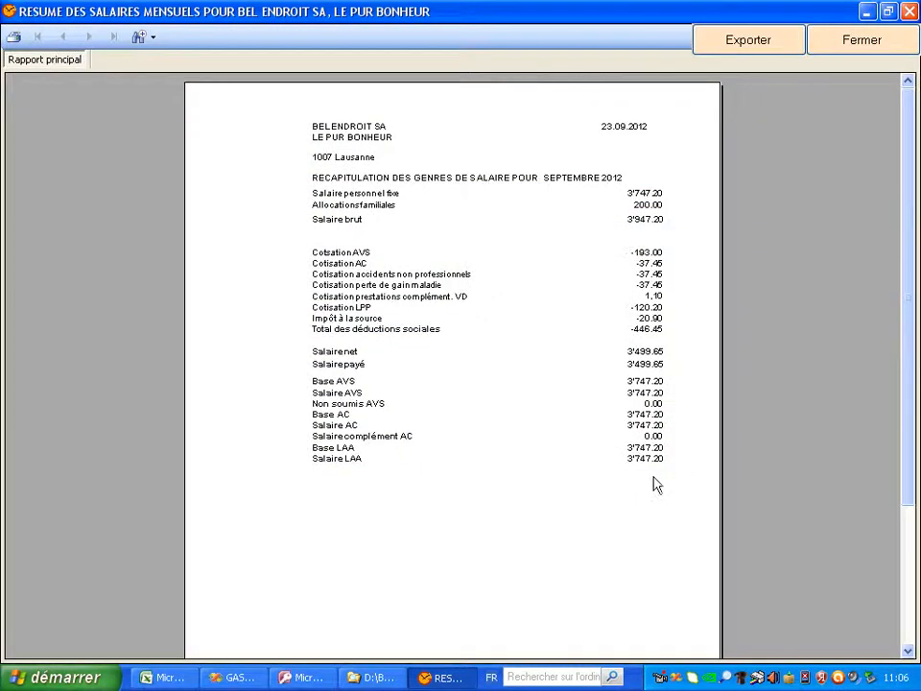
click(862, 40)
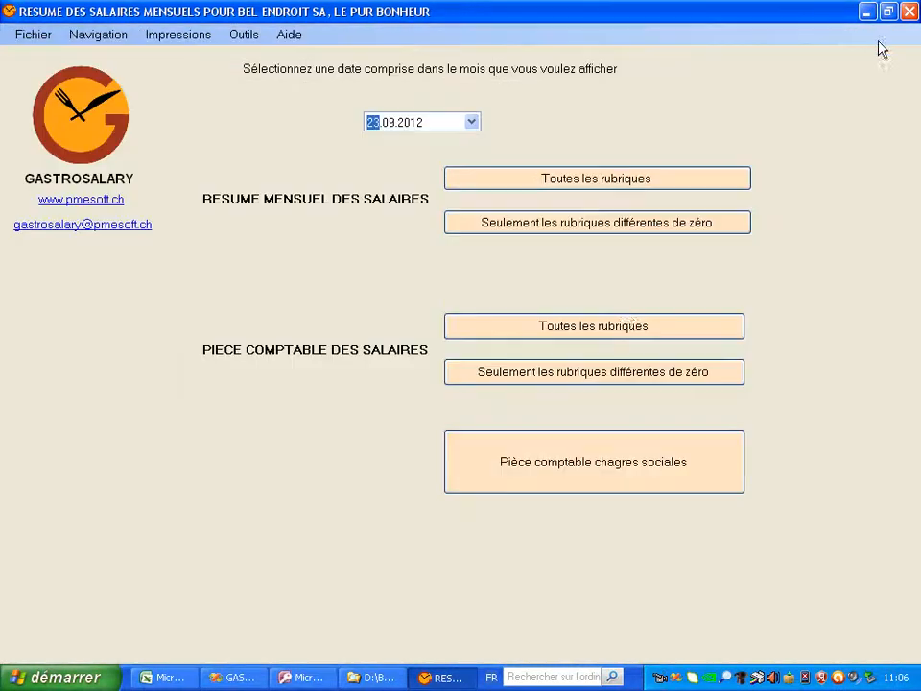
click(621, 333)
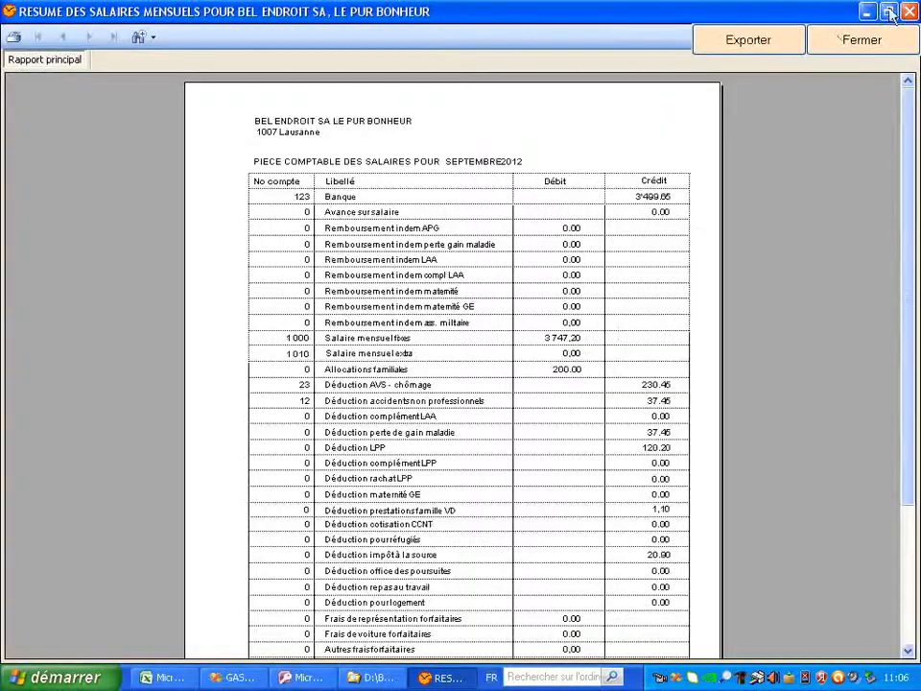
click(887, 43)
click(644, 376)
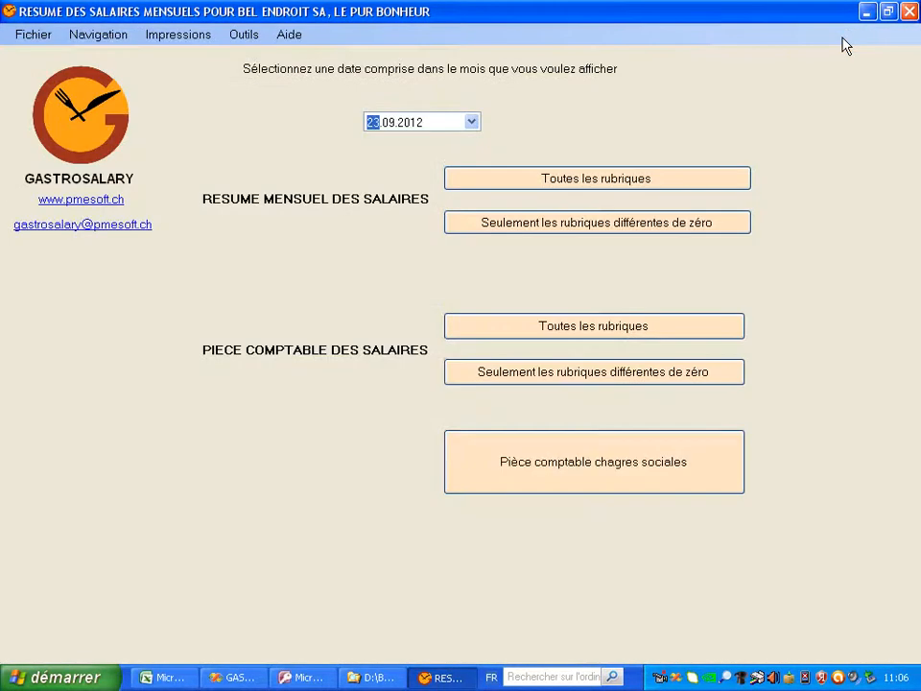
click(578, 465)
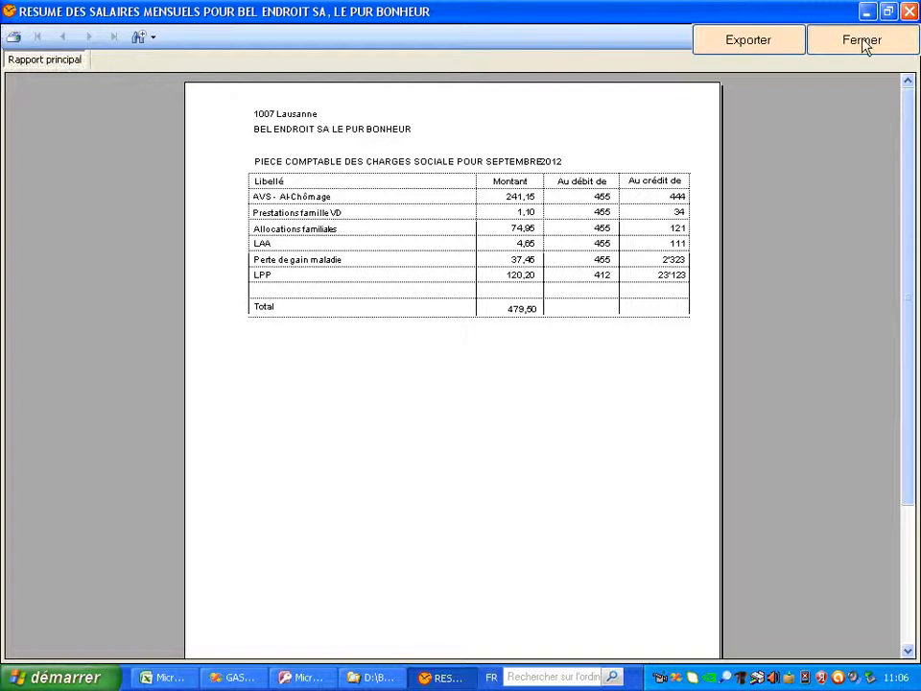
click(863, 43)
click(99, 39)
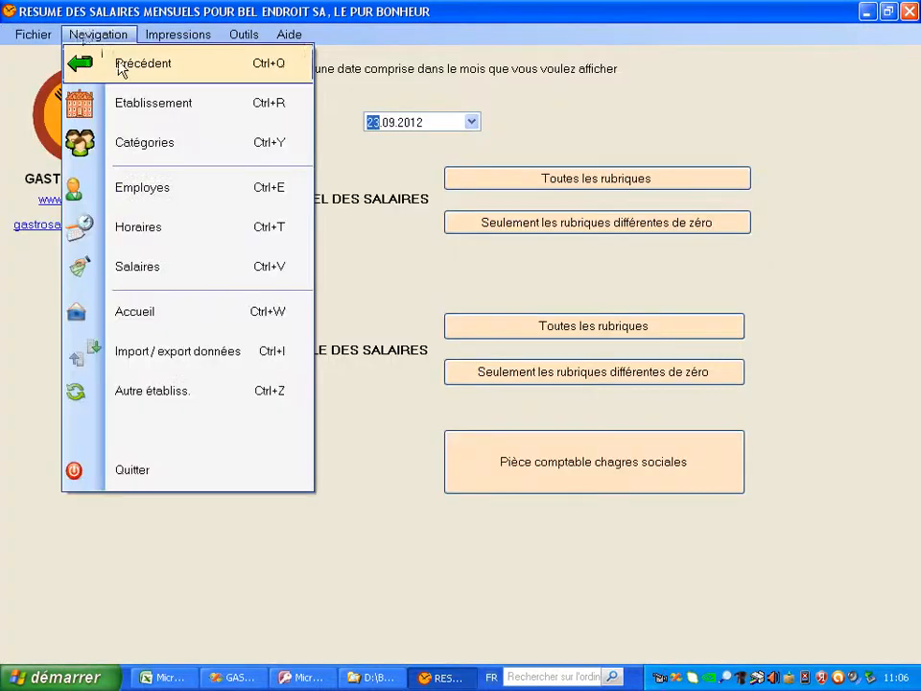
click(123, 65)
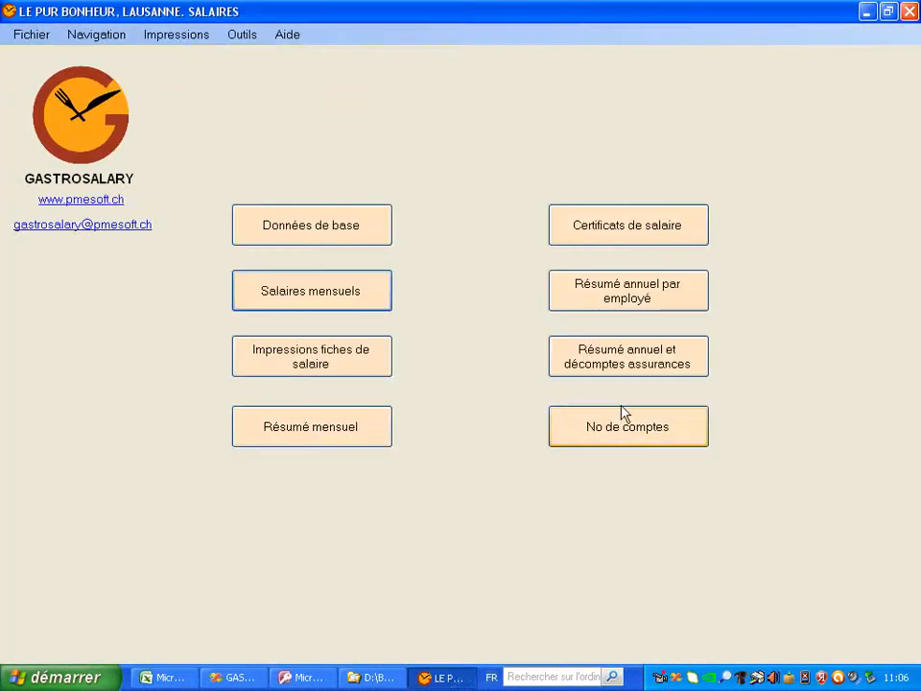
click(661, 305)
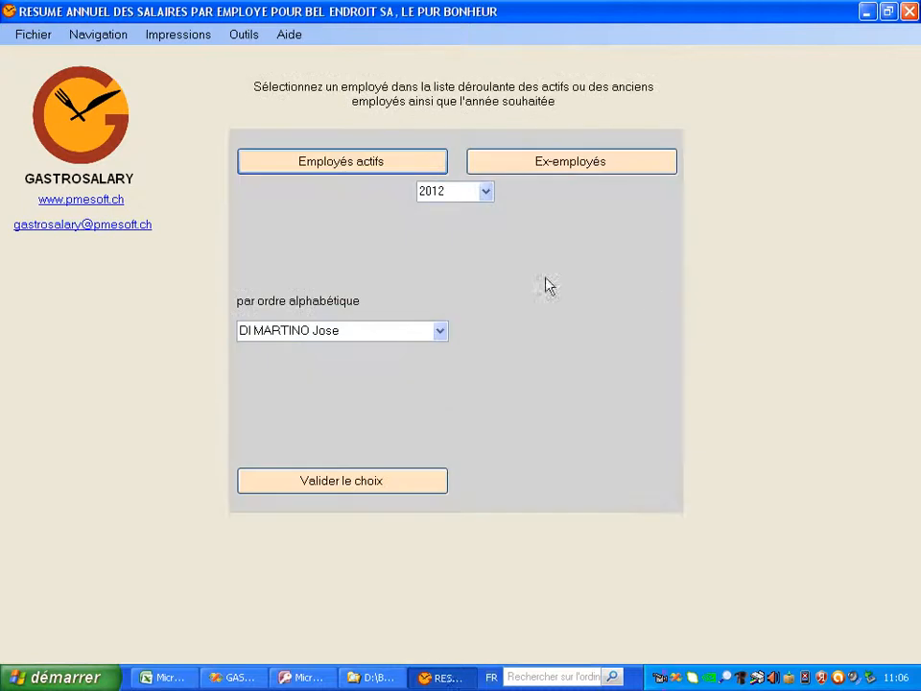
click(381, 488)
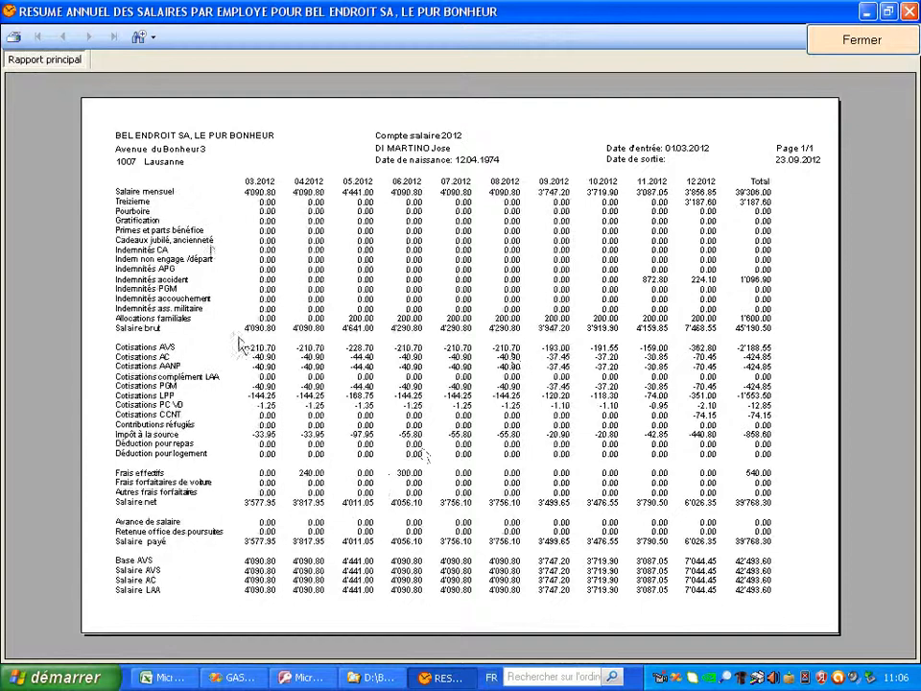
click(883, 48)
click(94, 34)
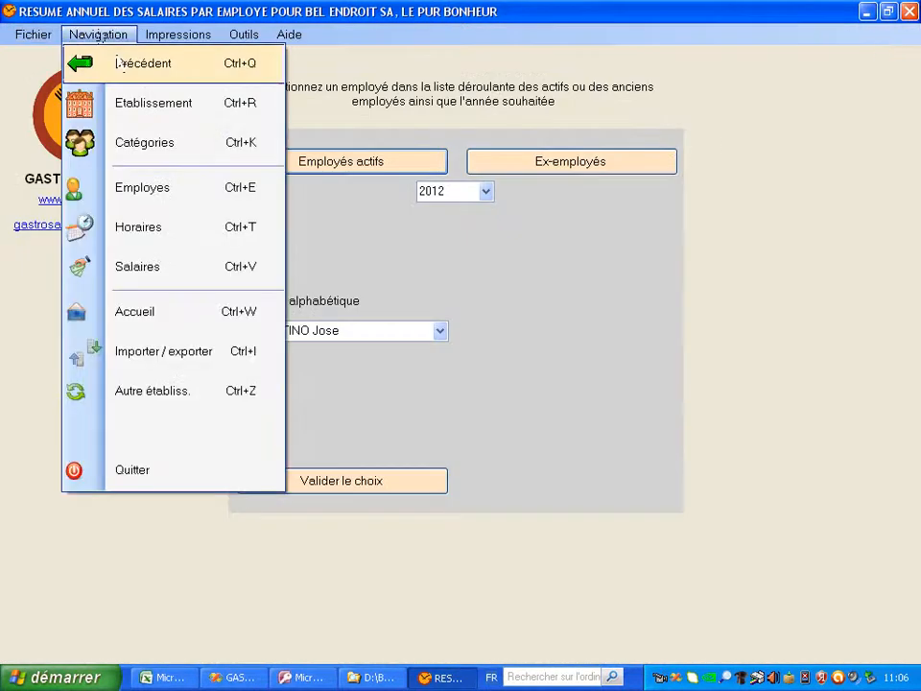
click(119, 65)
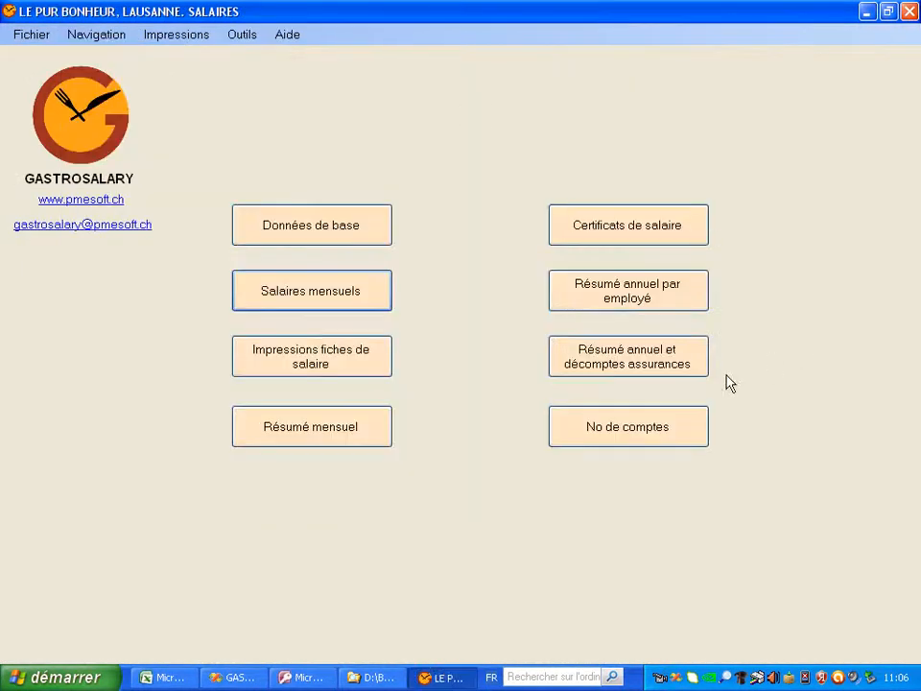
click(682, 374)
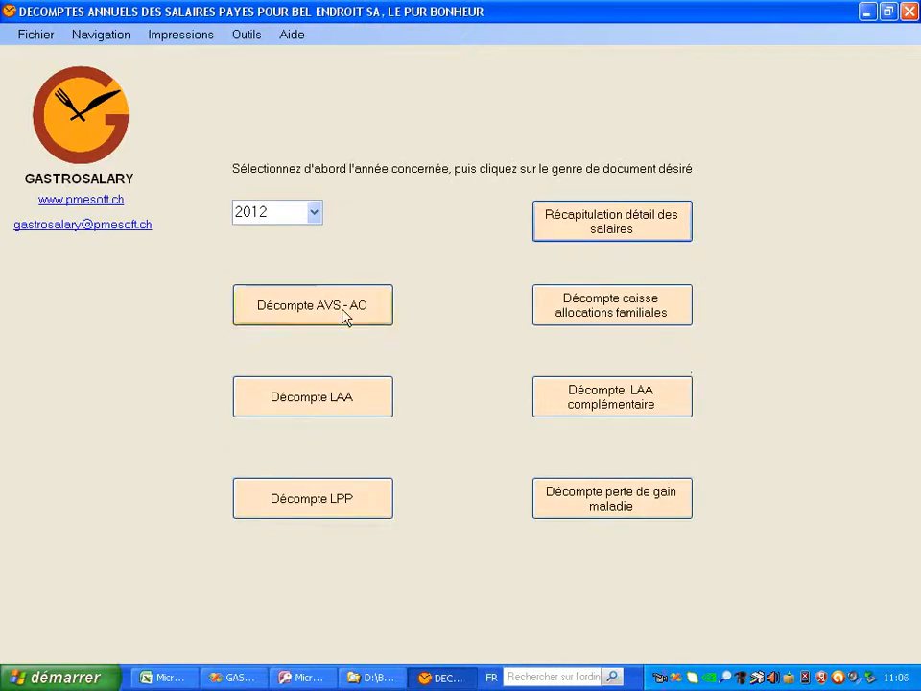
click(345, 316)
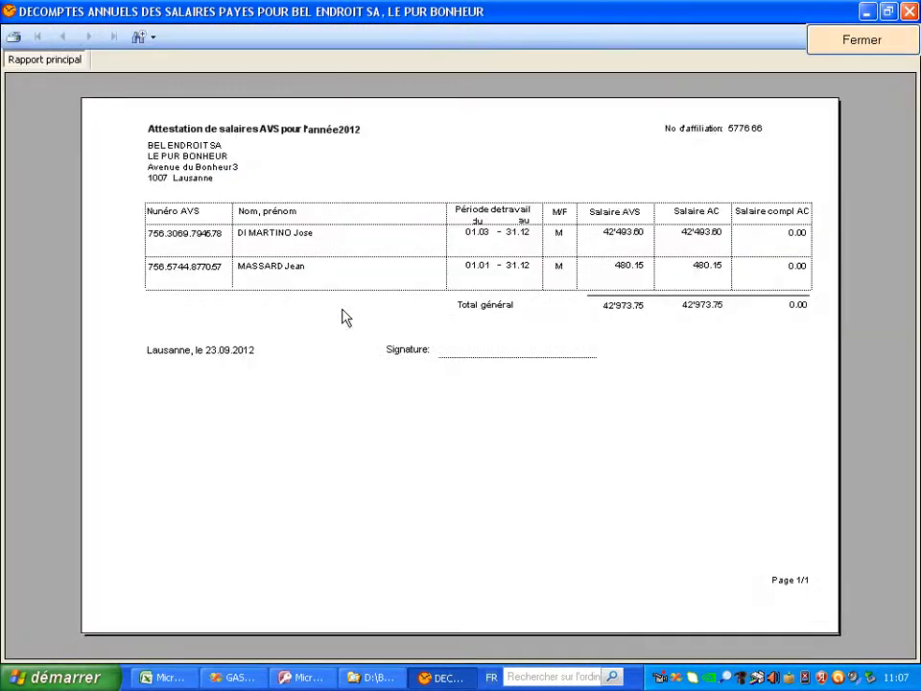
click(892, 44)
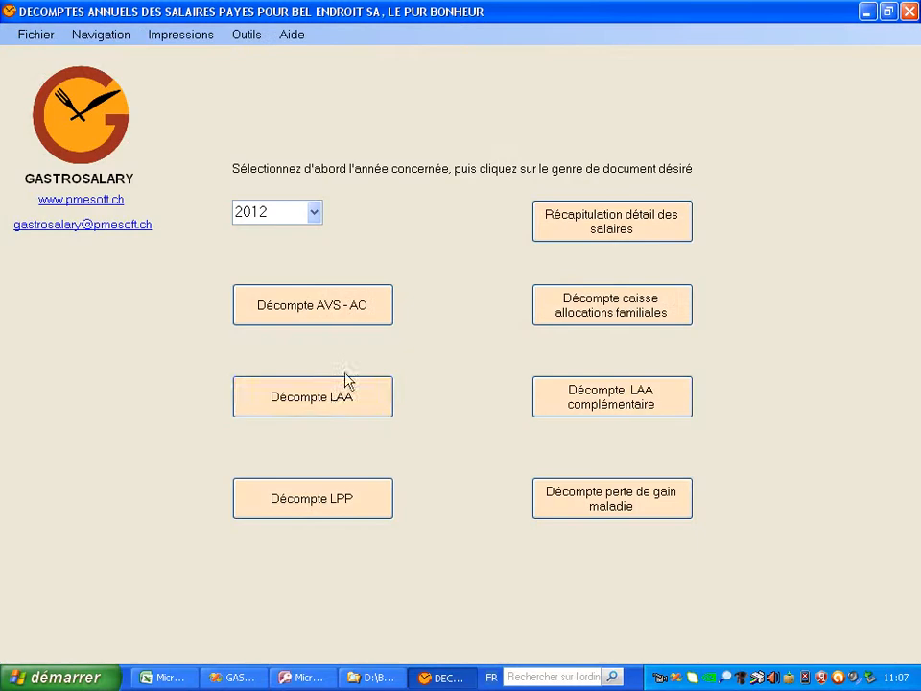
click(335, 406)
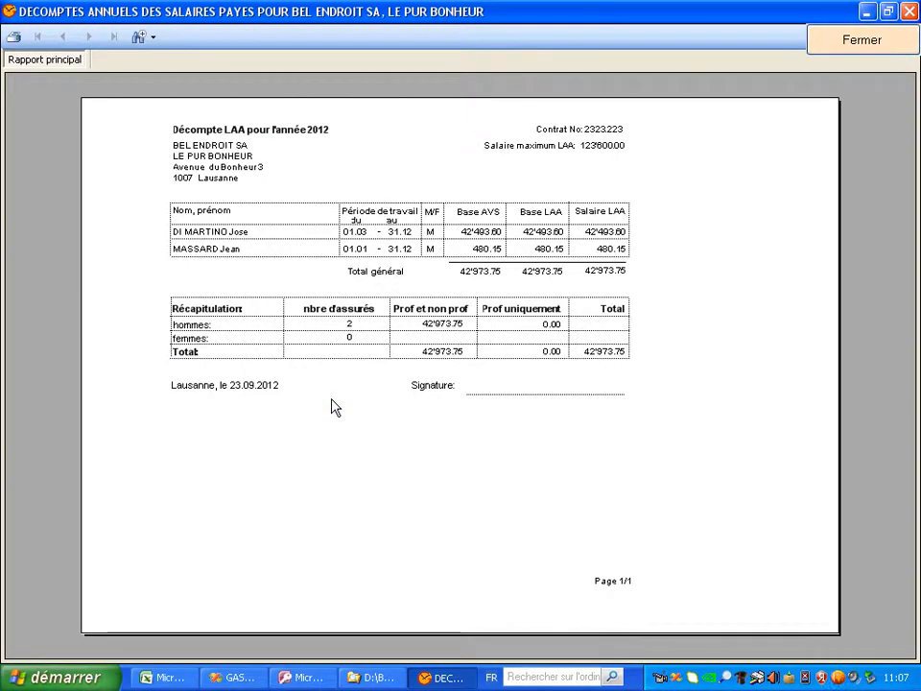
click(877, 50)
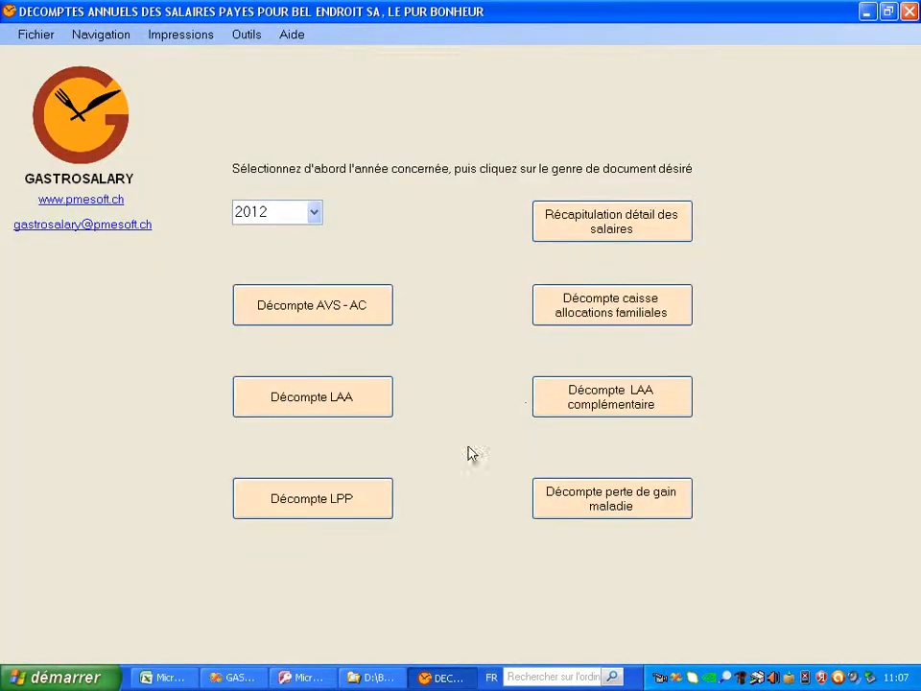
click(363, 506)
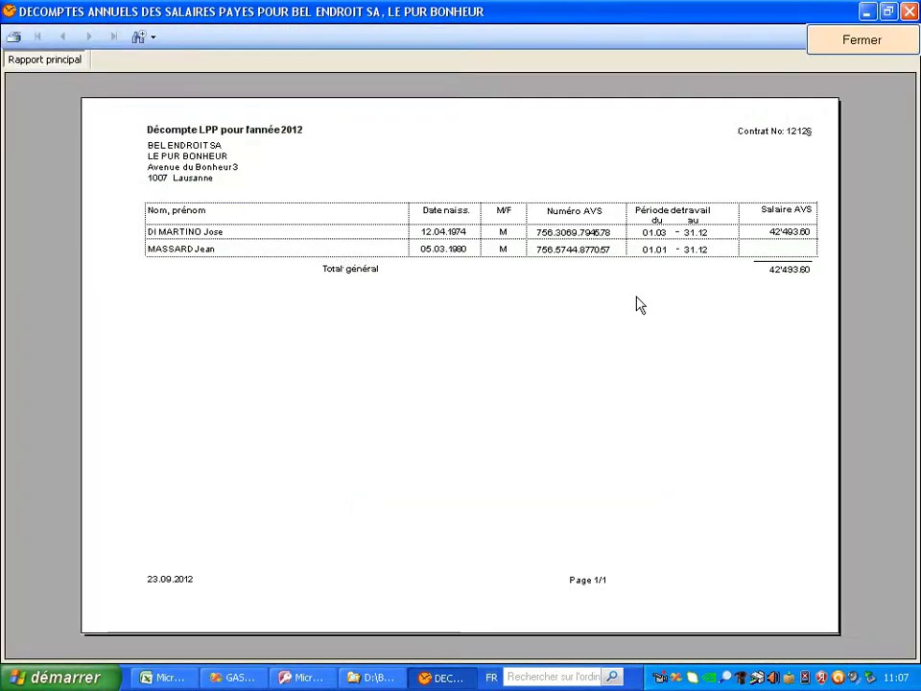
click(914, 48)
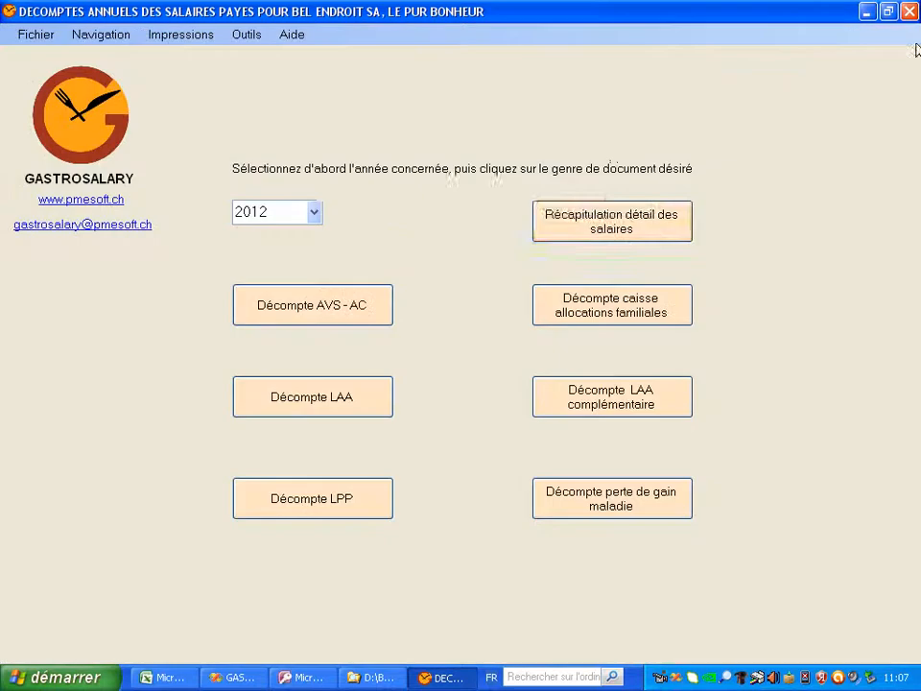
click(652, 238)
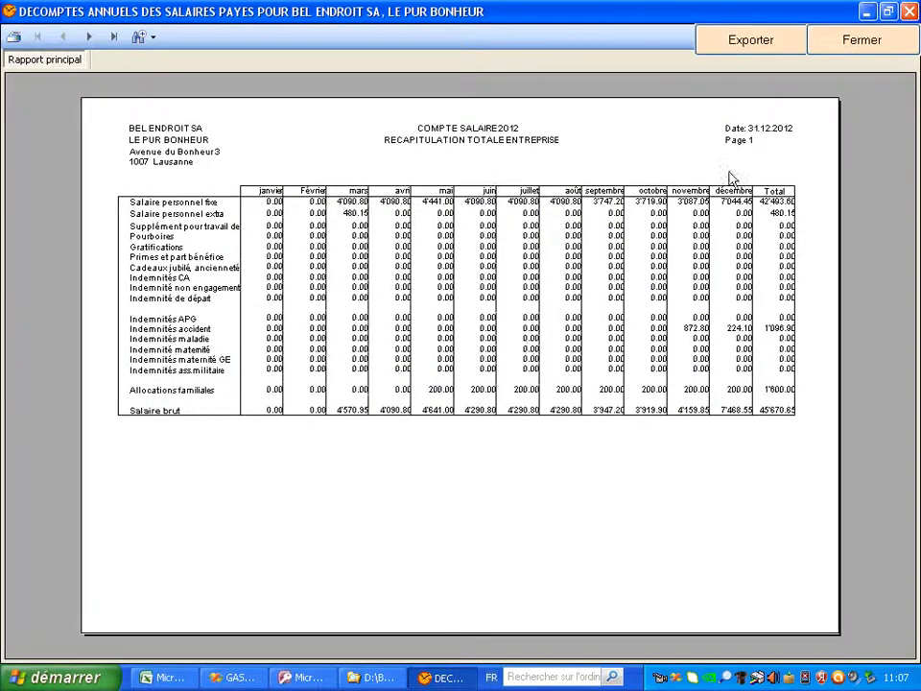
click(883, 50)
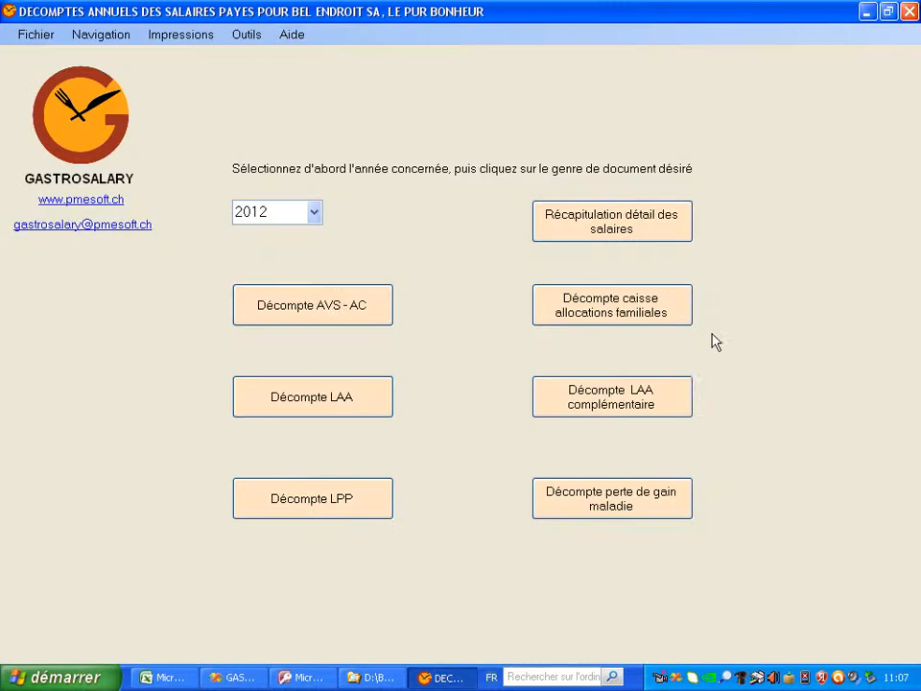
click(622, 318)
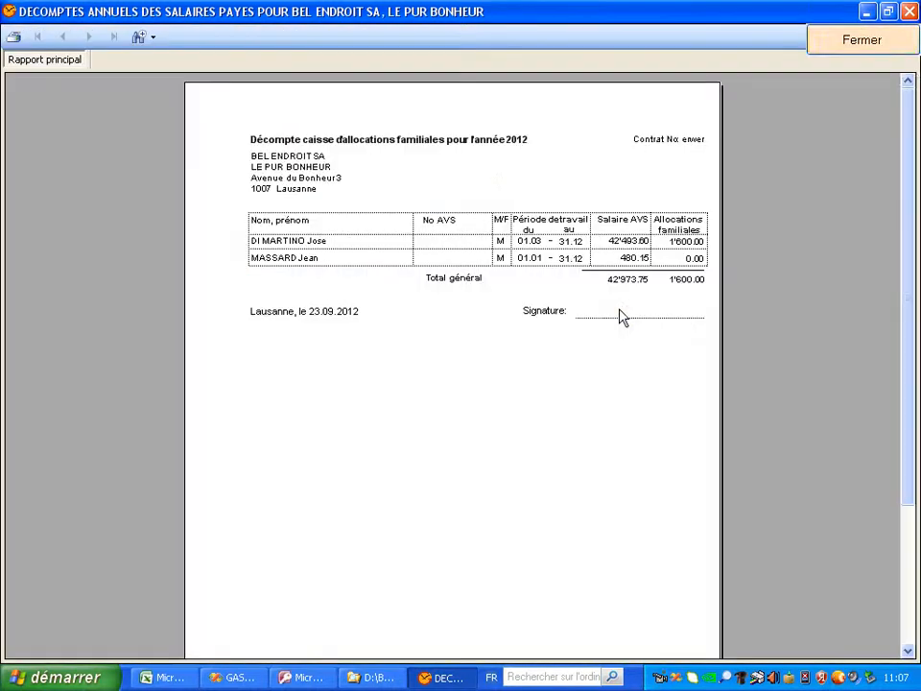
click(899, 48)
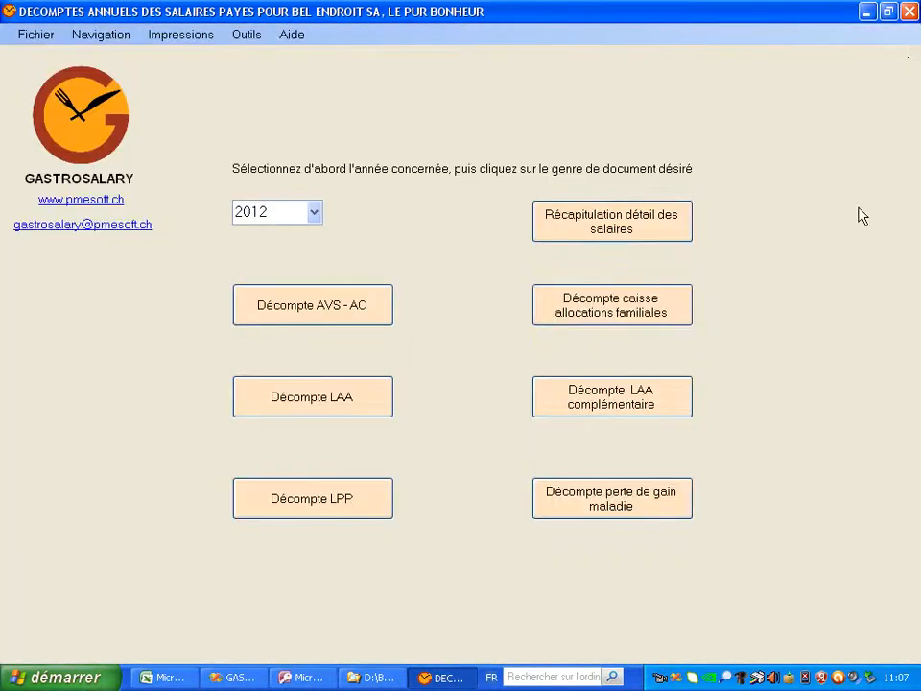
click(658, 401)
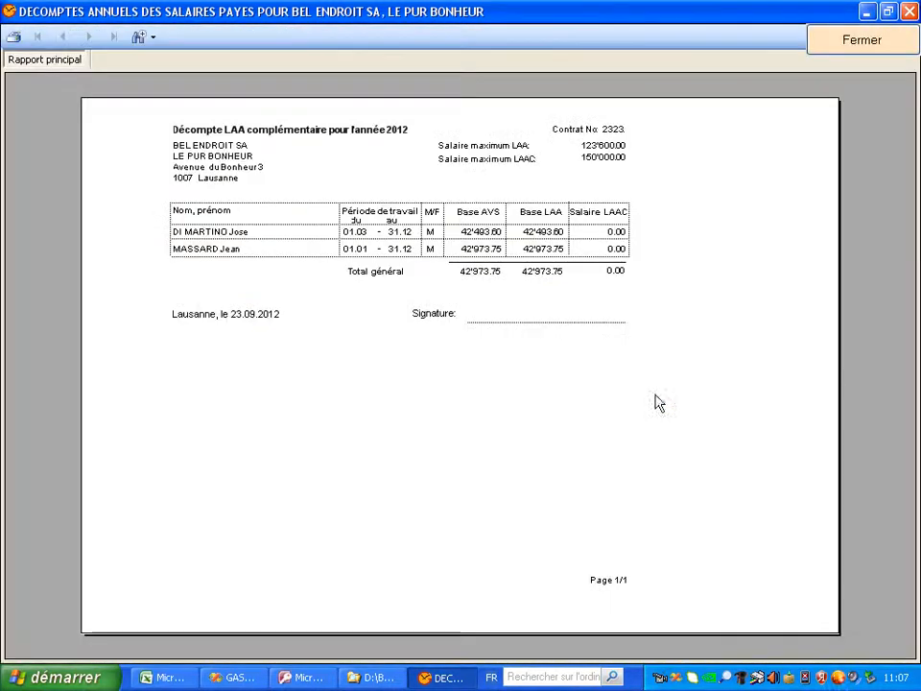
click(878, 51)
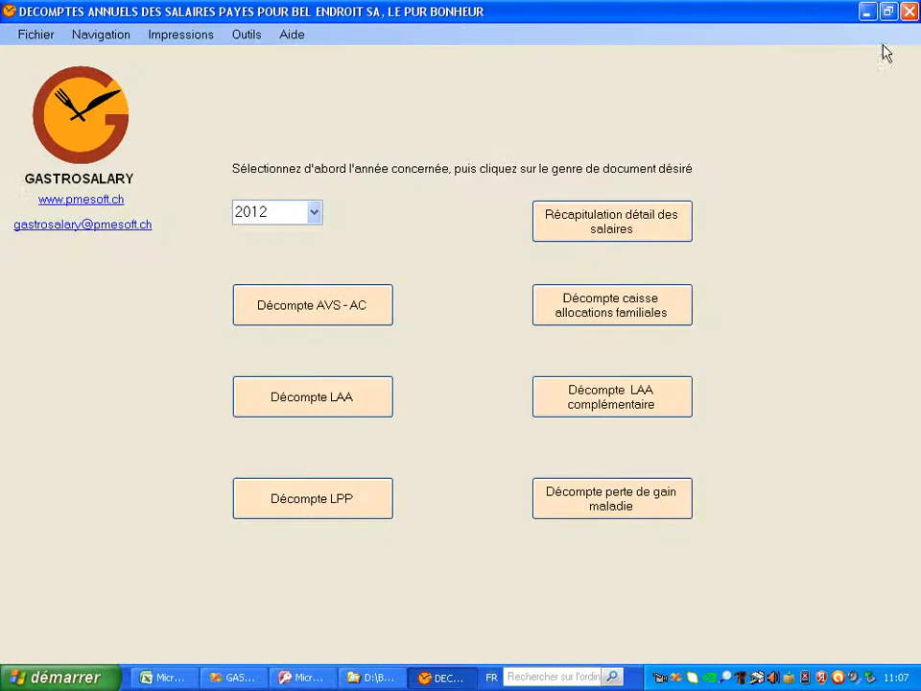
click(594, 514)
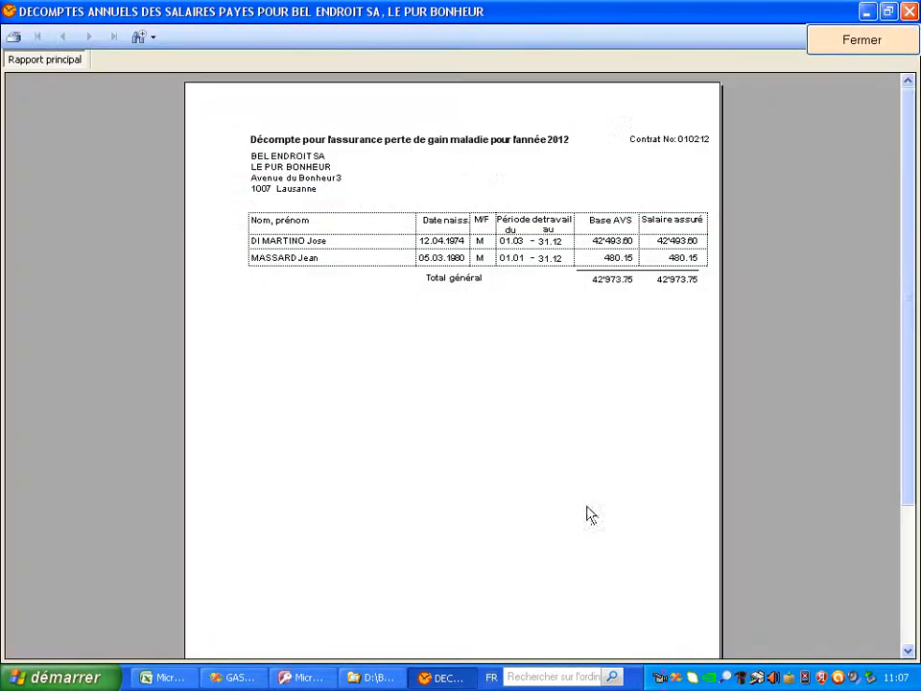
click(909, 12)
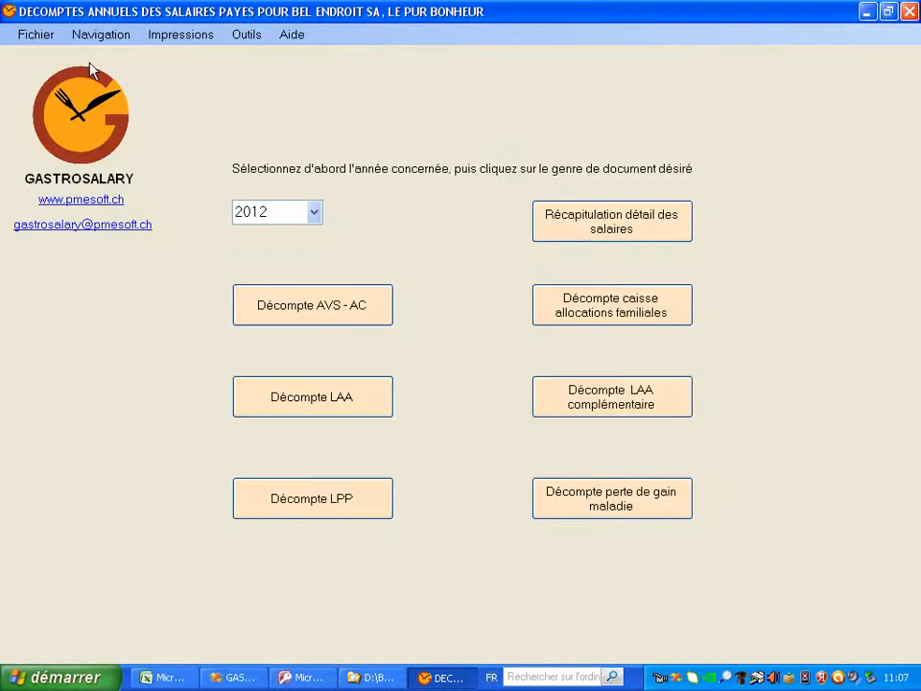
click(97, 35)
click(124, 66)
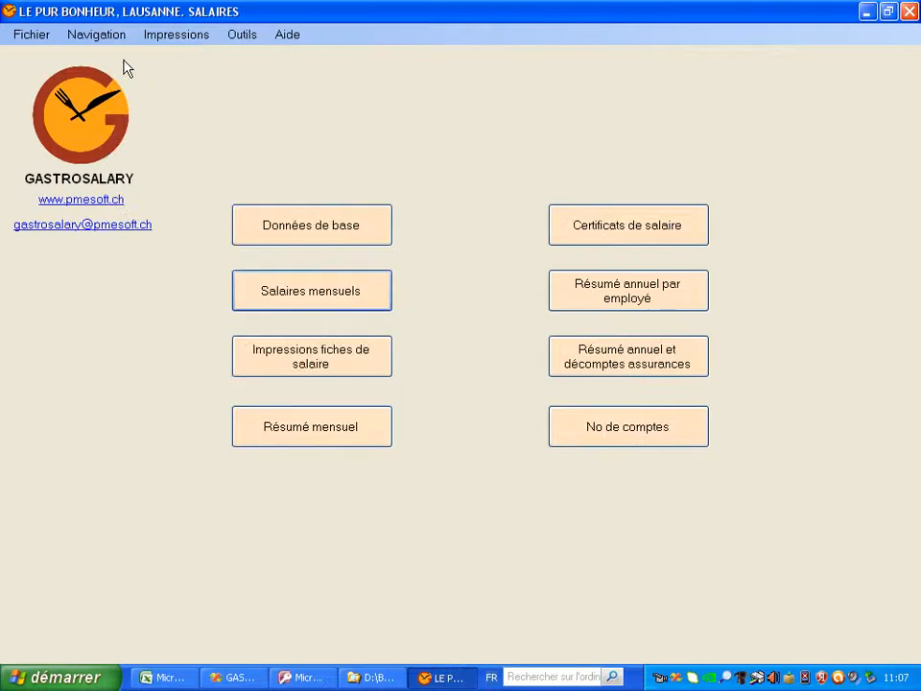
Check the account number settings, go back, and open Certificats de salaire for 2012
click(650, 428)
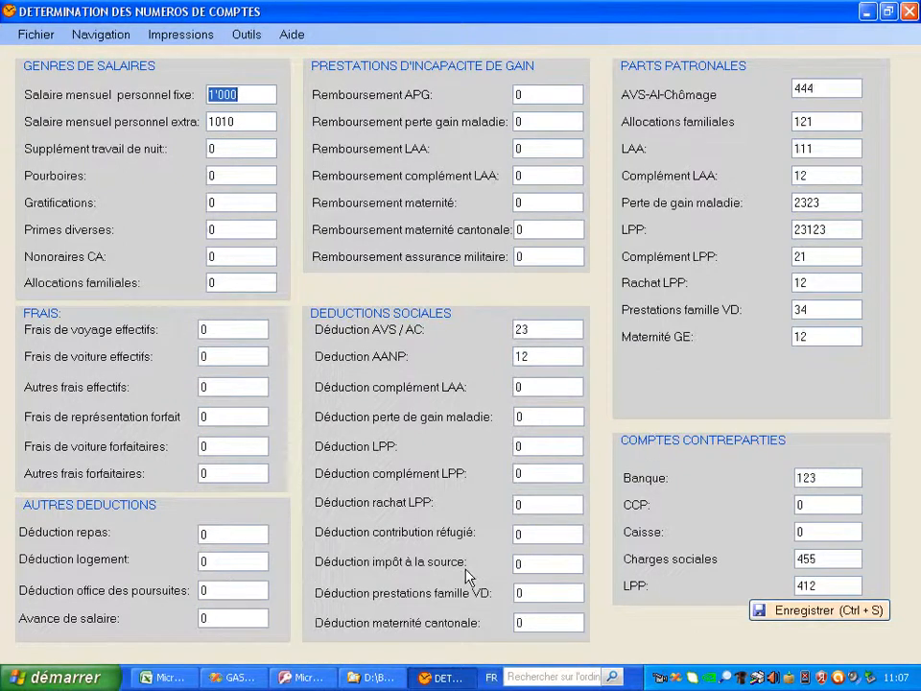
click(96, 34)
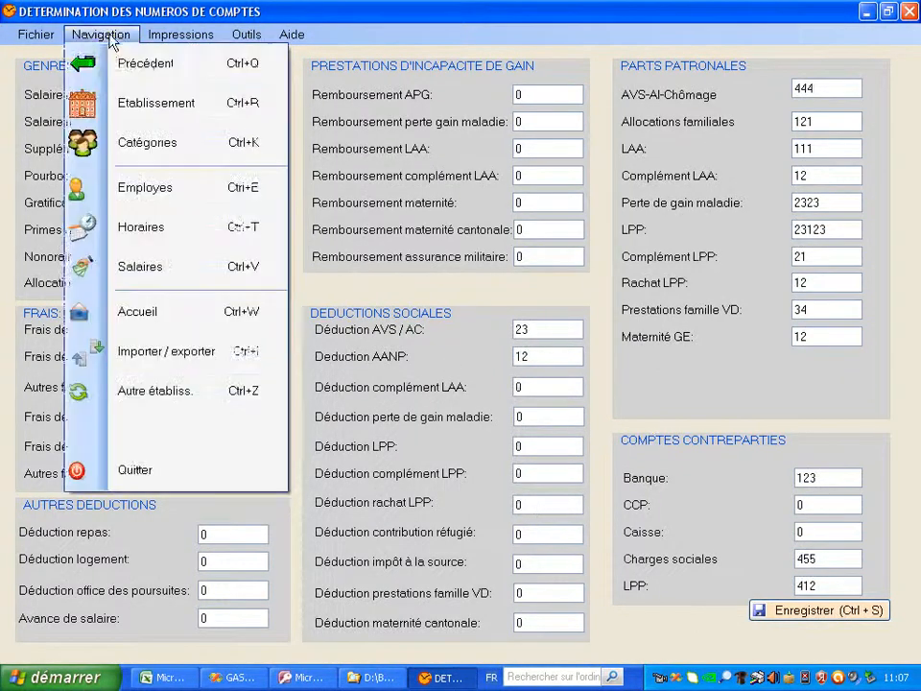
click(123, 65)
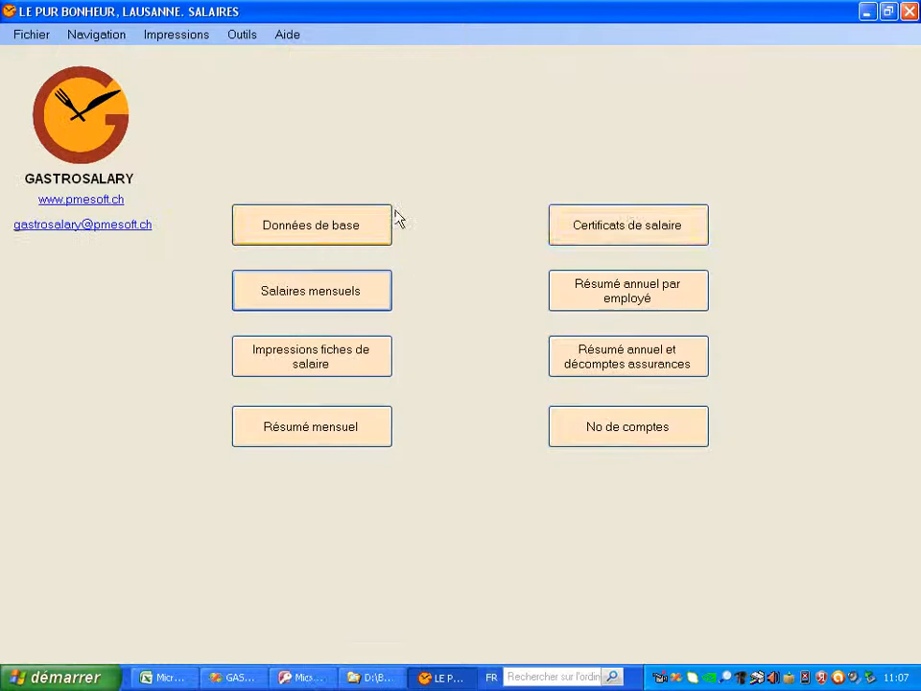
click(632, 228)
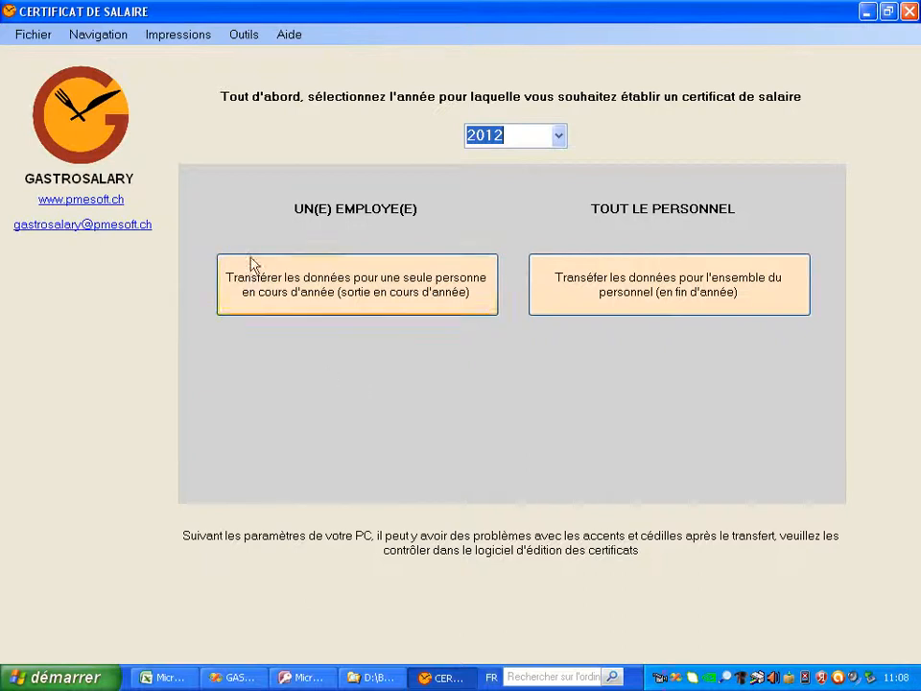
Return to the main salary screen with Navigation > Précédent
click(99, 34)
click(132, 67)
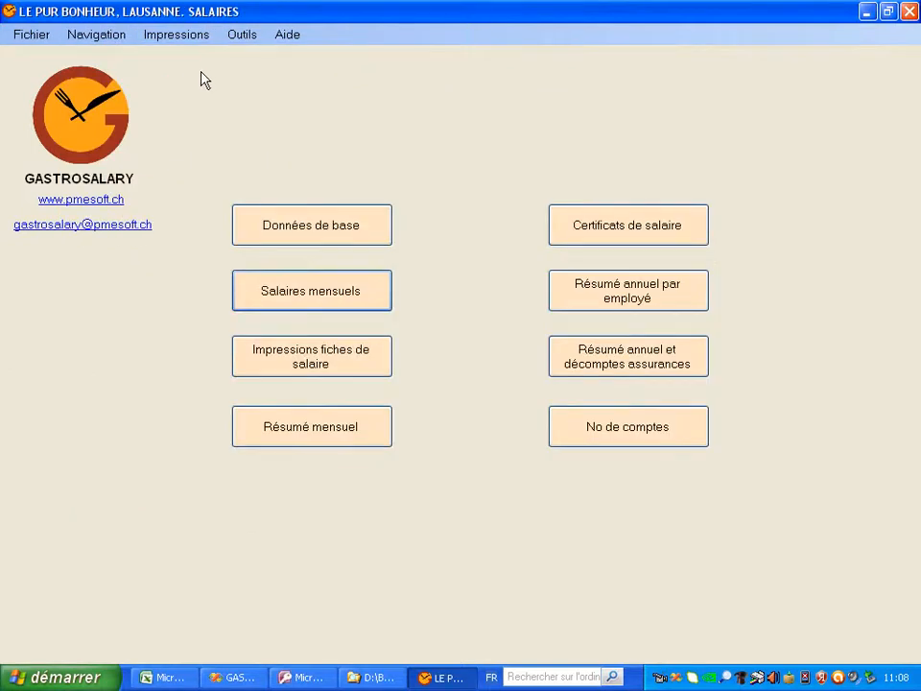
Open the import/export module's 'Choix des données et mode d'exportation' screen
click(658, 279)
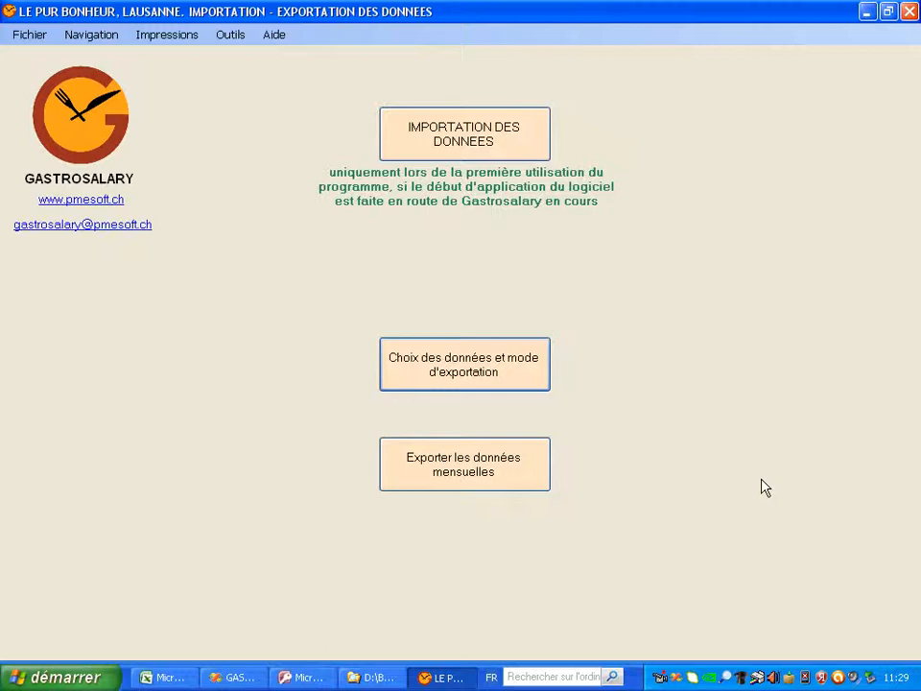
click(511, 382)
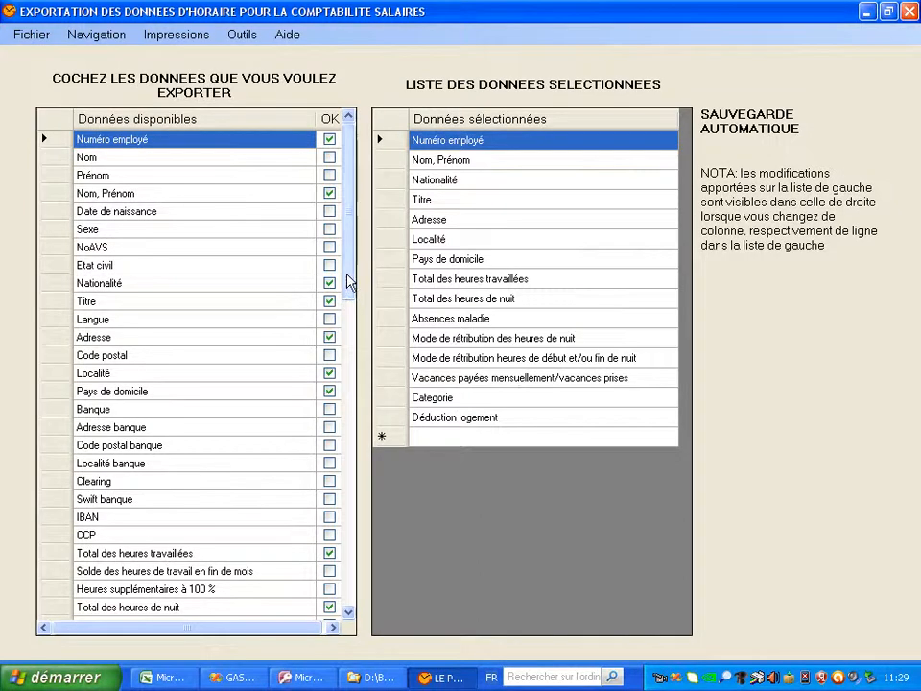
Add Code postal to the selected export fields
drag(352, 277, 333, 247)
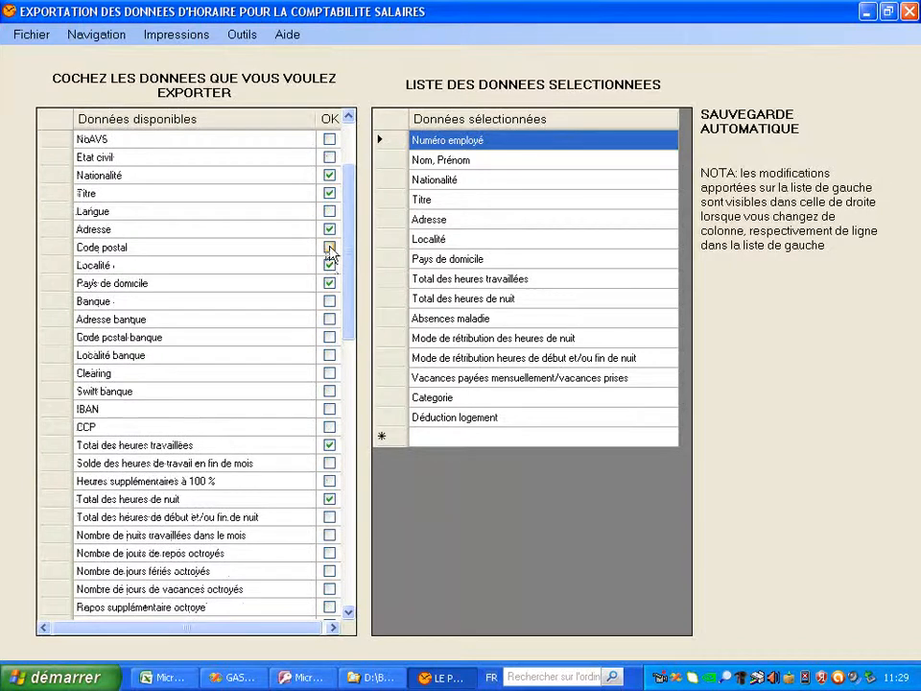
click(330, 248)
click(293, 287)
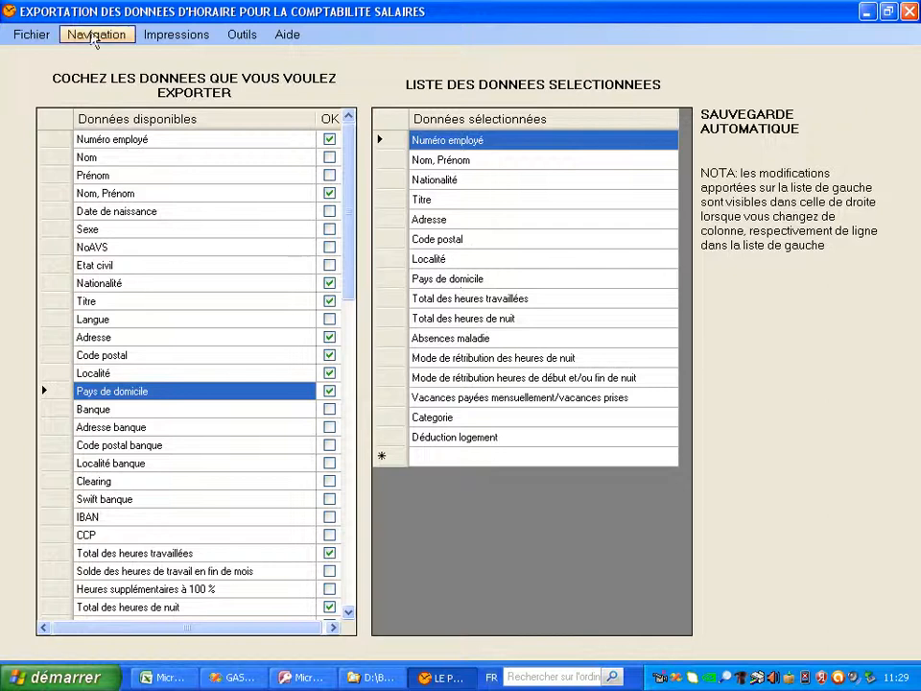
Go back to import/export and open the monthly data export window
click(91, 35)
click(122, 72)
click(510, 467)
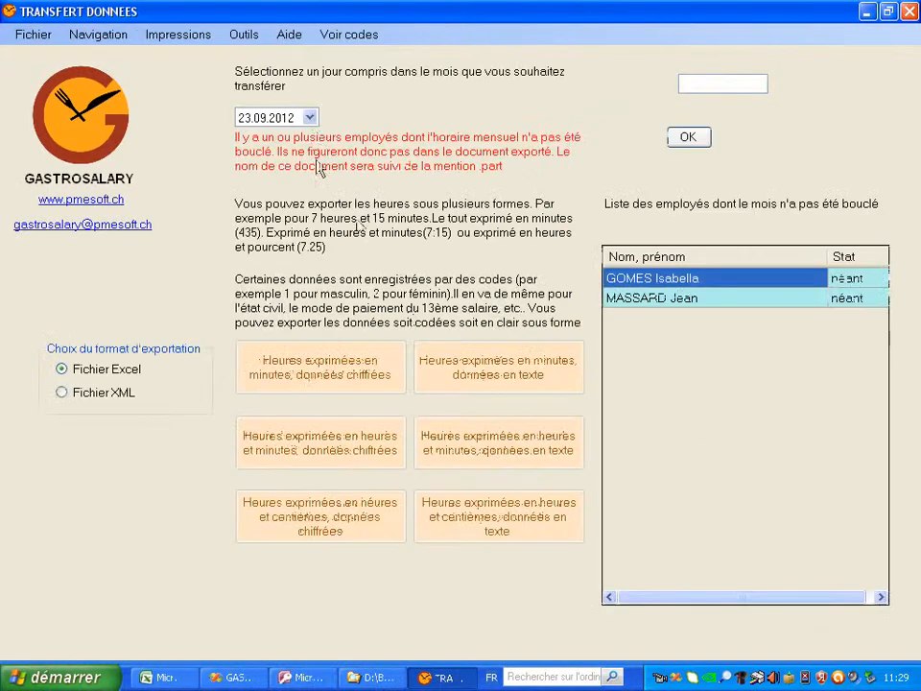
Set the transfer date to 23.05.2012 and confirm it to enable the export formats
click(310, 117)
click(310, 145)
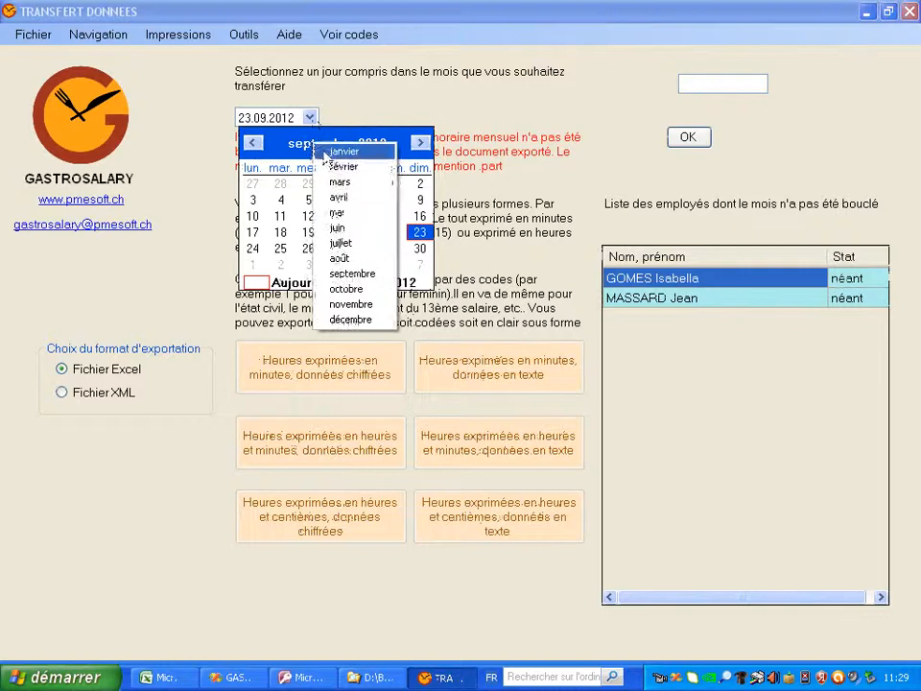
click(337, 210)
click(516, 127)
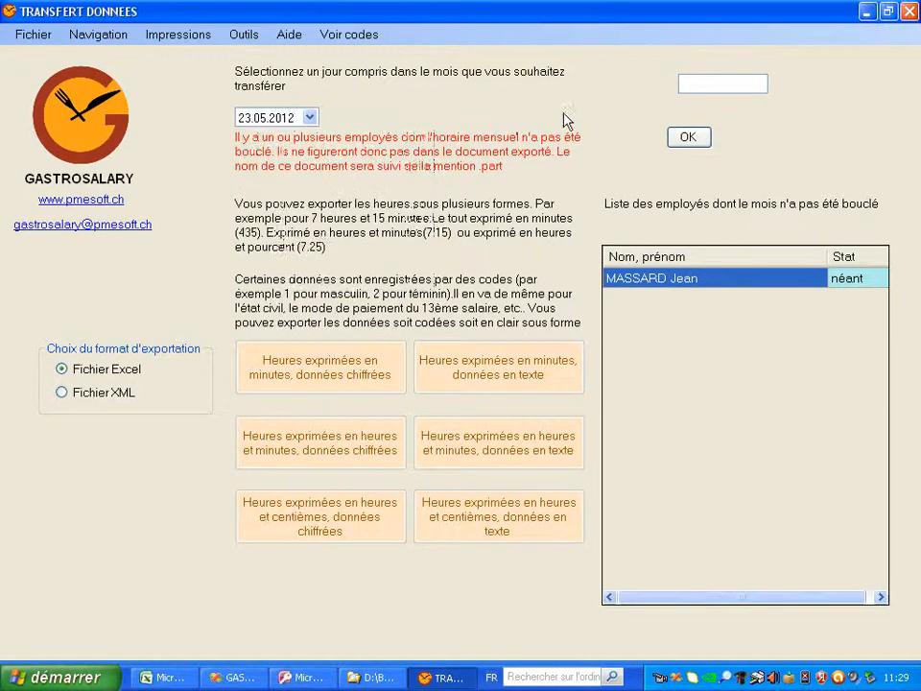
click(685, 137)
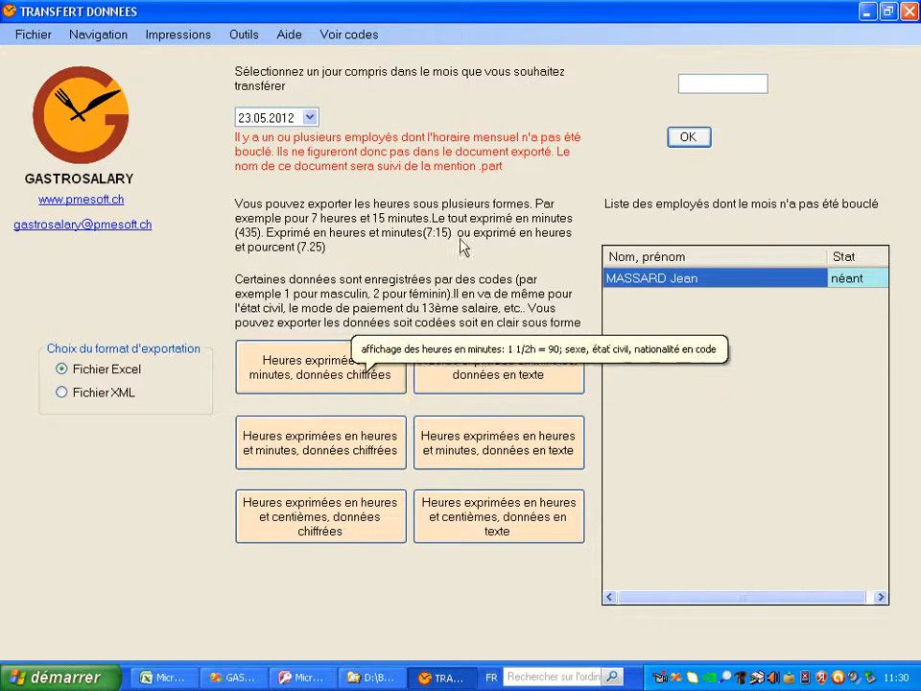
click(344, 35)
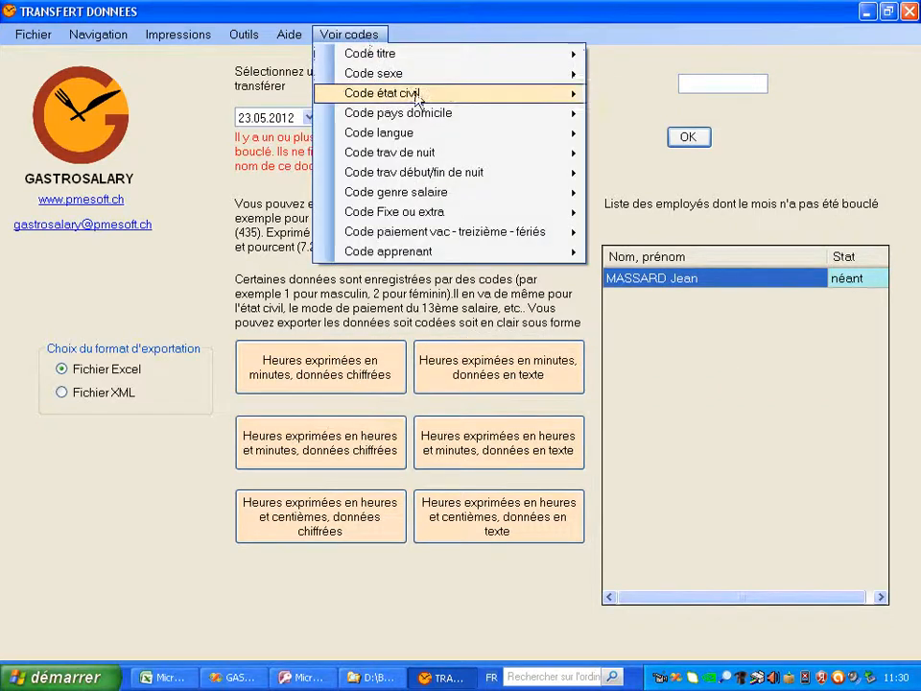
mouse_move(417, 96)
click(719, 97)
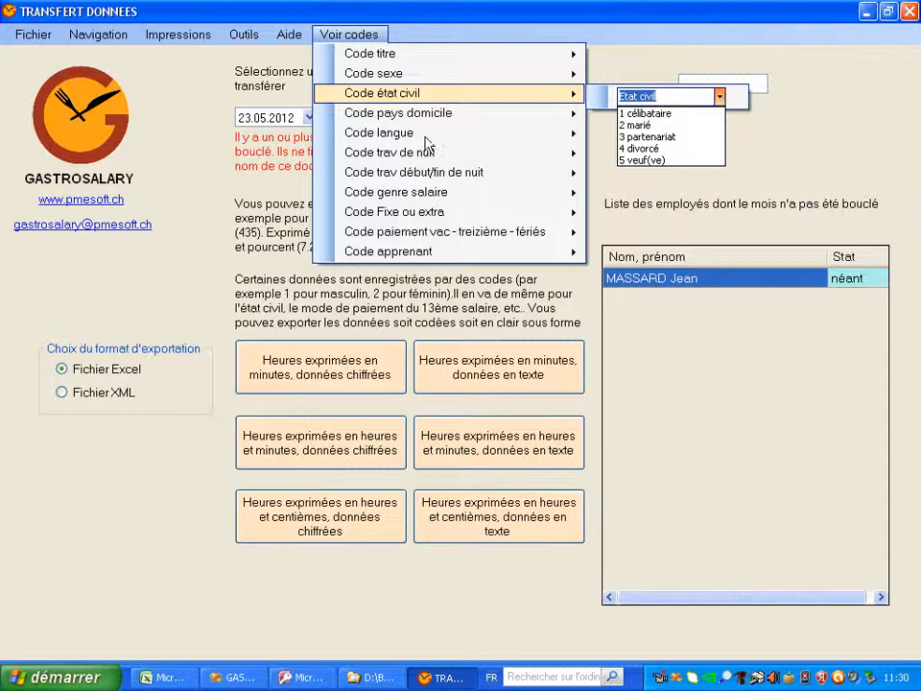
mouse_move(427, 151)
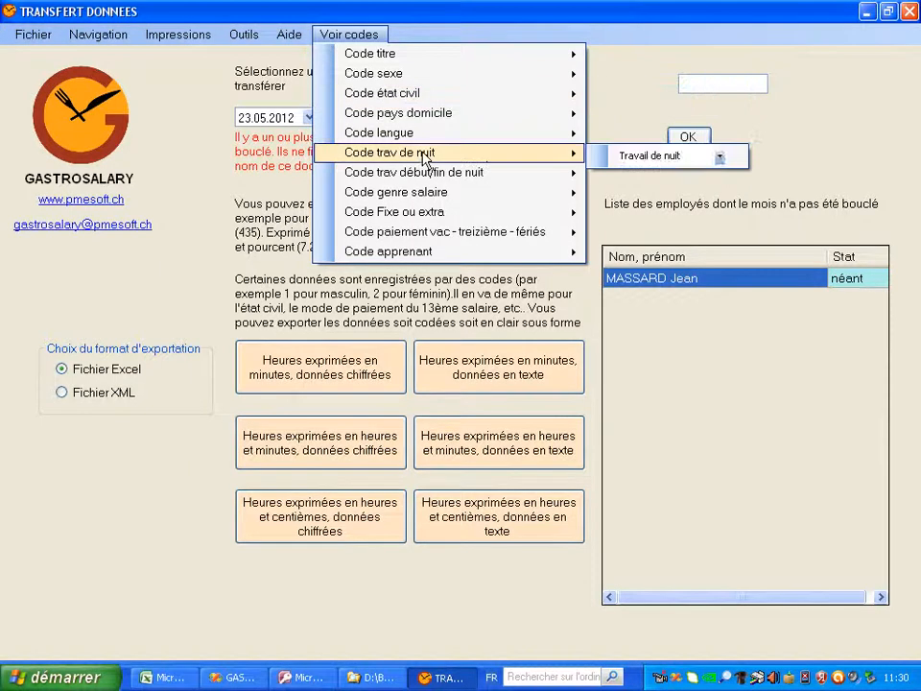
click(717, 160)
click(719, 158)
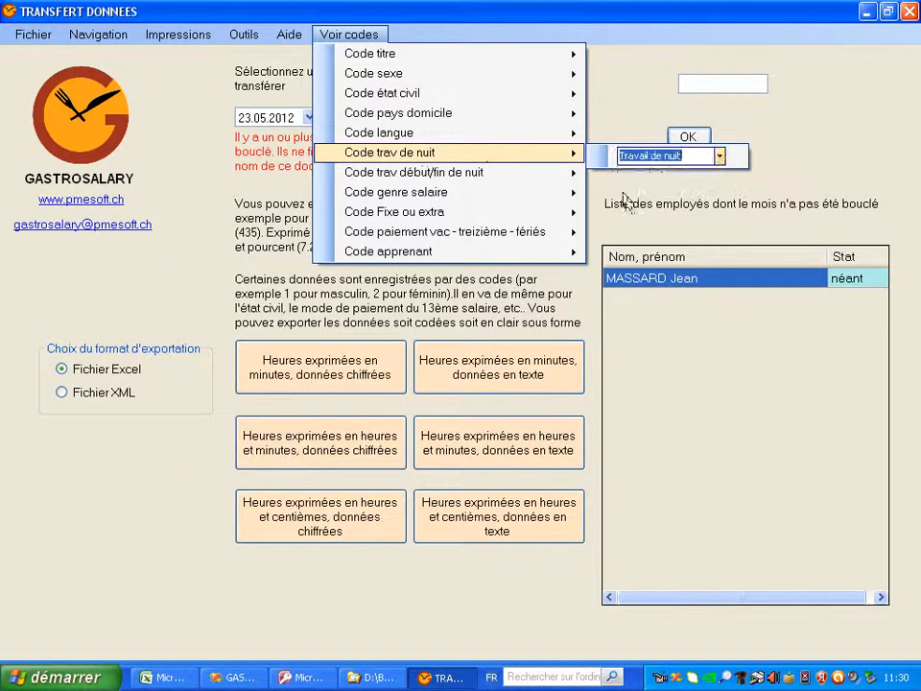
click(624, 199)
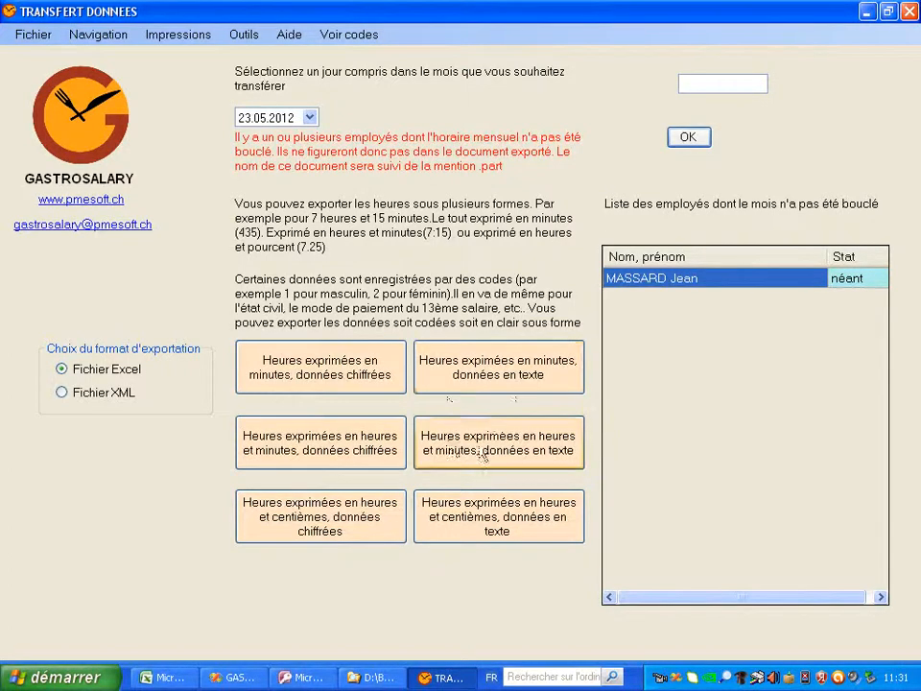
Export hours in minutes with text data, overwriting purbon_HEURES_1205_Prov.xls
click(526, 376)
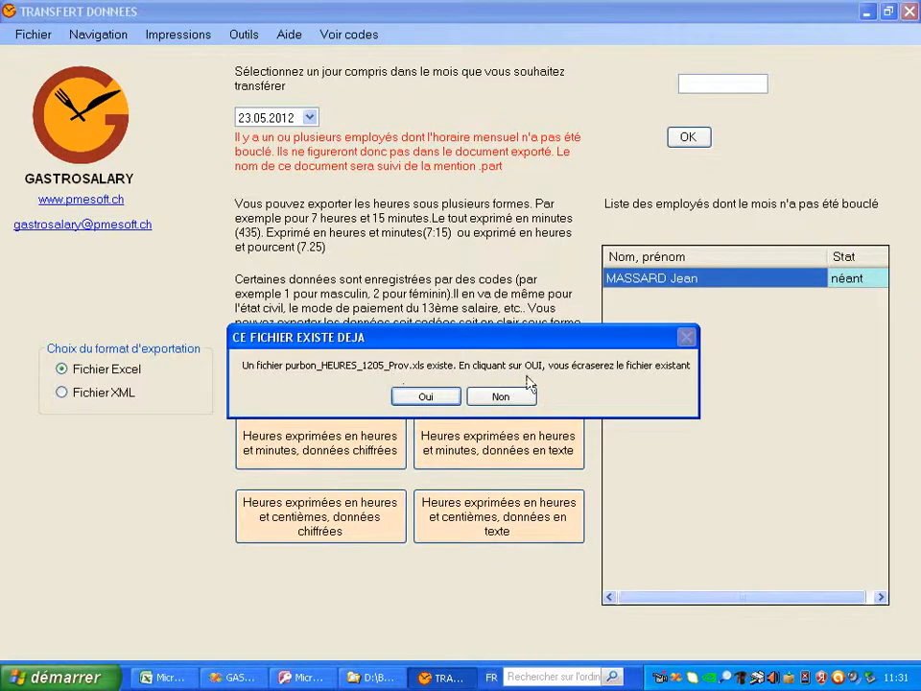
click(427, 399)
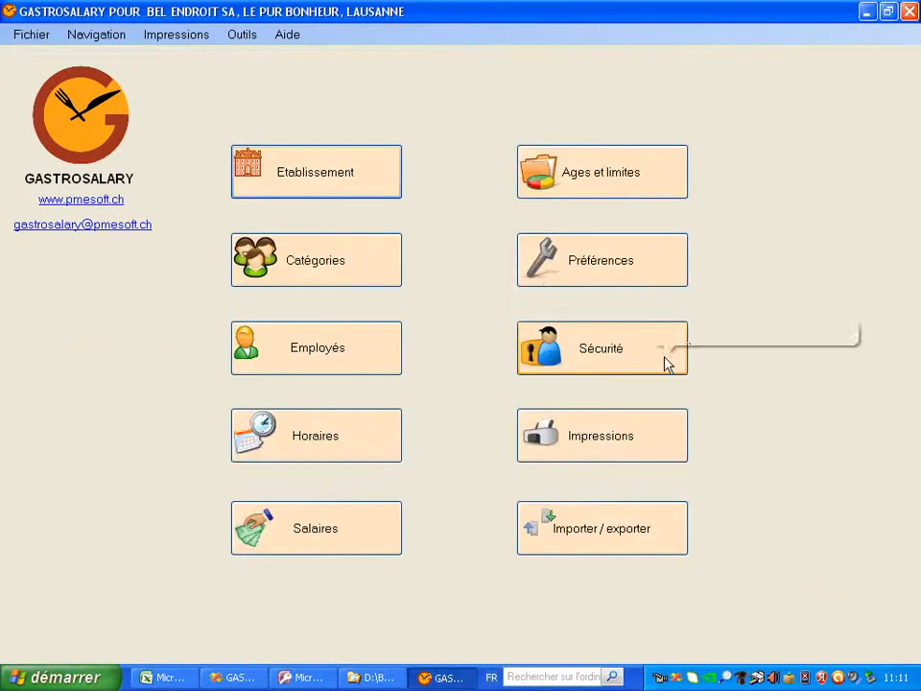
Open the Sécurité module to reach the Utilisateur and Administrateur access options
click(668, 366)
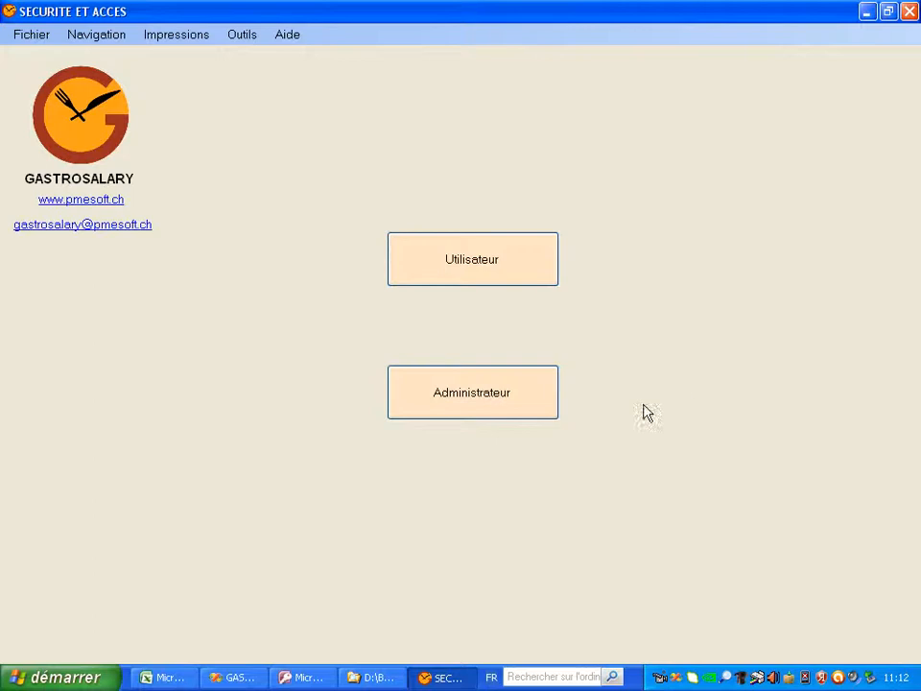
Log in as Administrateur with the administrator user name and password
click(501, 398)
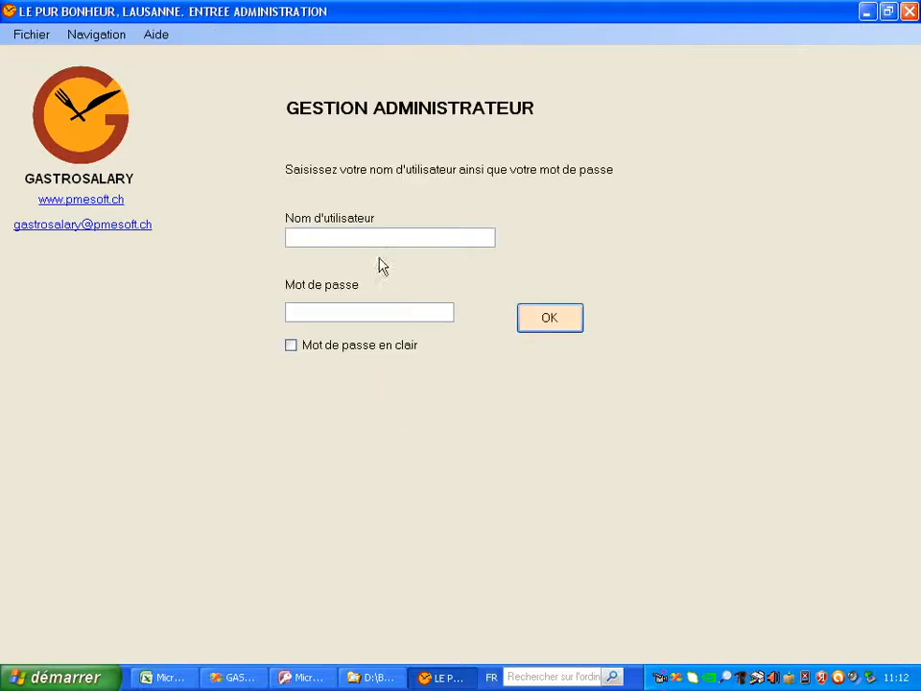
text(patron)
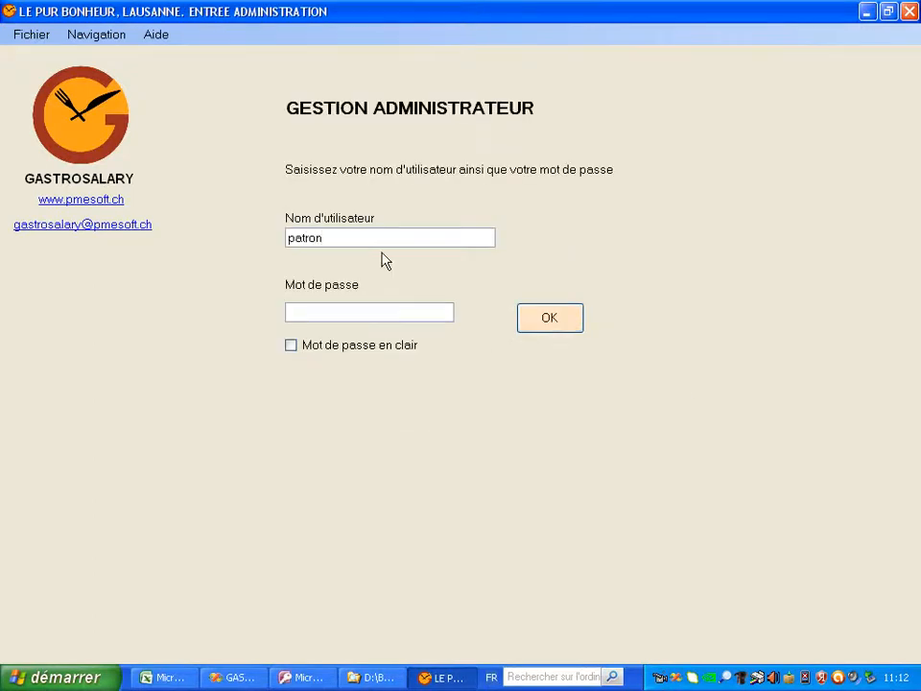
click(325, 313)
text(pass)
click(543, 322)
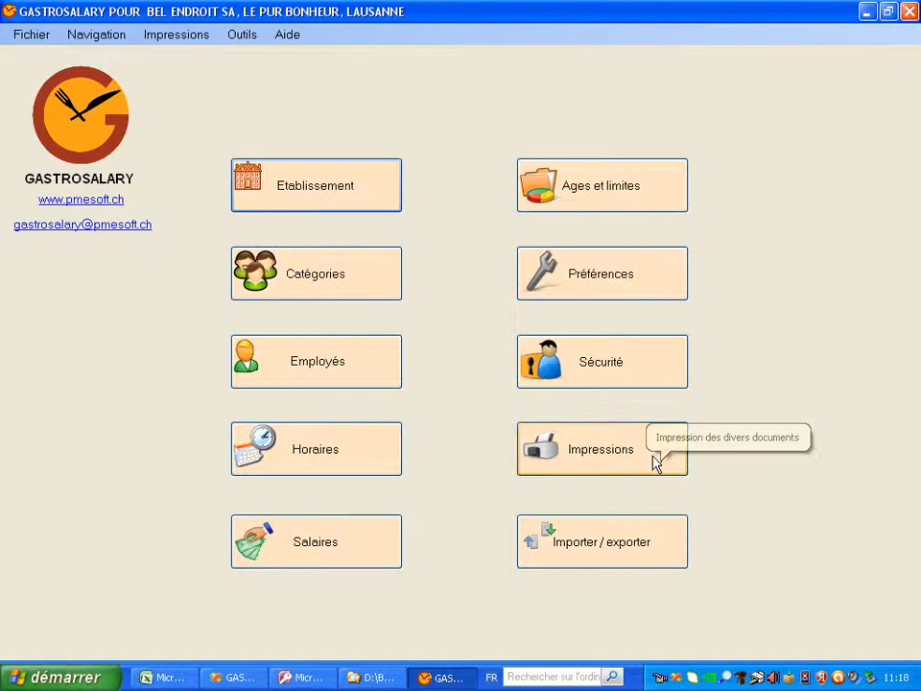
click(655, 463)
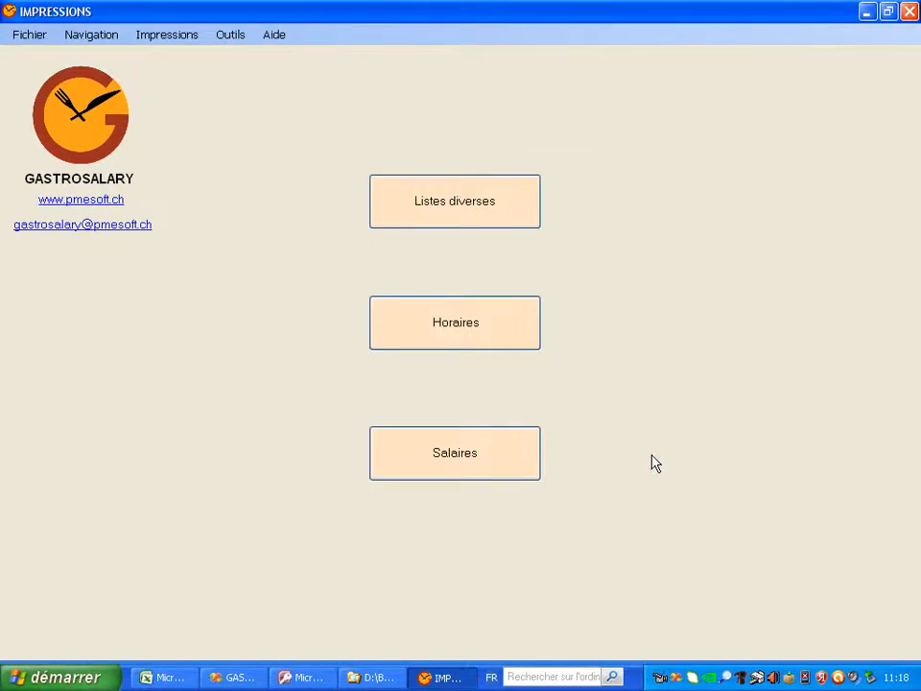
click(518, 212)
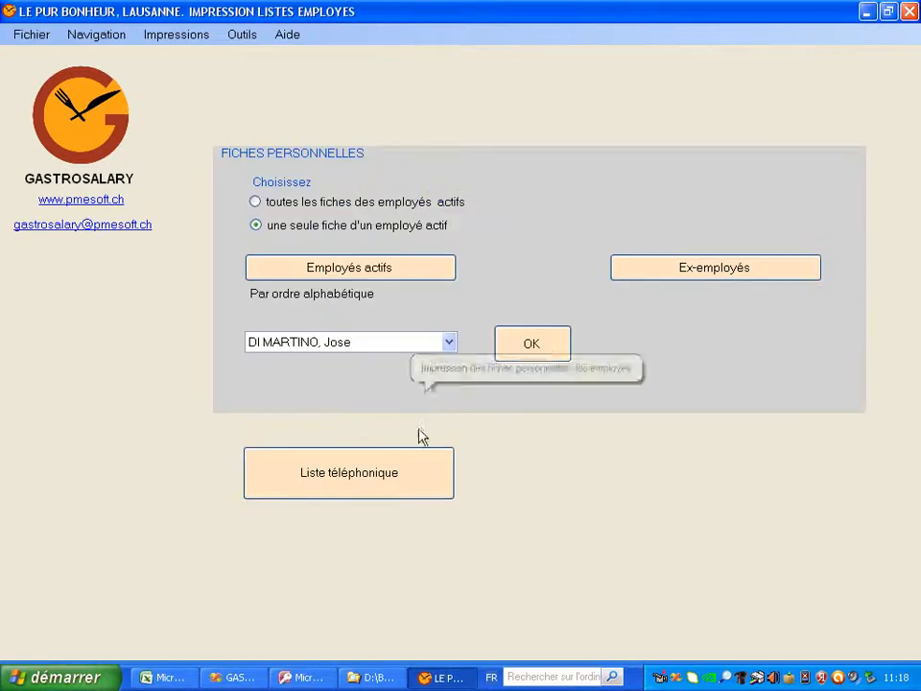
click(534, 349)
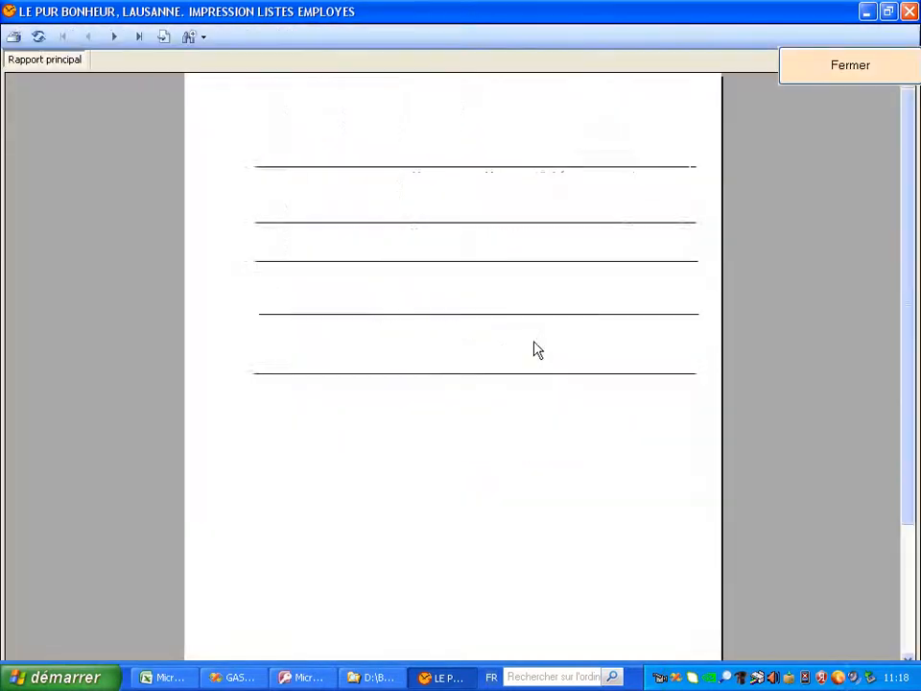
click(840, 65)
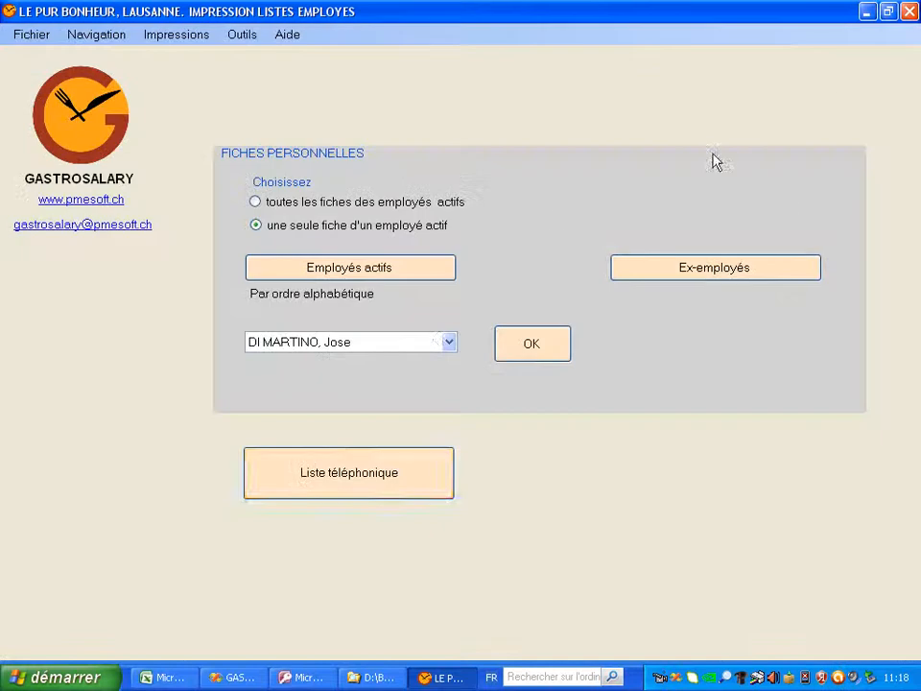
click(386, 487)
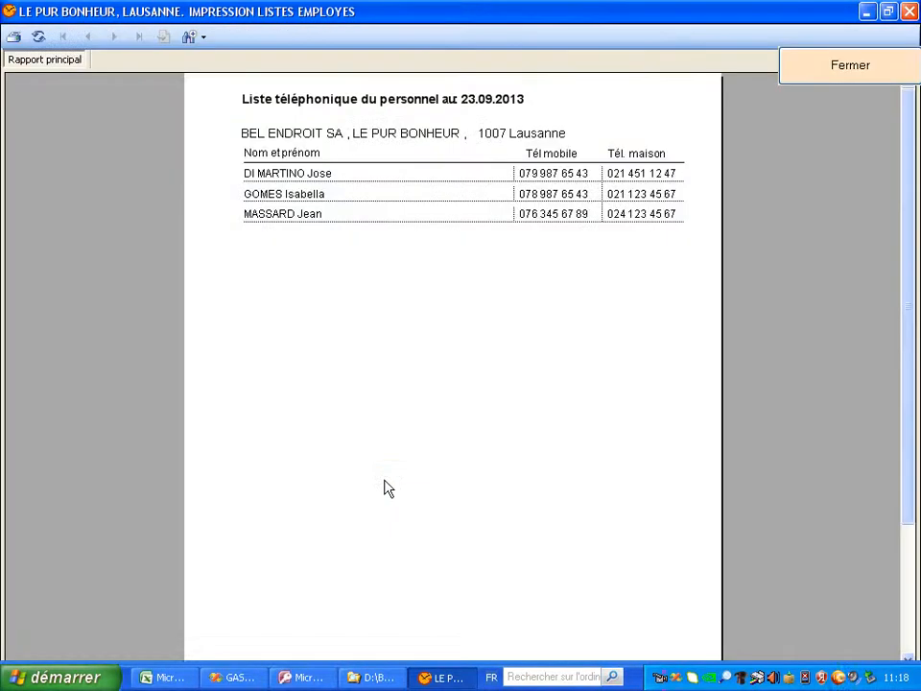
click(844, 73)
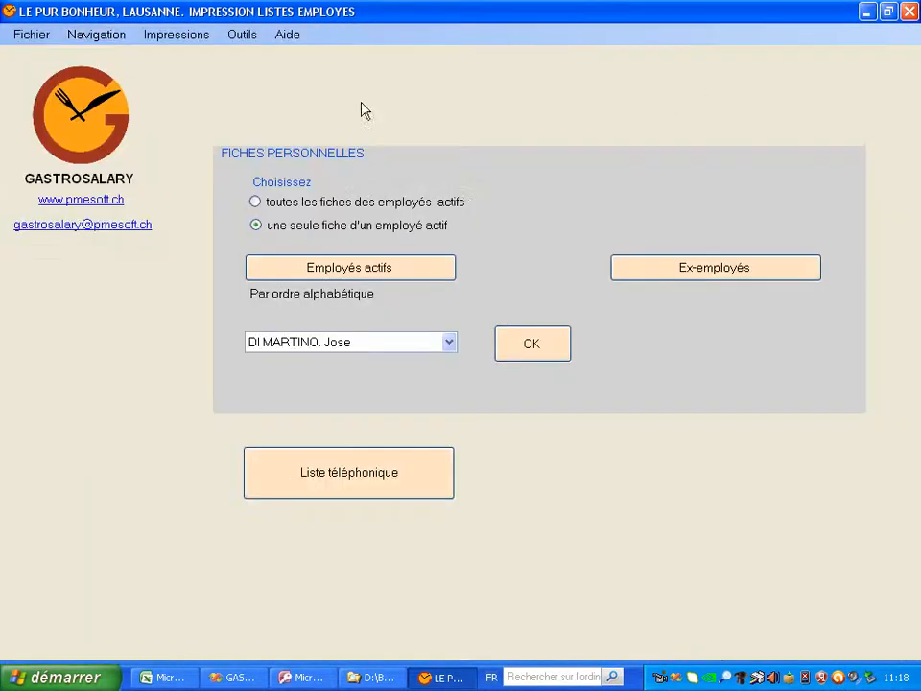
click(115, 38)
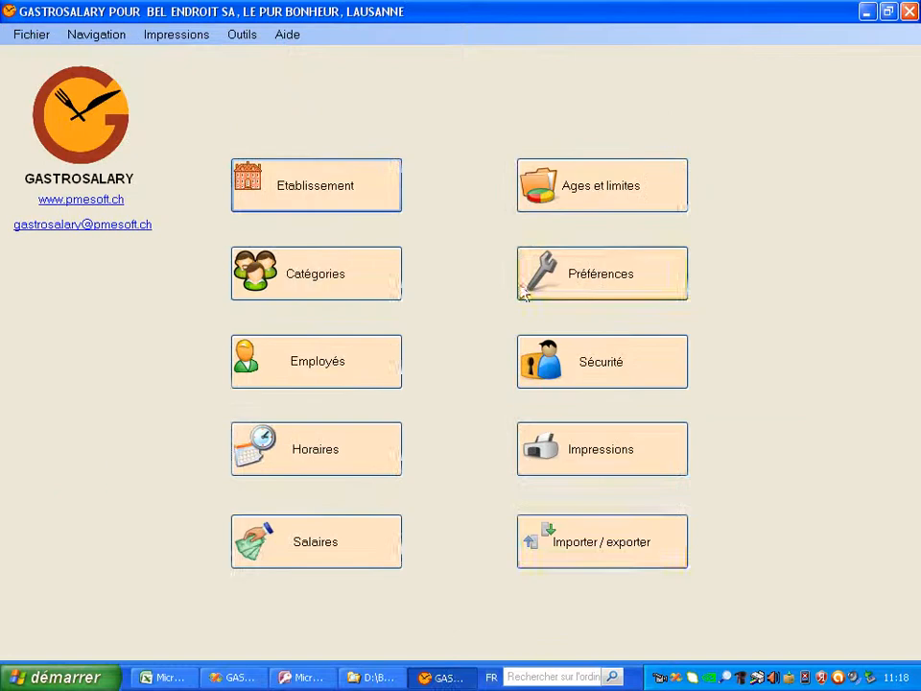
Start IMPORTATION DES DONNEES from Importer / exporter to list the 3 registered employees
click(643, 549)
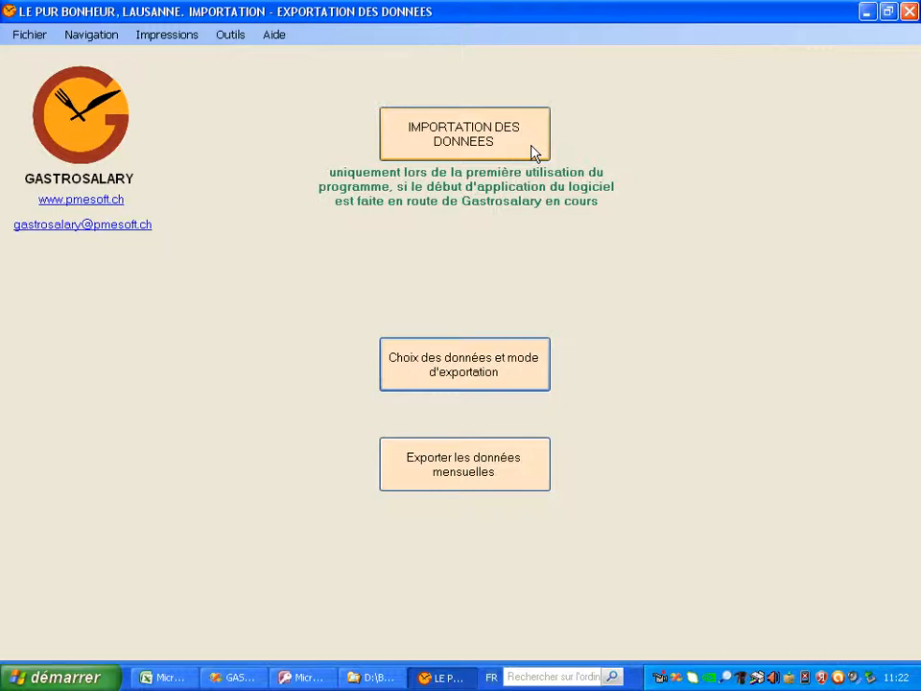
click(534, 152)
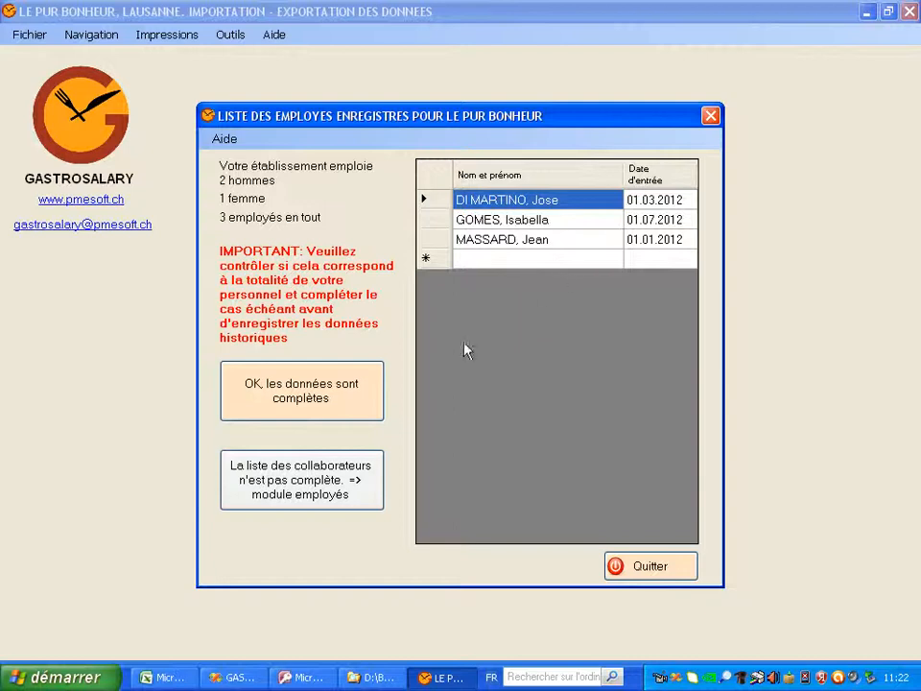
Confirm the employee data is complete and record only the first months' balances
click(310, 401)
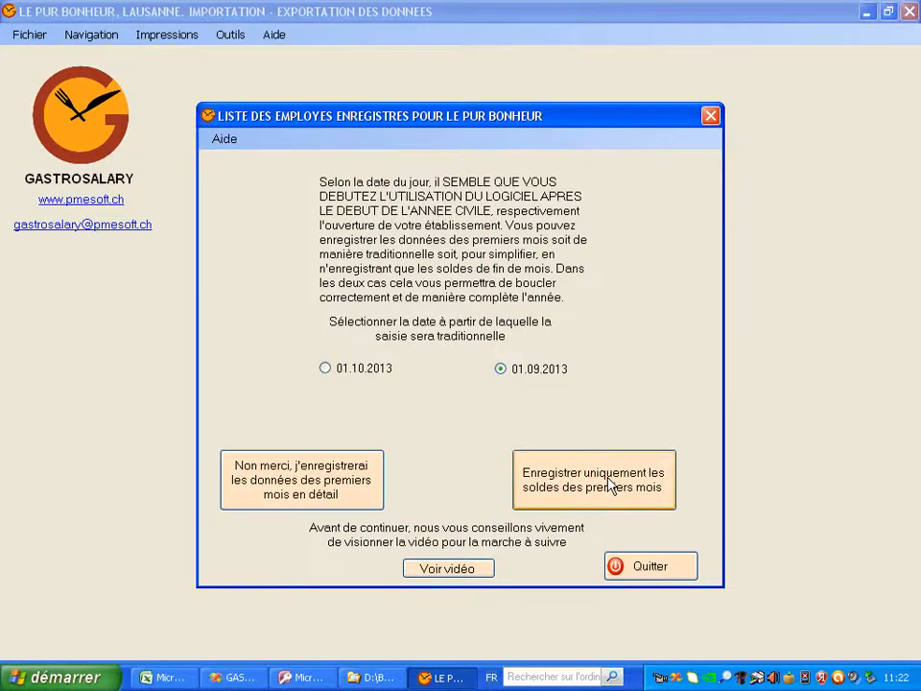
click(610, 485)
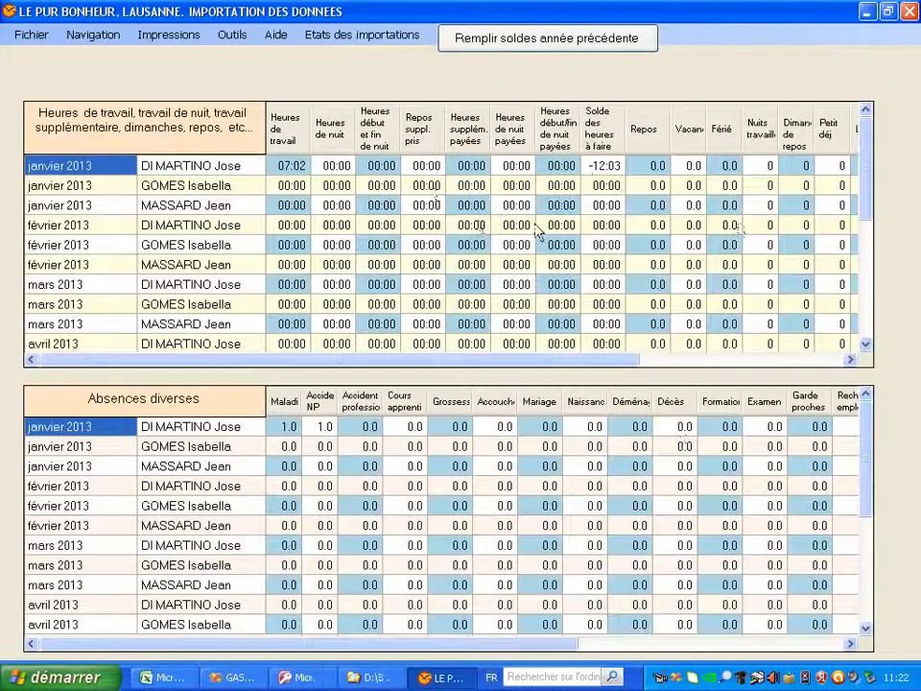
Step through the January and February Heures de travail cells, starting from 07:02
click(301, 170)
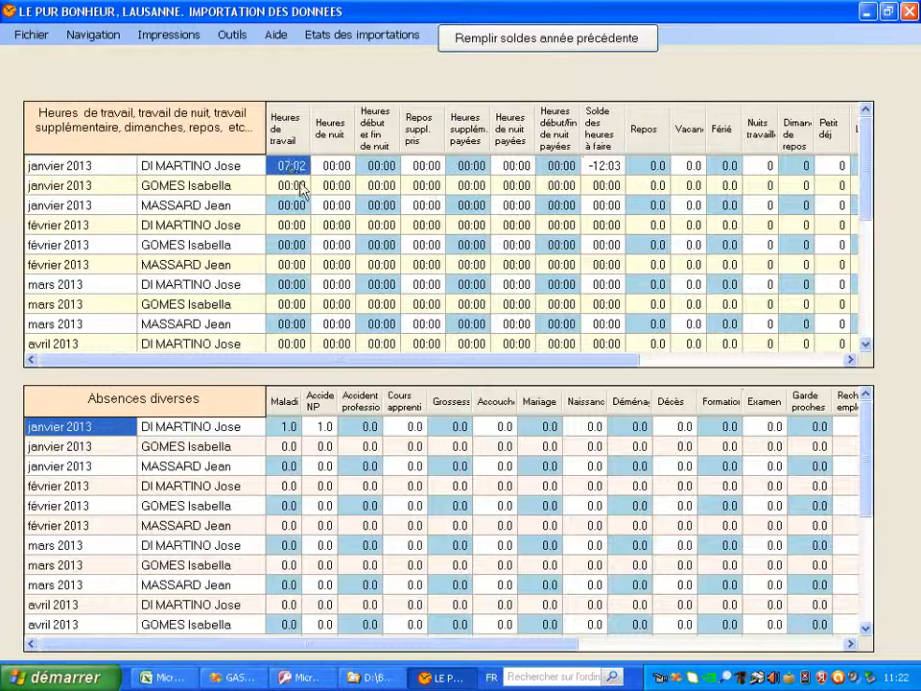
click(301, 188)
click(300, 205)
click(301, 225)
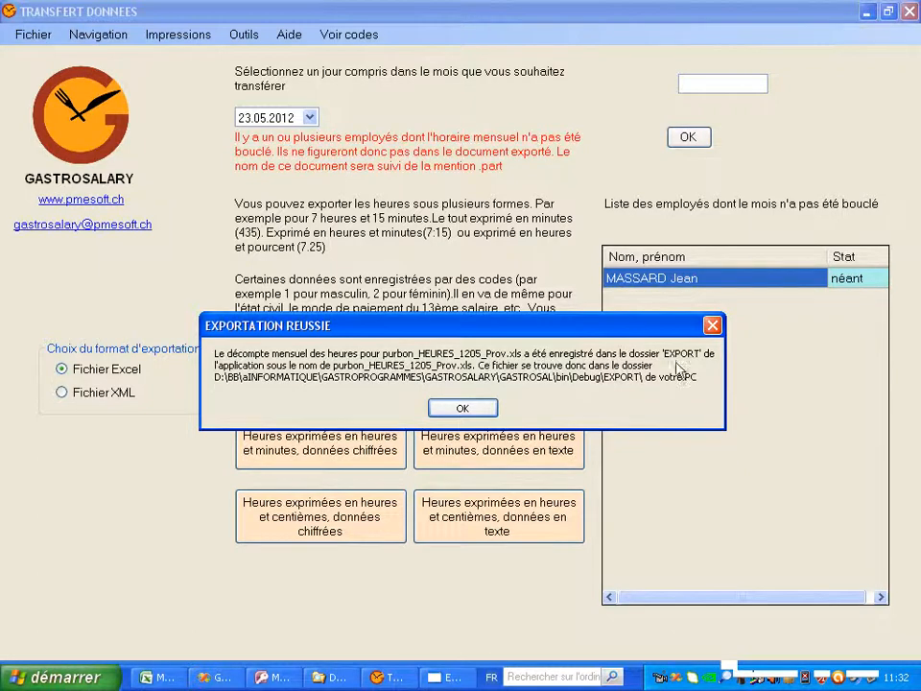
Open purbon_HEURES_1205_Prov.xls in Excel maximized and scroll through the exported employee row
click(445, 409)
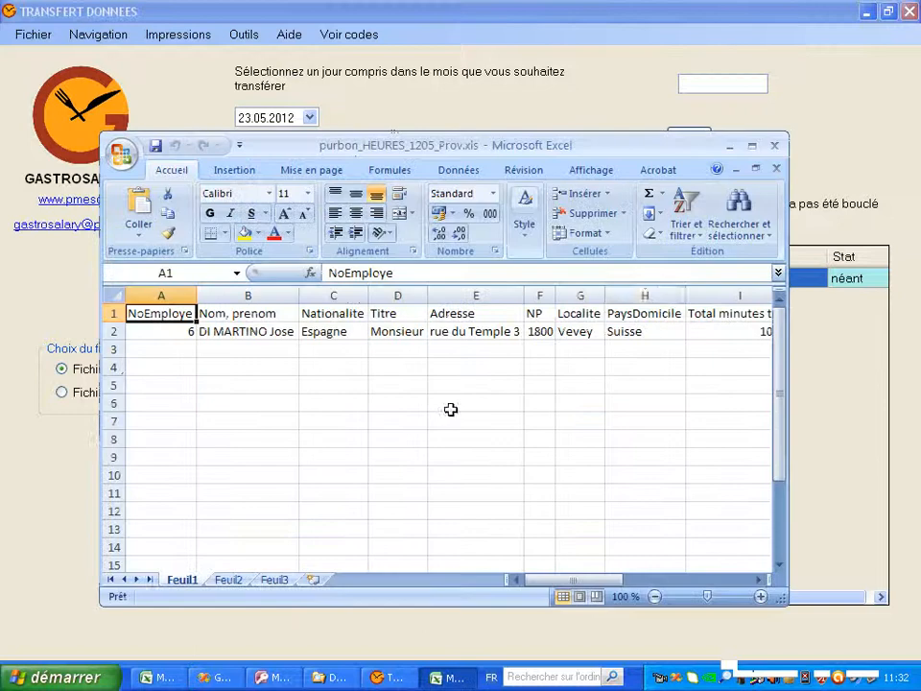
click(753, 147)
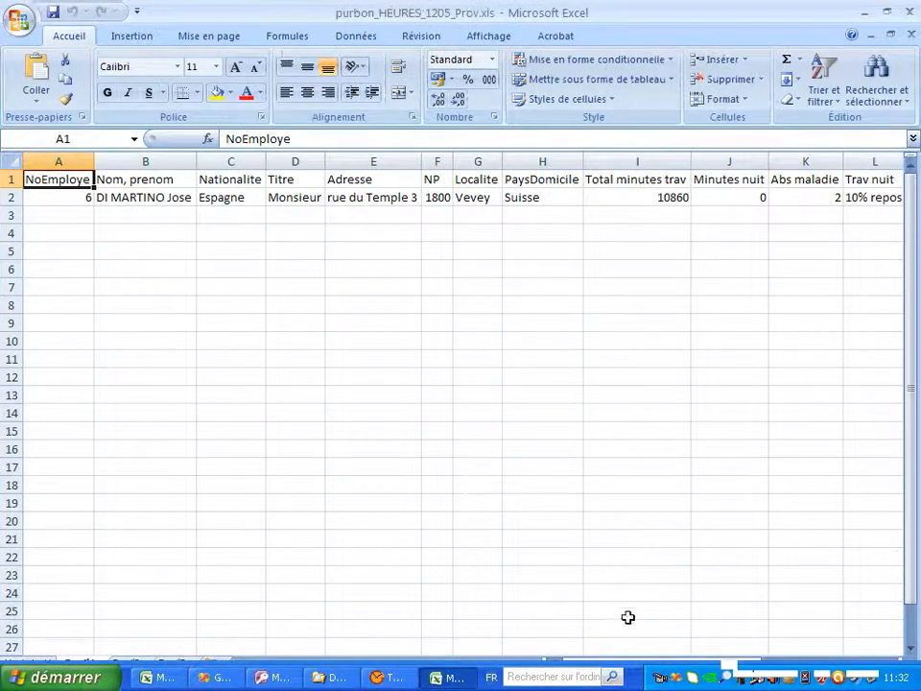
scroll(714, 592, down, 3)
scroll(711, 590, up, 3)
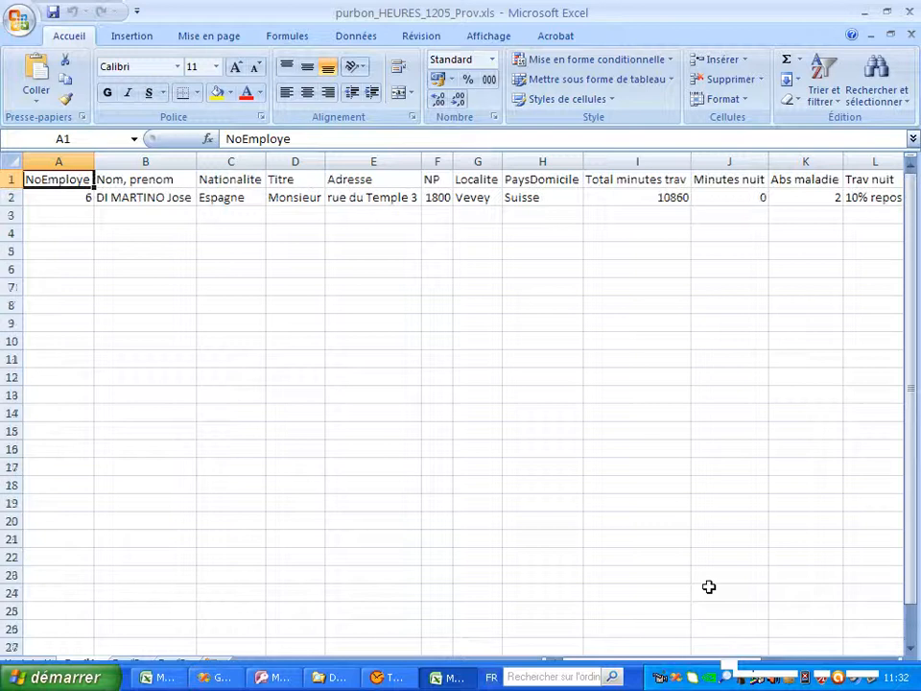